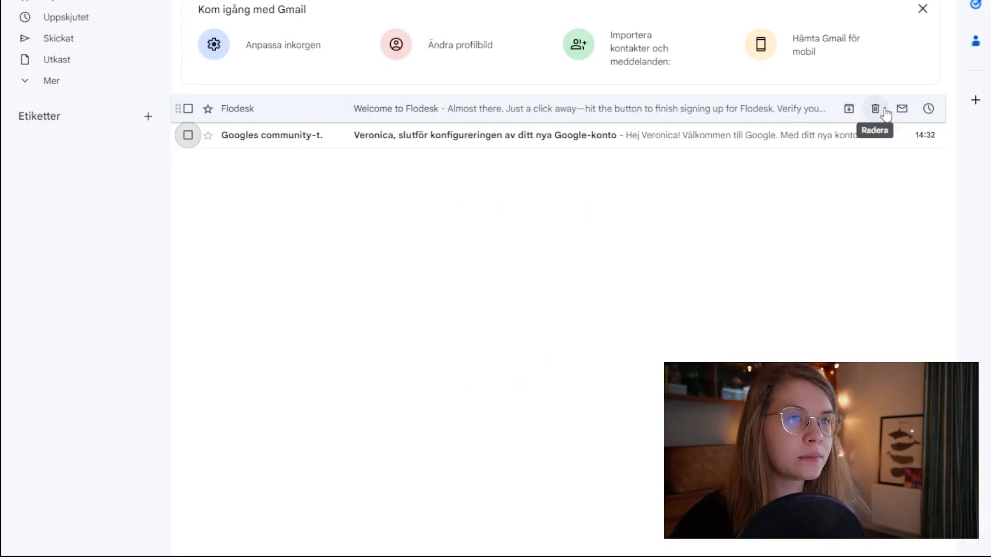
Step: Open the Flodesk verification email in Gmail and verify the email address
left_click(238, 116)
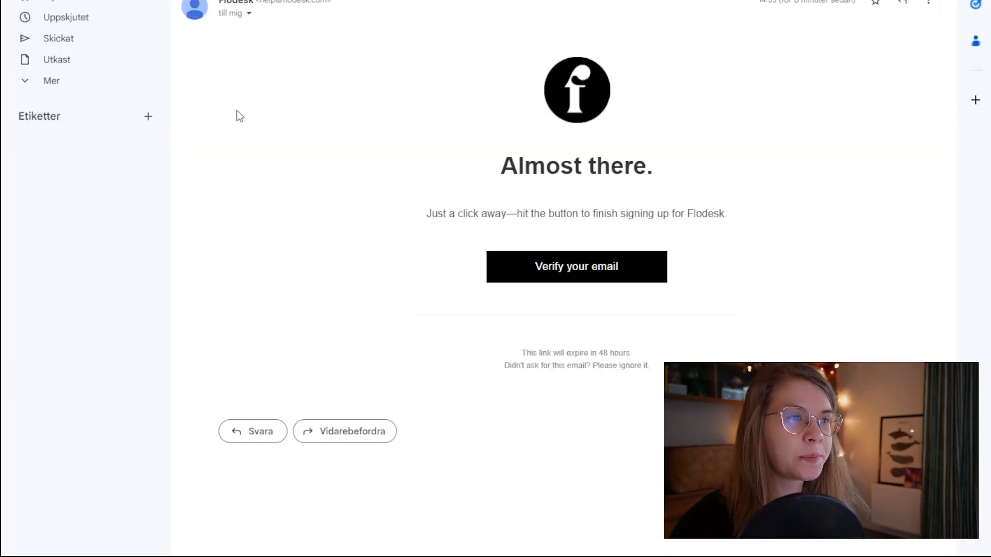
left_click(582, 282)
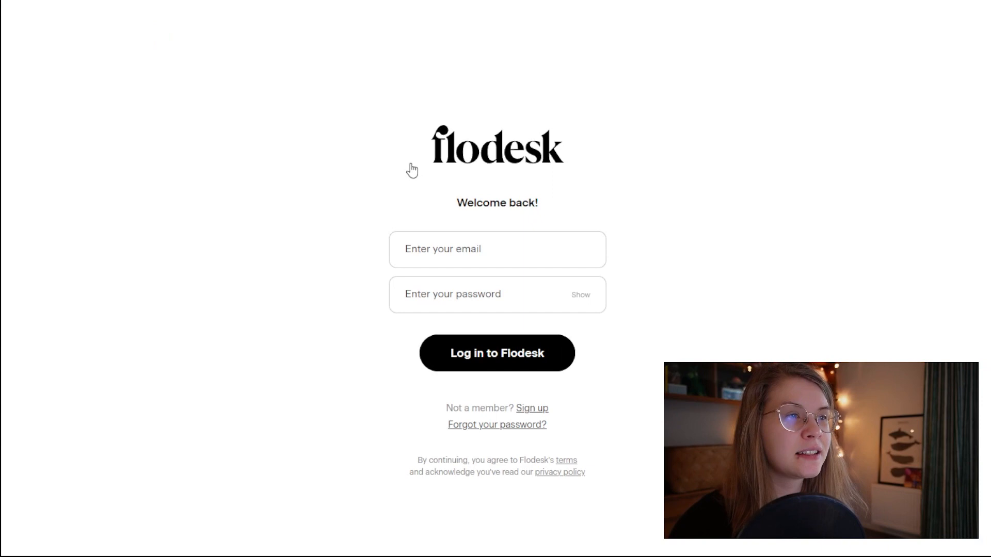
Step: Log in to Flodesk with the account email and password
left_click(512, 250)
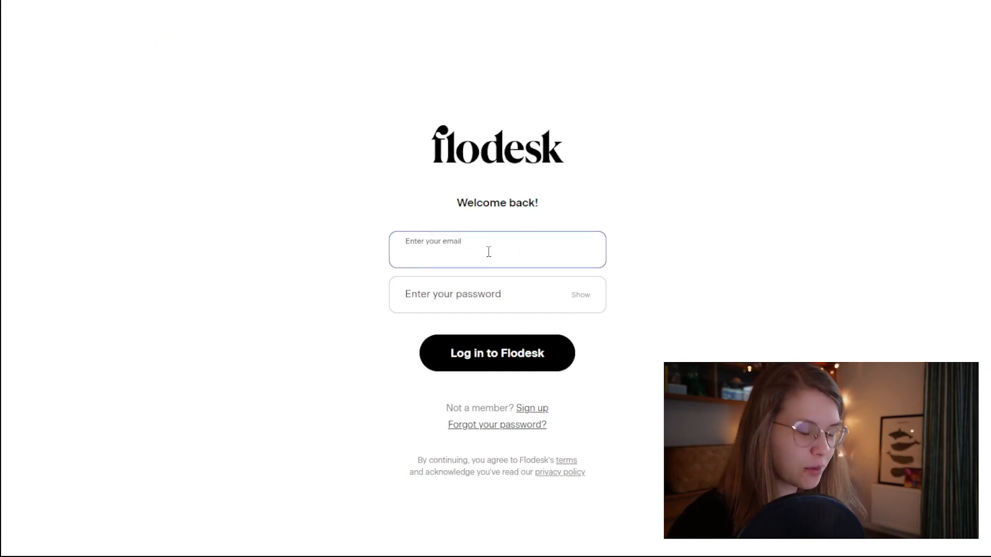
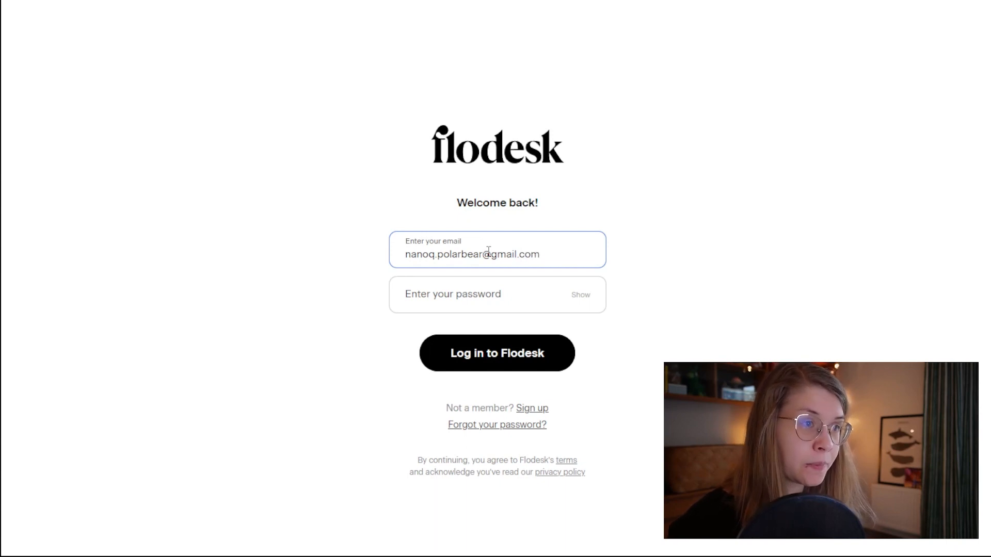
left_click(481, 300)
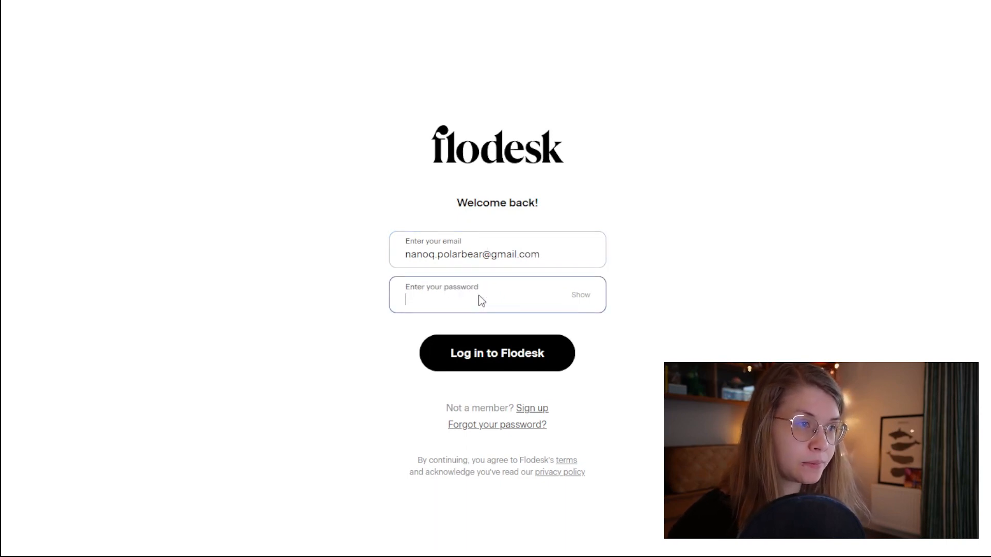
type("•••••••")
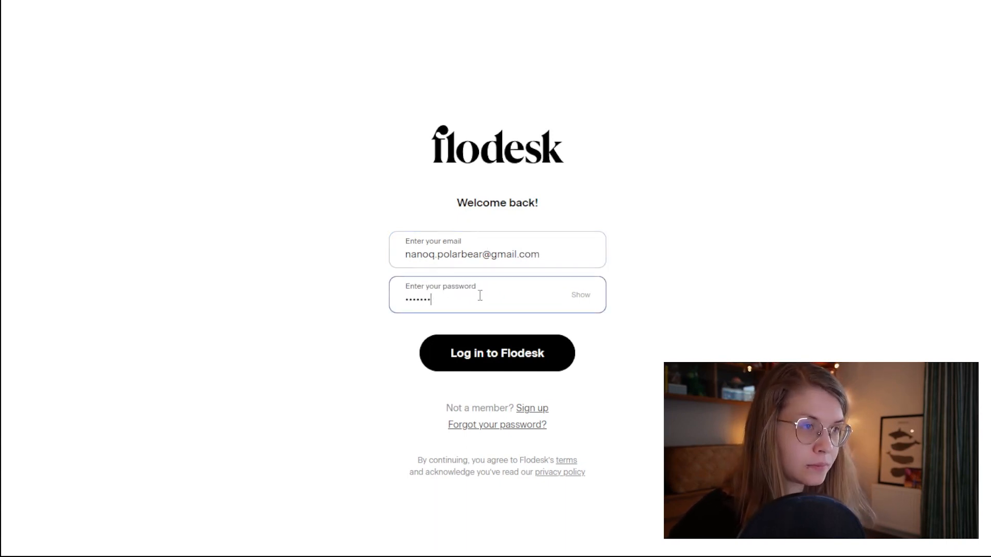
left_click(483, 349)
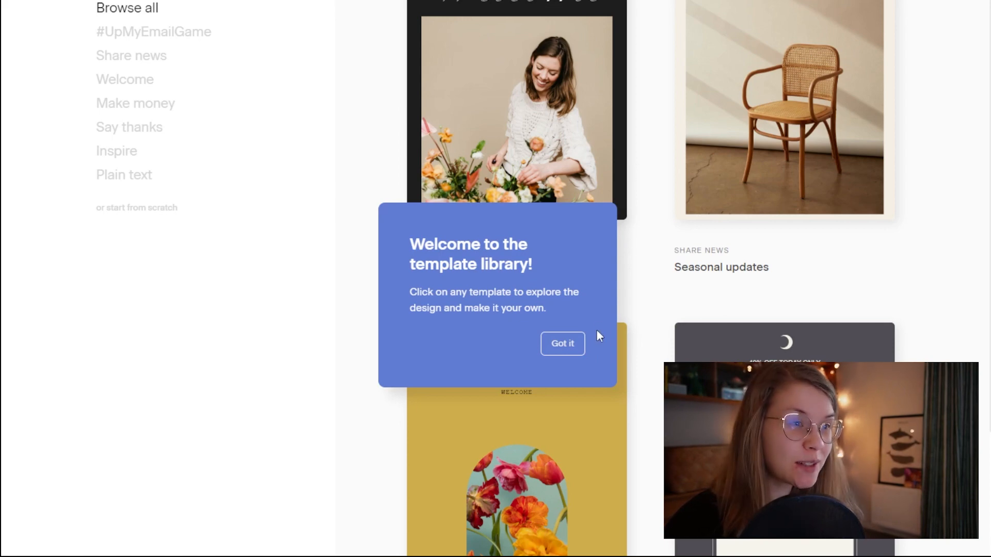
Step: Dismiss the template library welcome tip and return to the Flodesk dashboard
left_click(580, 351)
scroll(630, 294, "down", 10)
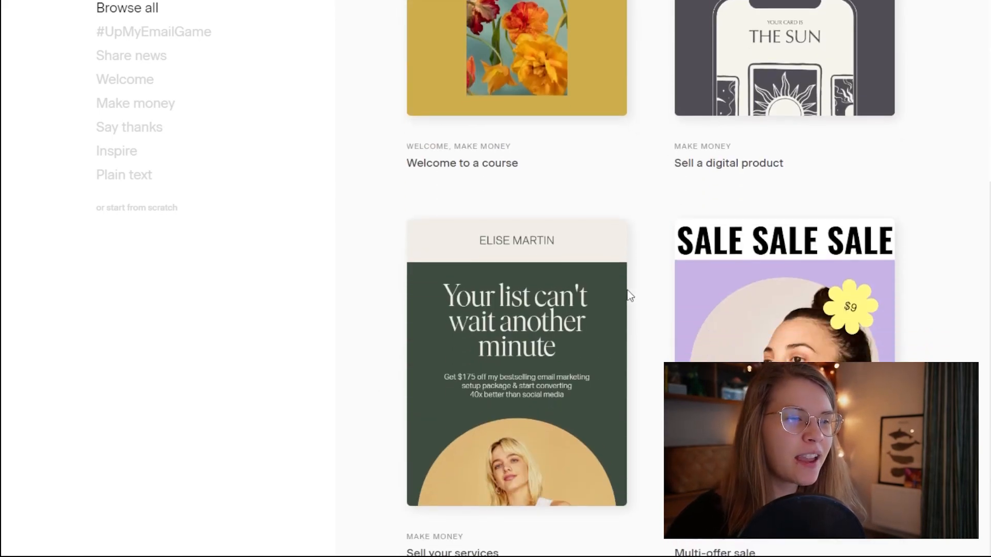
scroll(628, 295, "up", 10)
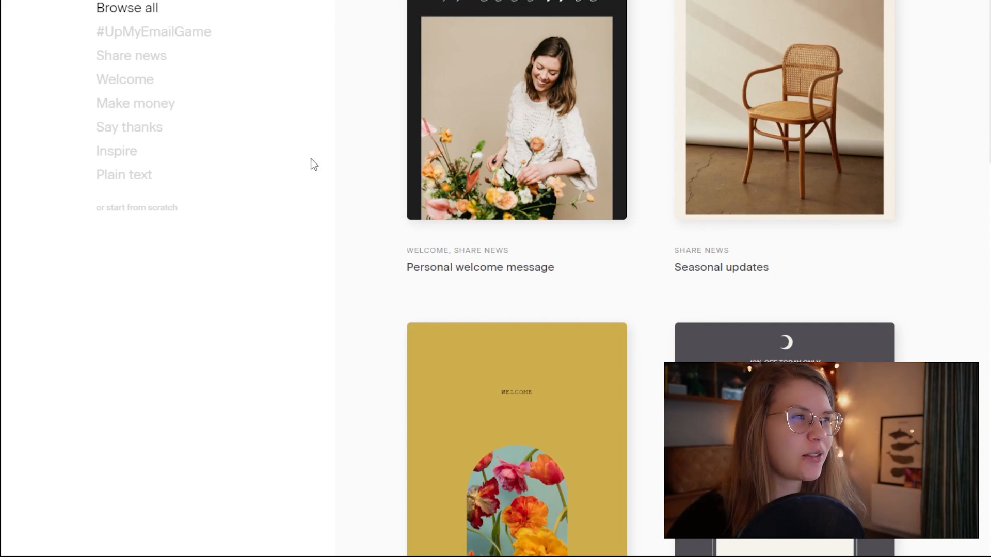
scroll(238, 108, "up", 3)
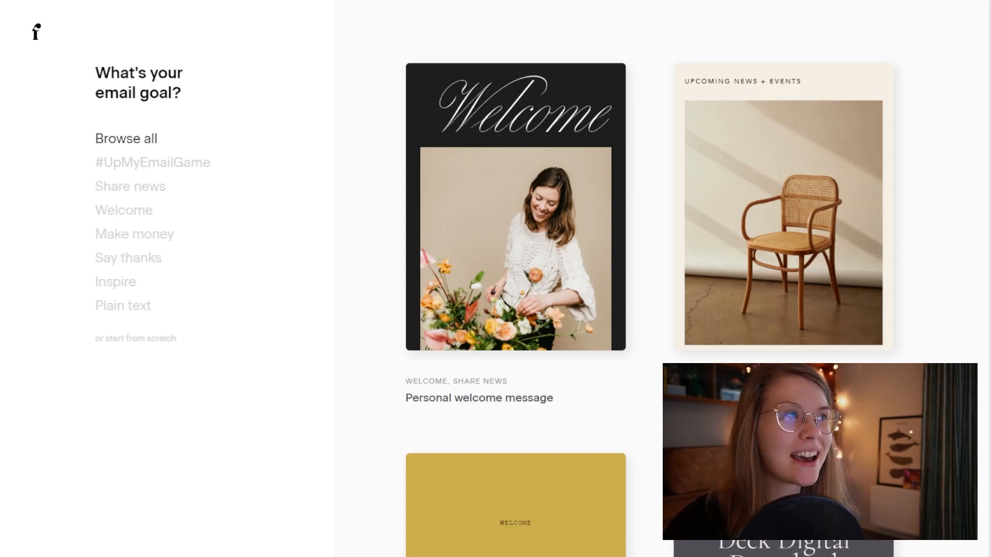
left_click(35, 39)
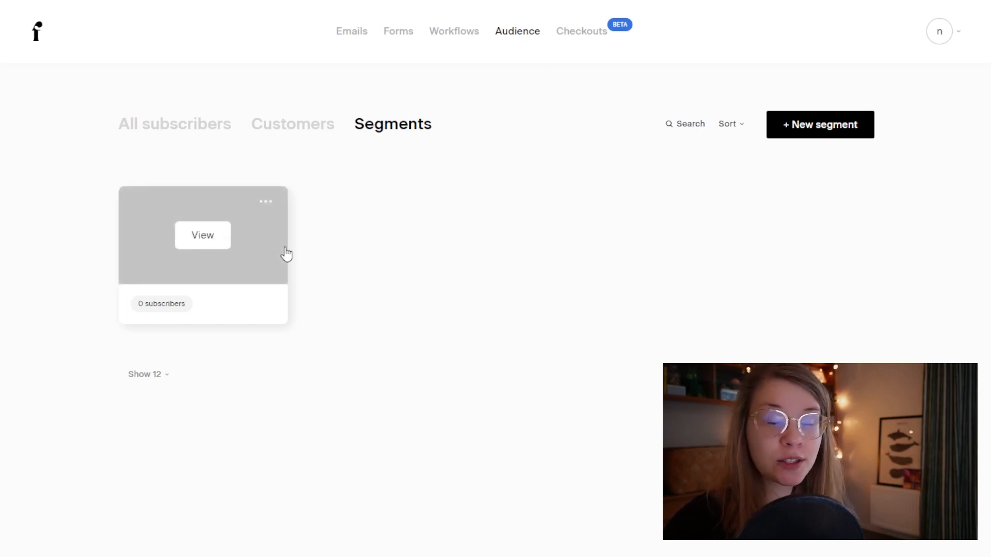
Step: Start a new segment from the Audience Segments list
left_click(798, 131)
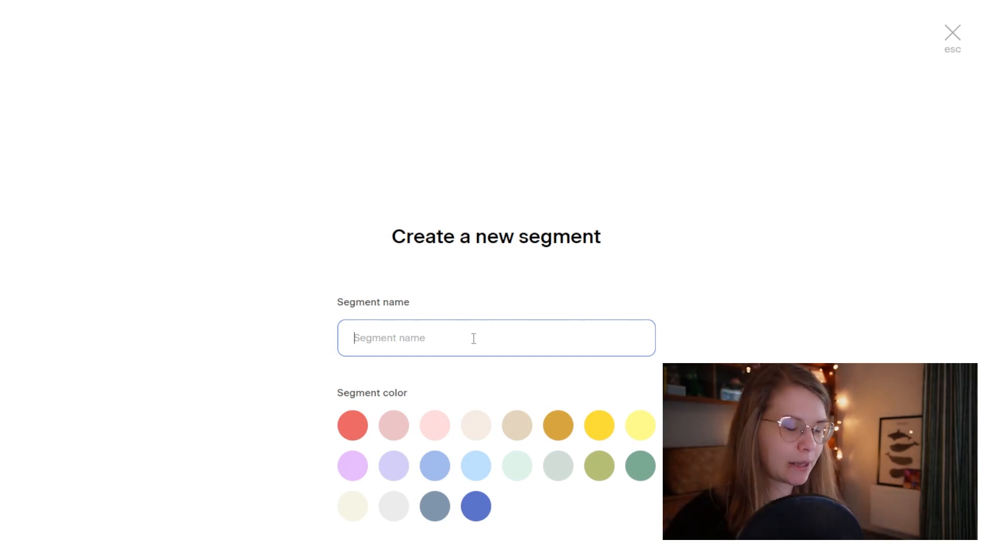
Step: Name the segment '2D HEART FREEBIE', give it a light pink colour, and save it
type("2D")
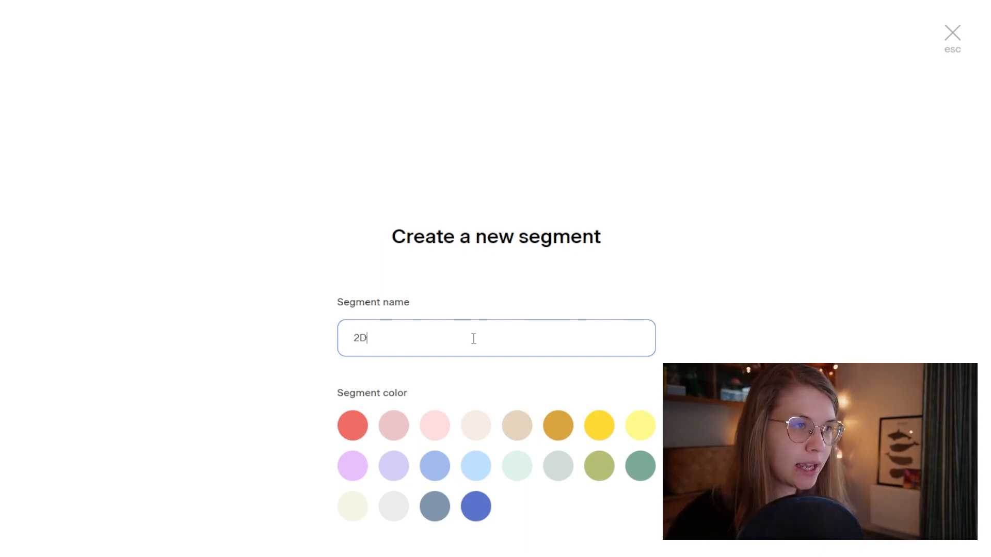
type(" HEART")
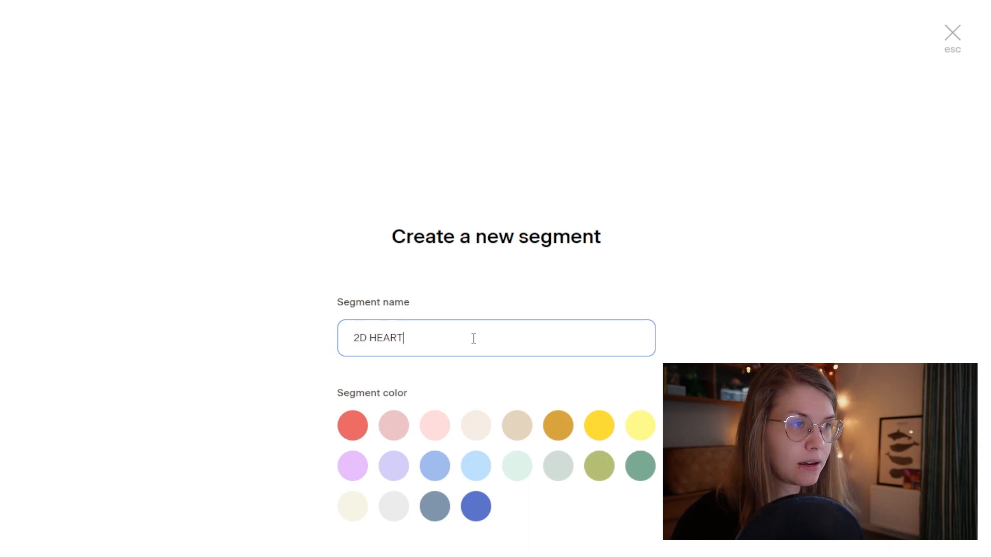
type(" FREEBIE")
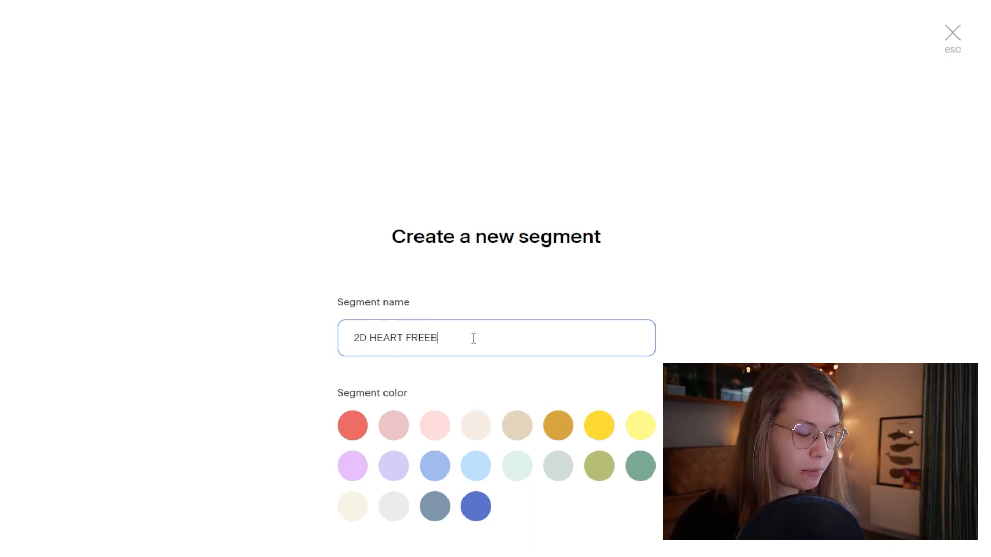
left_click(446, 425)
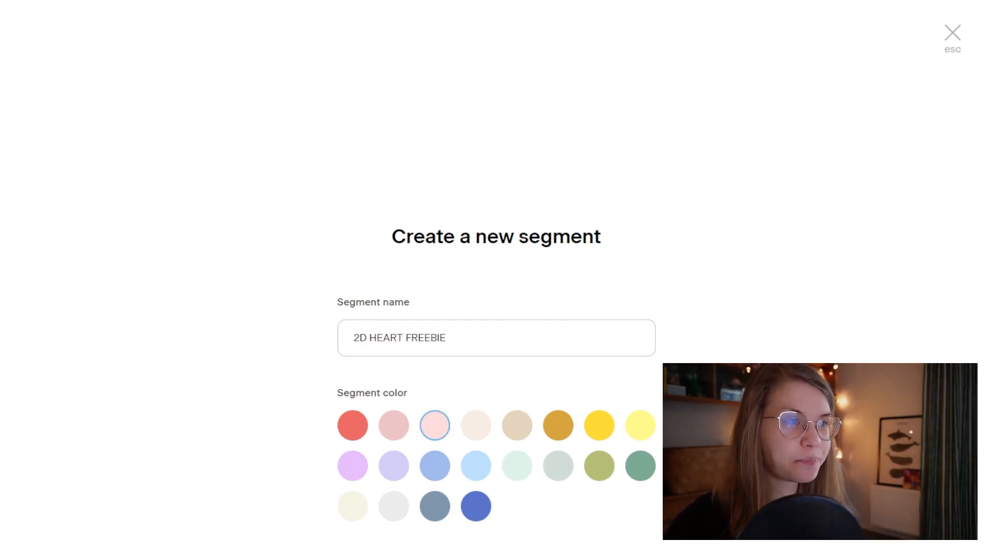
key("Return")
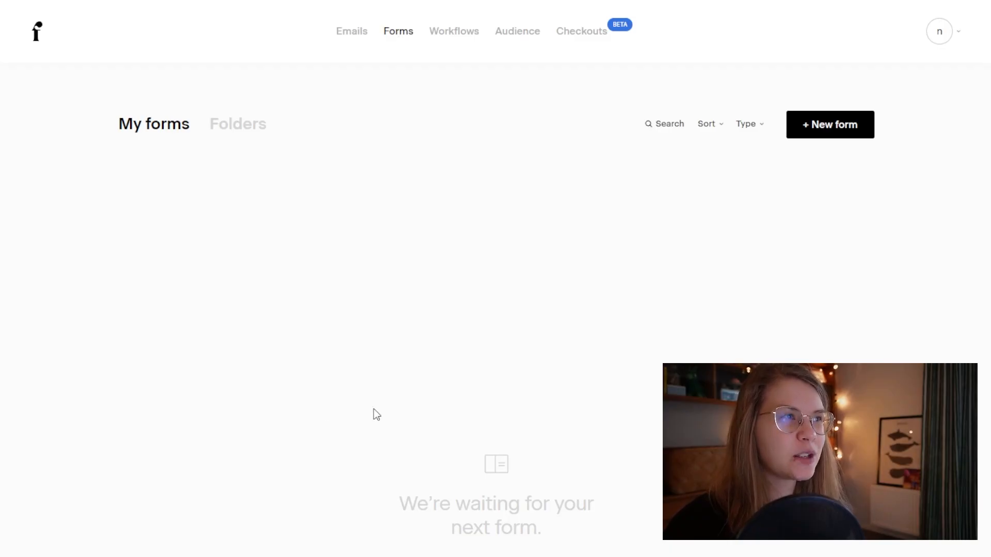
Step: Start a new form using the 'Full page with image' template from the full page templates
left_click(839, 134)
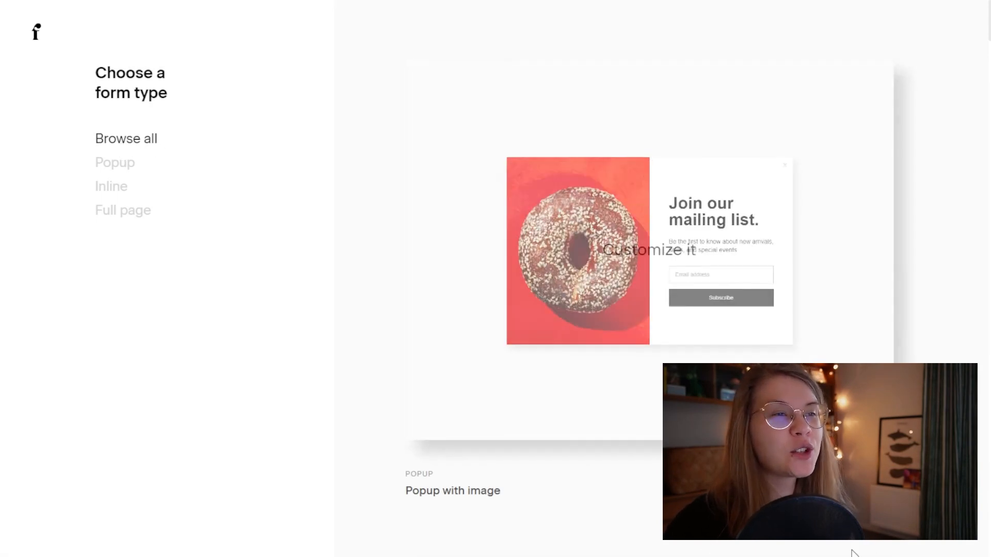
scroll(852, 547, "down", 10)
scroll(852, 547, "up", 10)
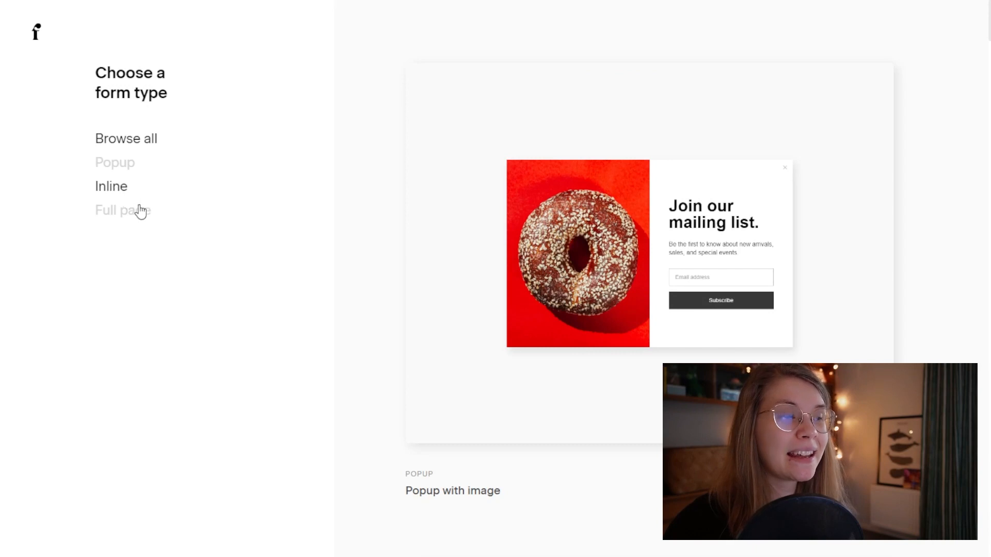
left_click(128, 223)
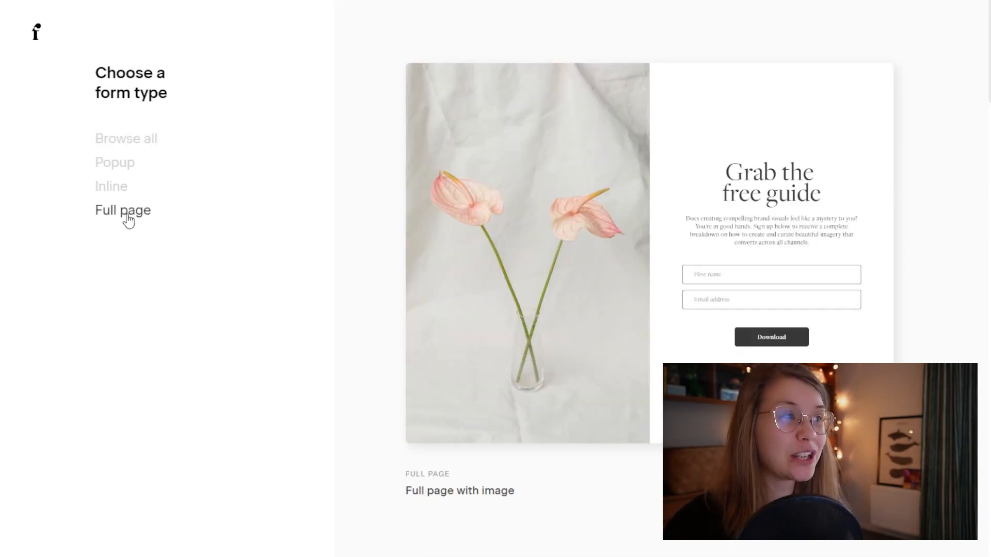
mouse_move(883, 290)
scroll(884, 291, "down", 20)
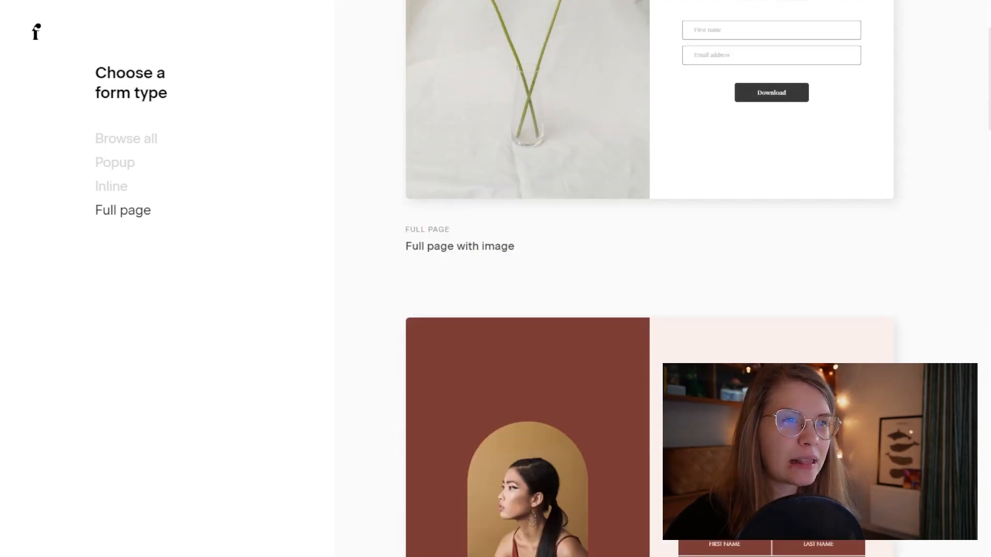
scroll(652, 279, "down", 20)
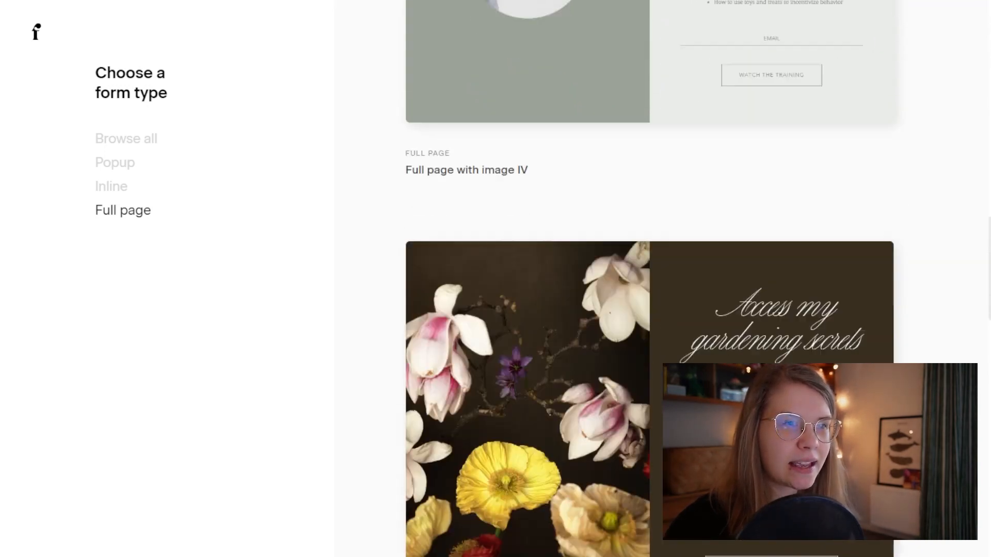
scroll(653, 279, "up", 3)
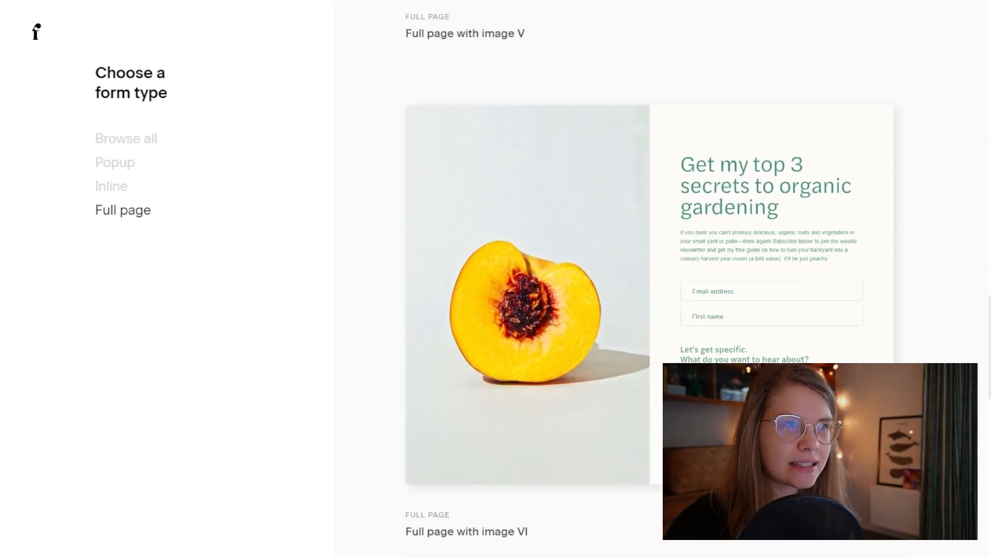
scroll(654, 207, "up", 20)
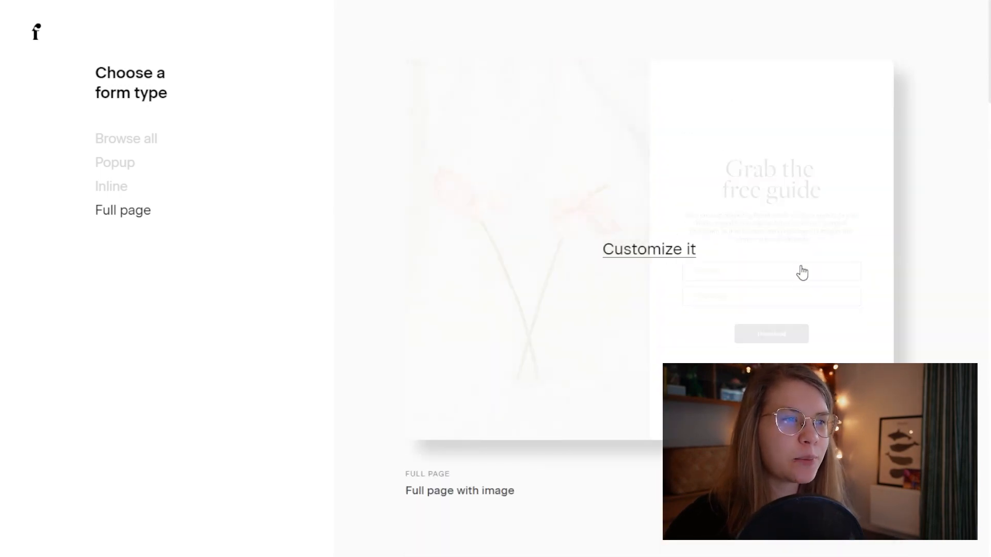
left_click(797, 268)
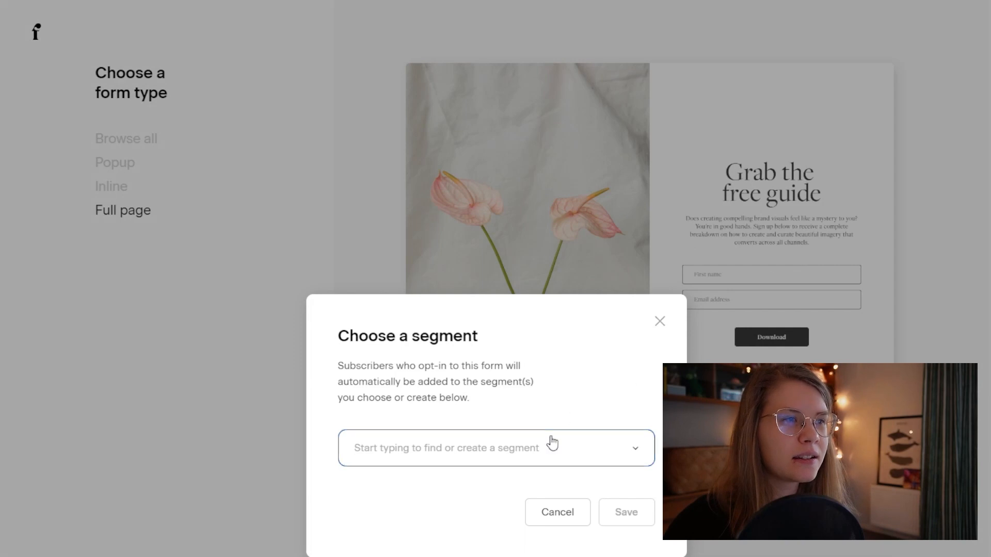
Step: Set the form to add subscribers to the 2D HEART FREEBIE segment
left_click(634, 453)
left_click(416, 511)
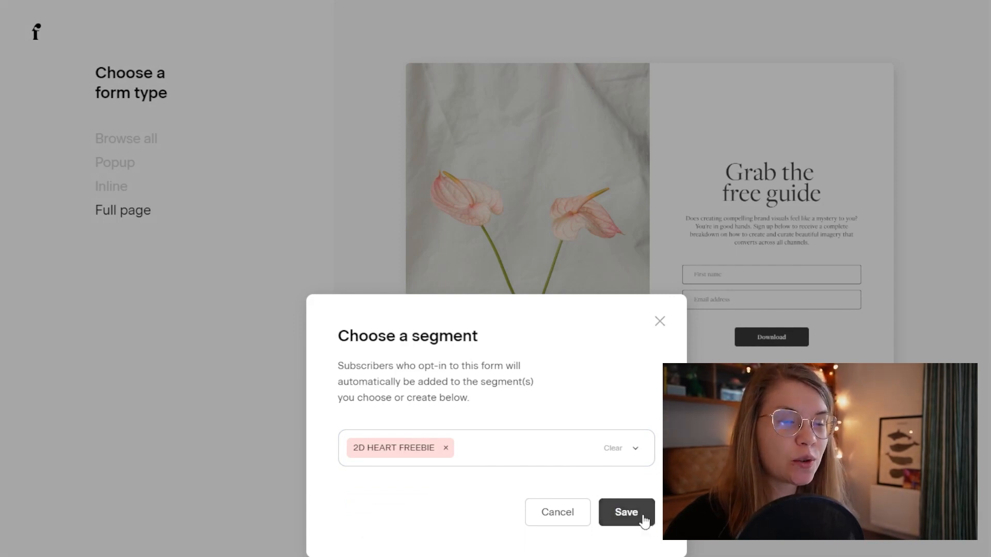
left_click(644, 520)
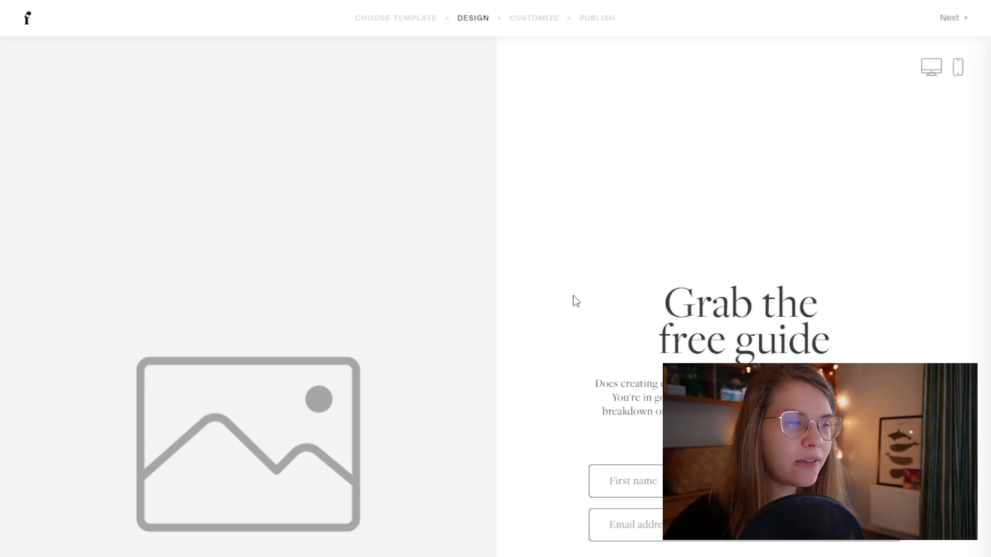
Step: Upload the crocheted colourful hearts photo into the form's image area
left_click(428, 367)
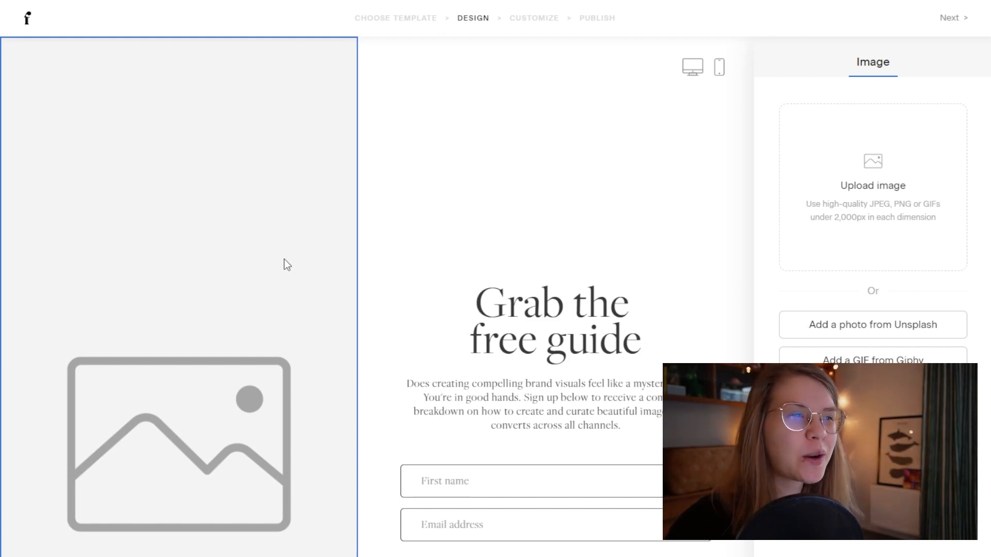
left_click(863, 192)
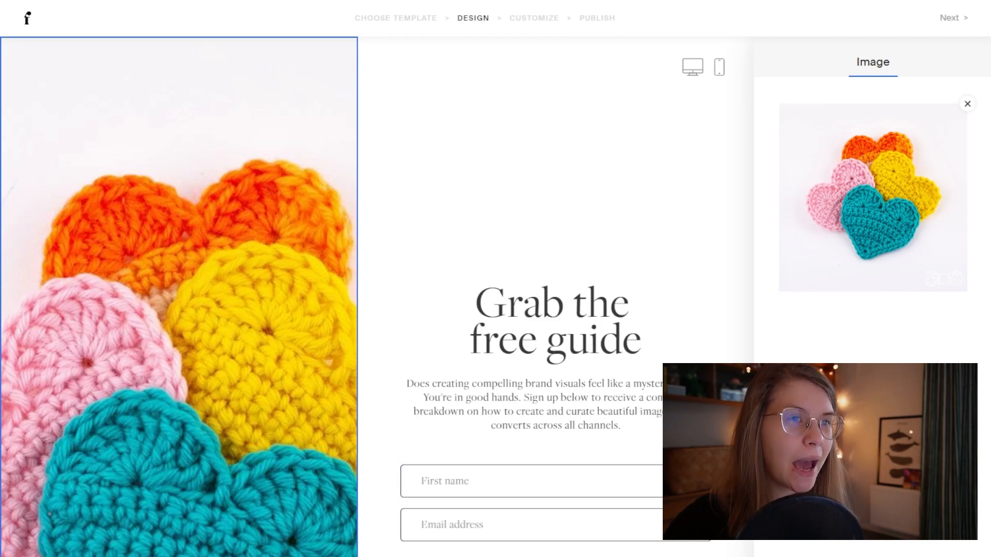
double_click(594, 303)
Step: Replace the form heading text with 'FREE 2D HEART PATTERN'
left_click(674, 334)
left_click_drag(675, 335, 436, 306)
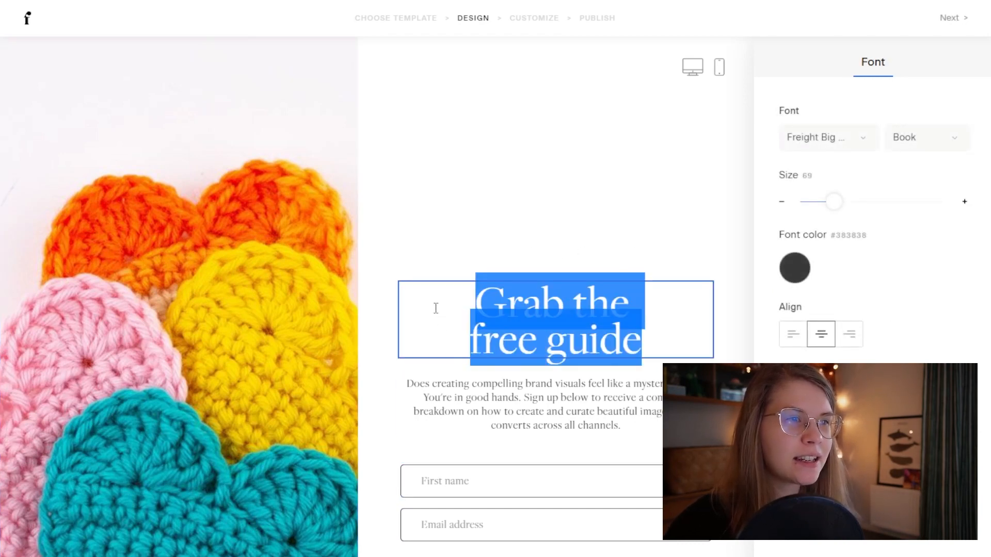
type("FREE ")
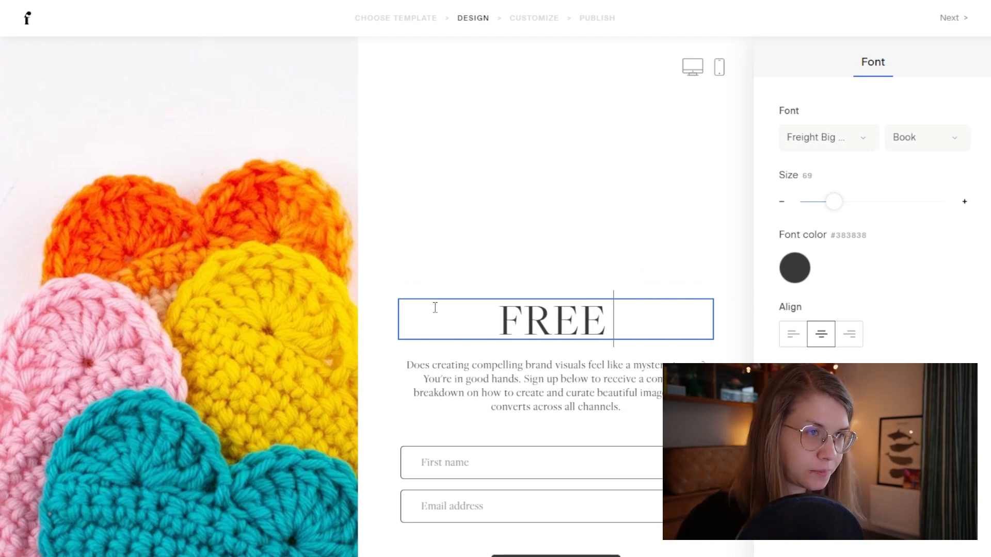
type("2D HEAR")
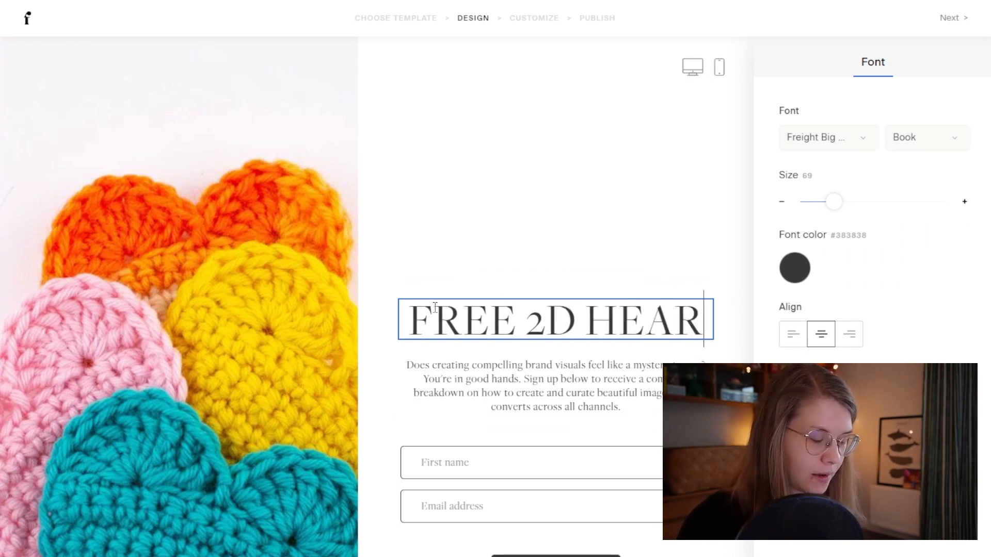
type("T PATTERN")
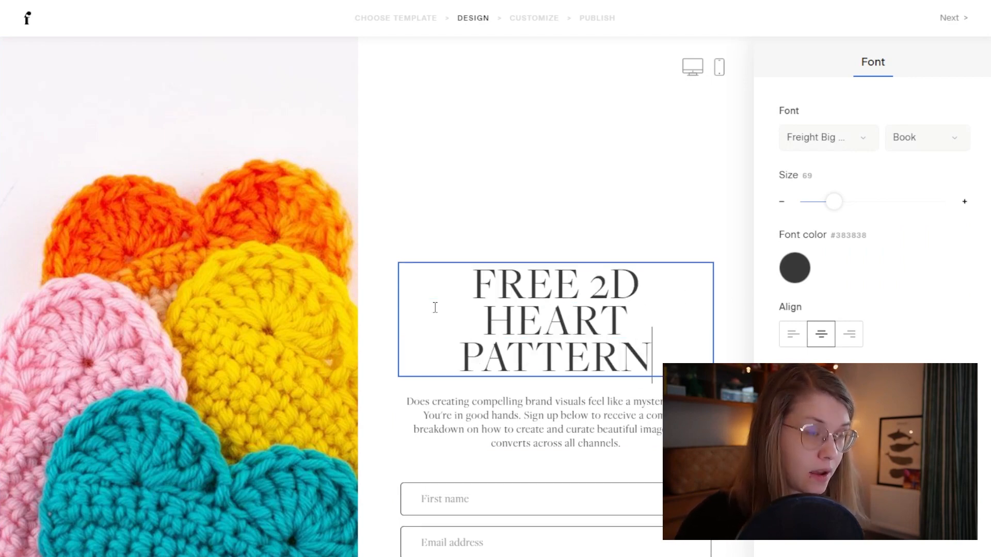
key("ctrl+a")
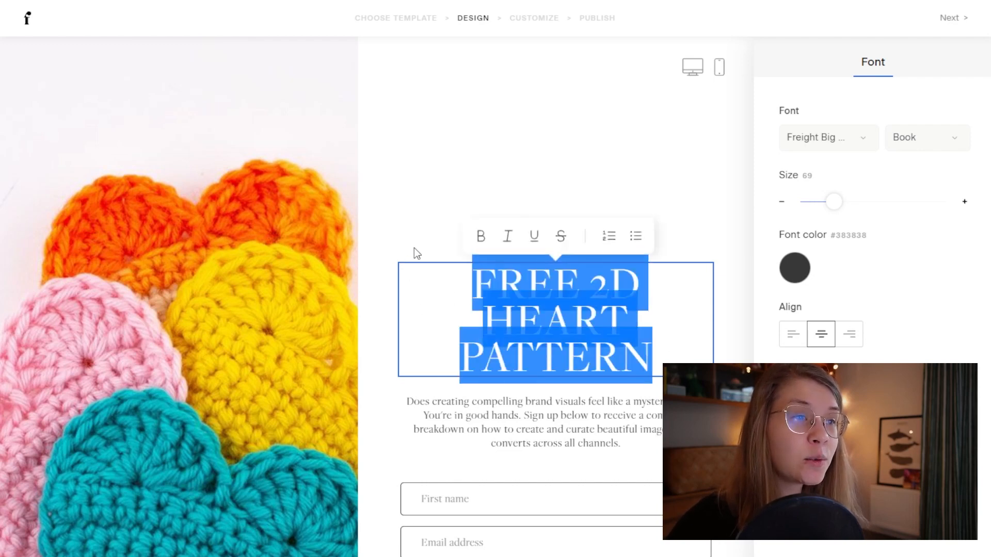
Step: Set the heading font to Poppins Bold
left_click(826, 138)
scroll(862, 304, "up", 10)
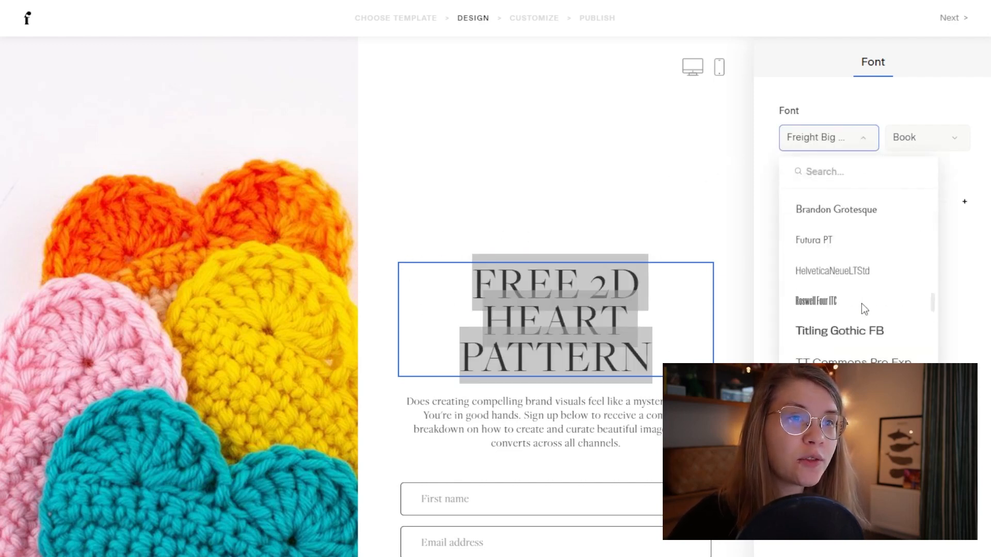
scroll(865, 316, "down", 5)
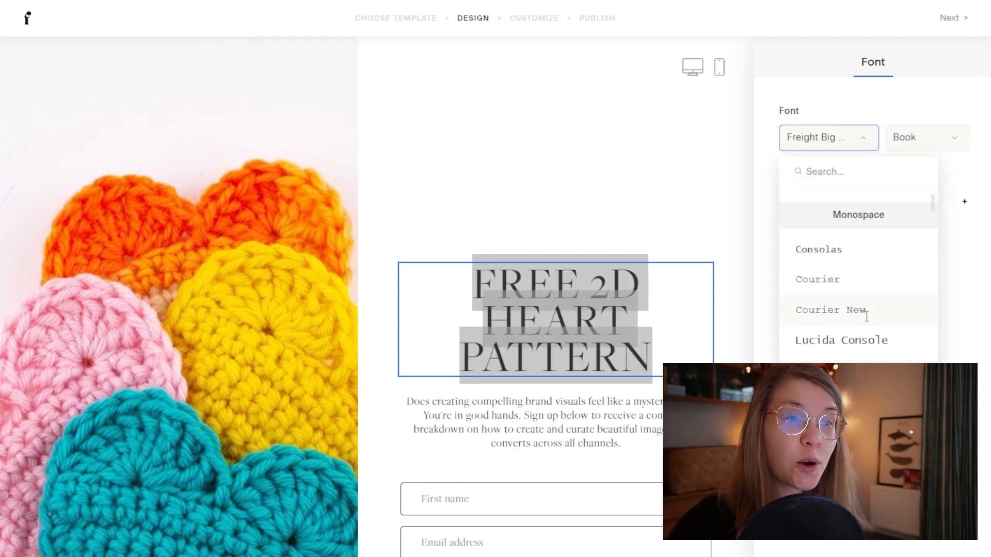
scroll(865, 322, "down", 10)
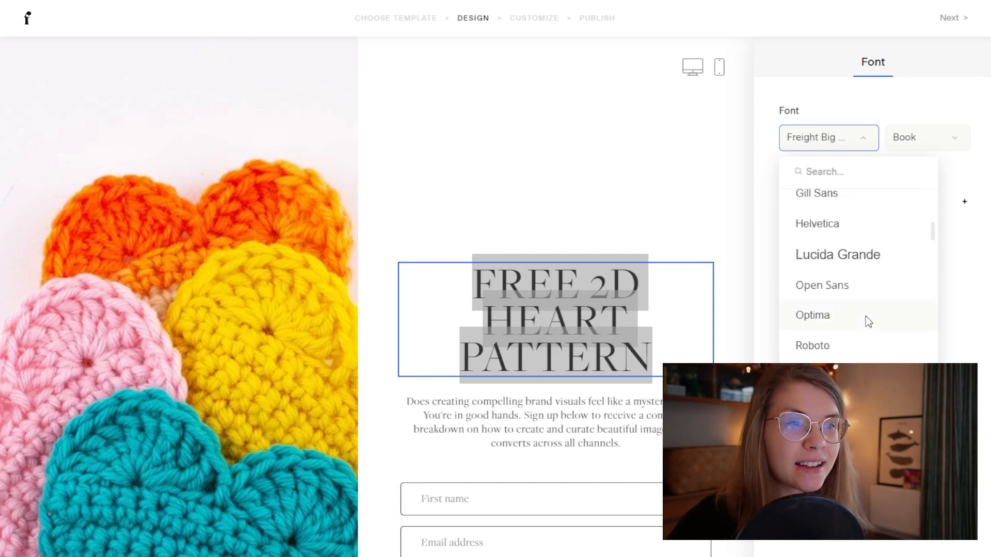
scroll(865, 321, "down", 8)
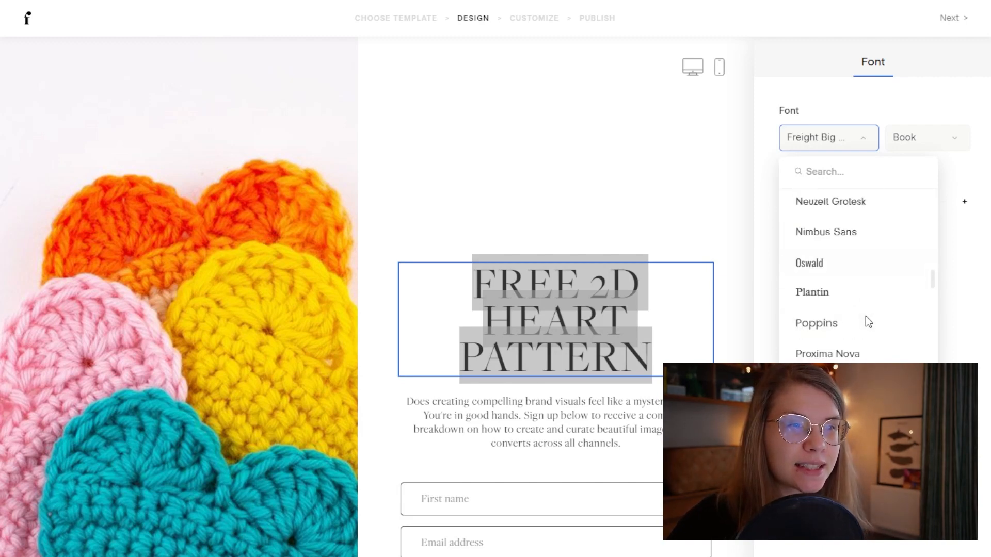
left_click(823, 326)
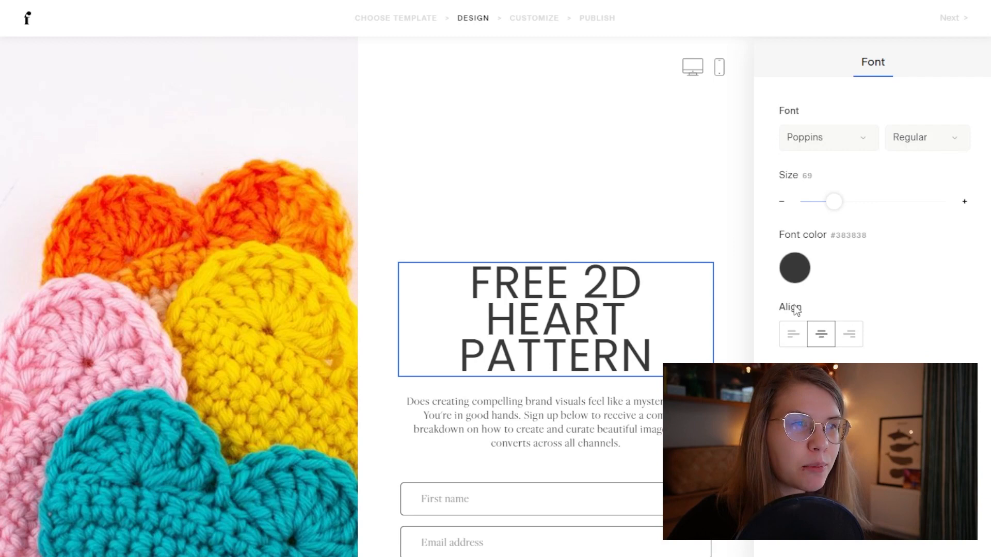
left_click(910, 150)
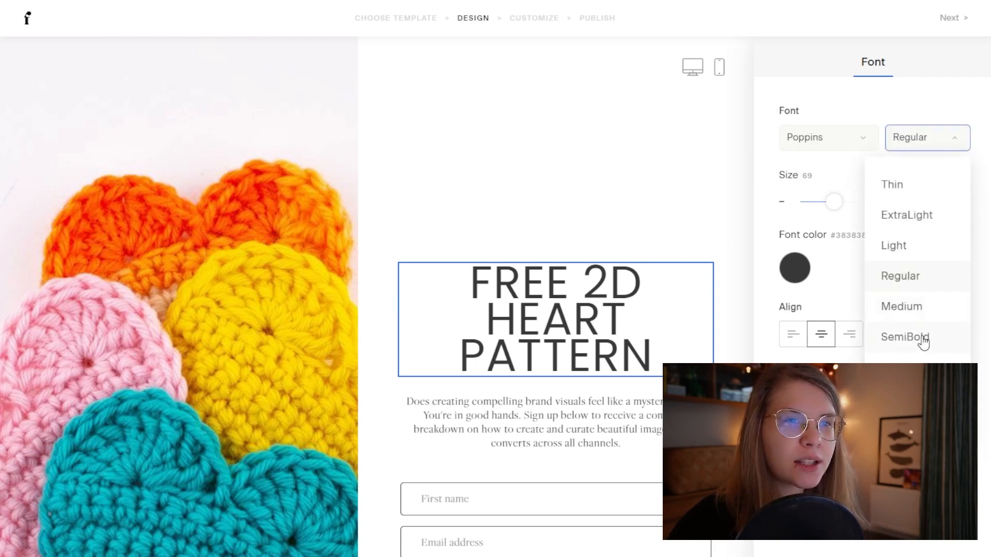
left_click(905, 367)
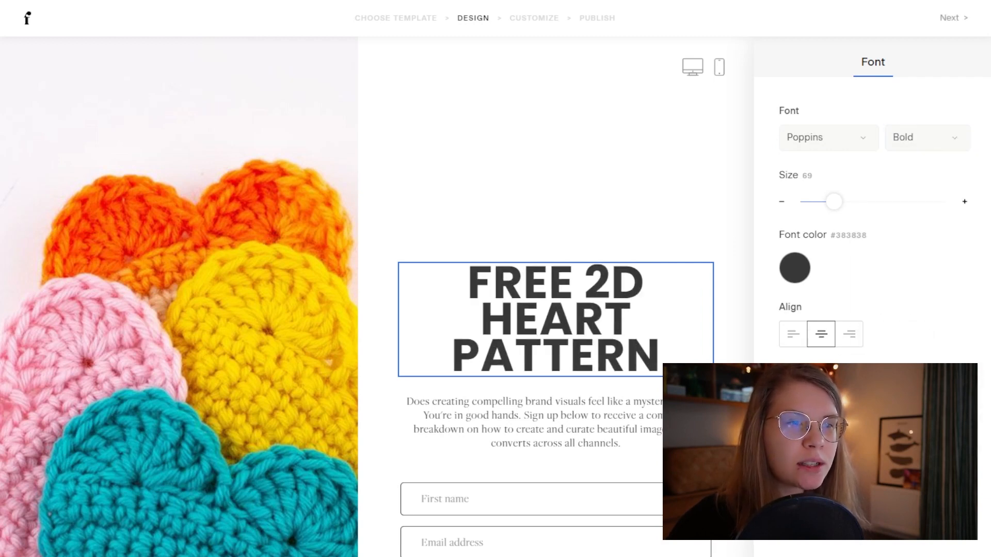
Step: Widen the heading's letter spacing to 3.2, increase its line height, and left-align it
left_click_drag(806, 556, 818, 556)
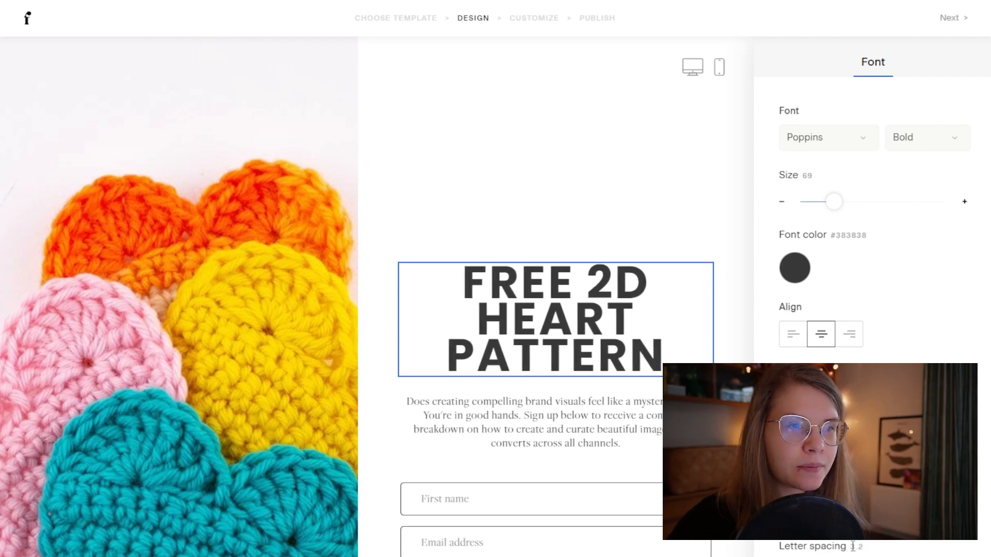
left_click_drag(832, 513, 841, 513)
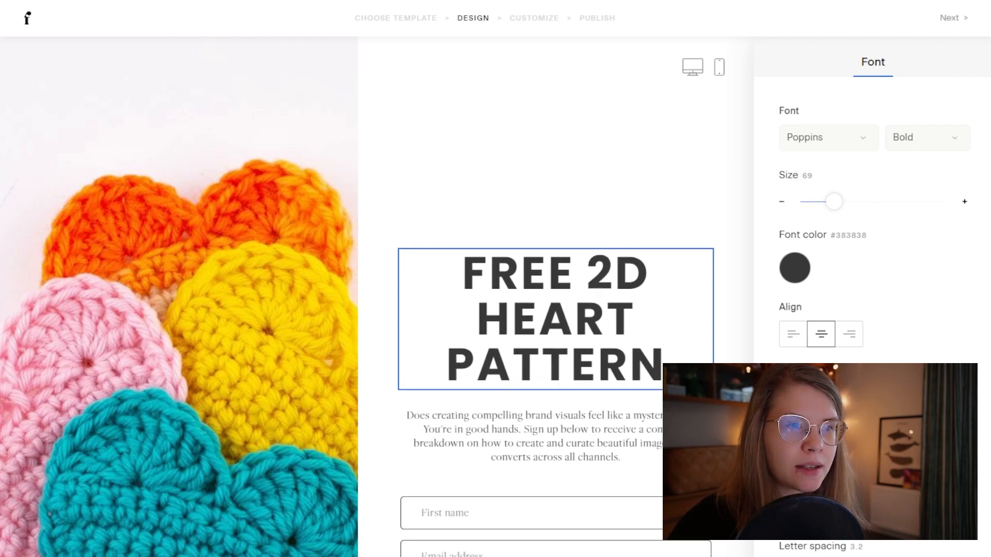
left_click(791, 336)
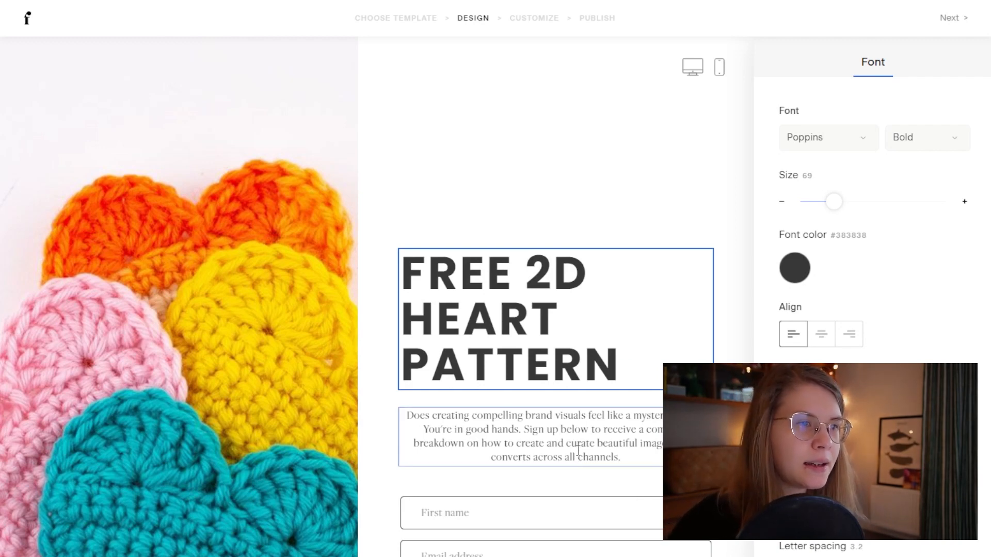
left_click_drag(578, 451, 404, 413)
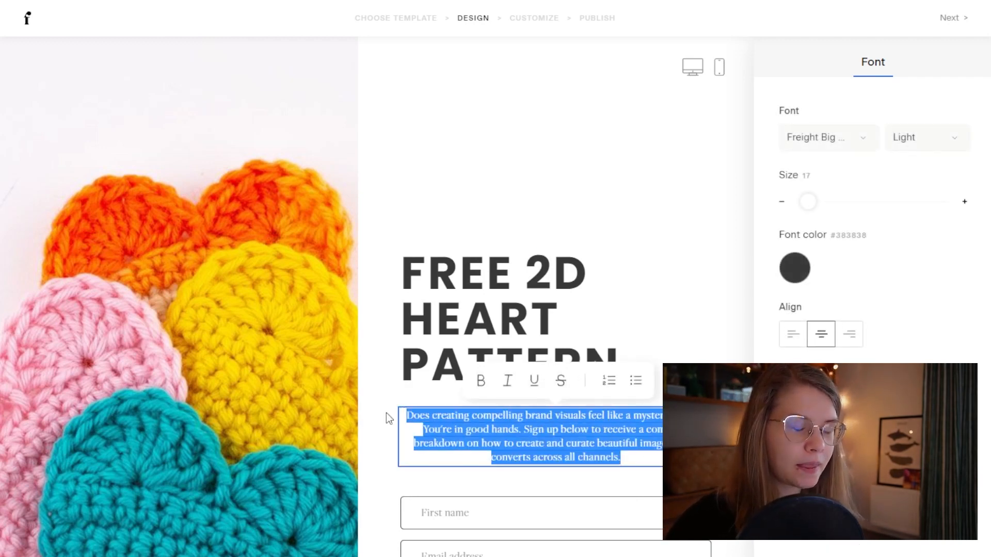
Step: Replace the body paragraph with a subtitle inviting readers to join the list for the free 2D heart crochet pattern
key("BackSpace")
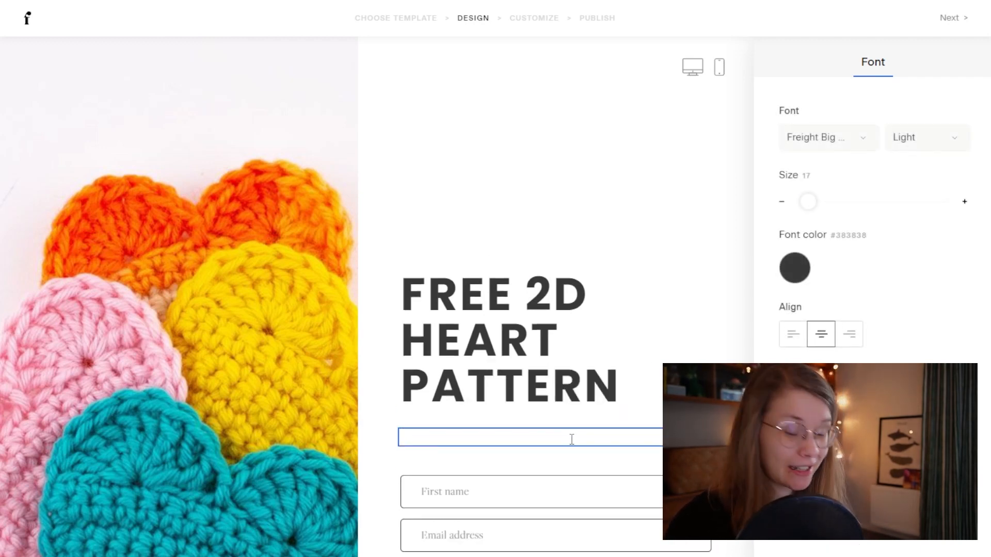
type("Jop")
type("n")
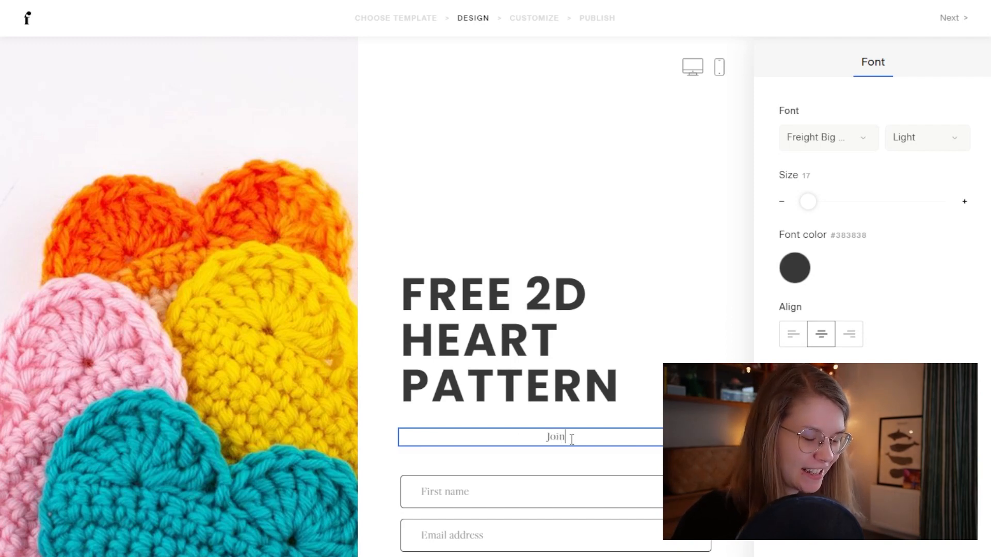
type(" my em")
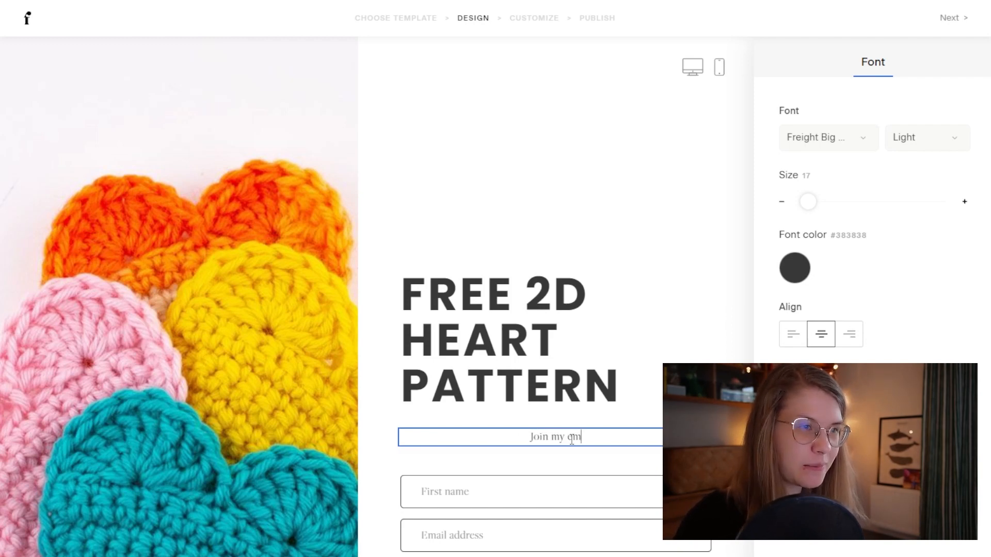
type("ail list and ")
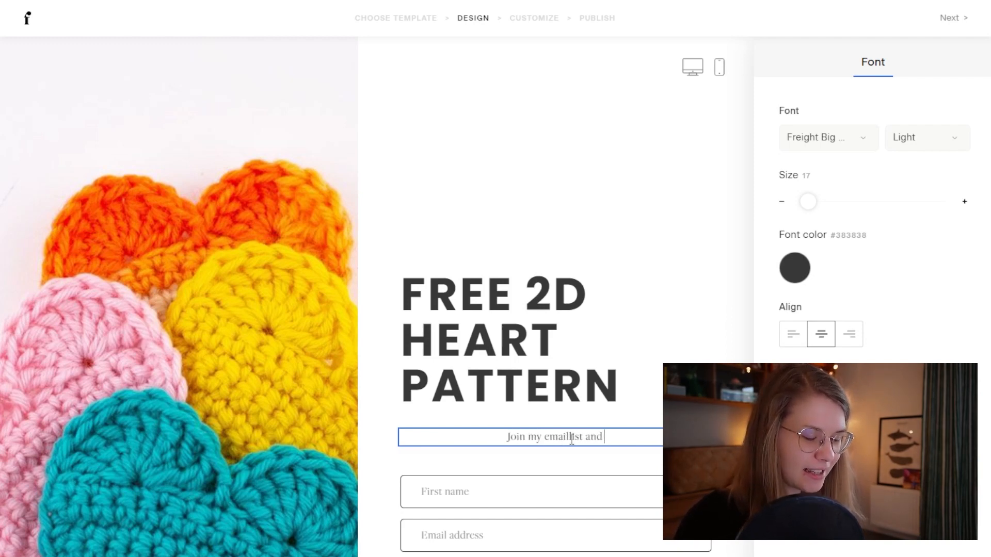
type("get this bea")
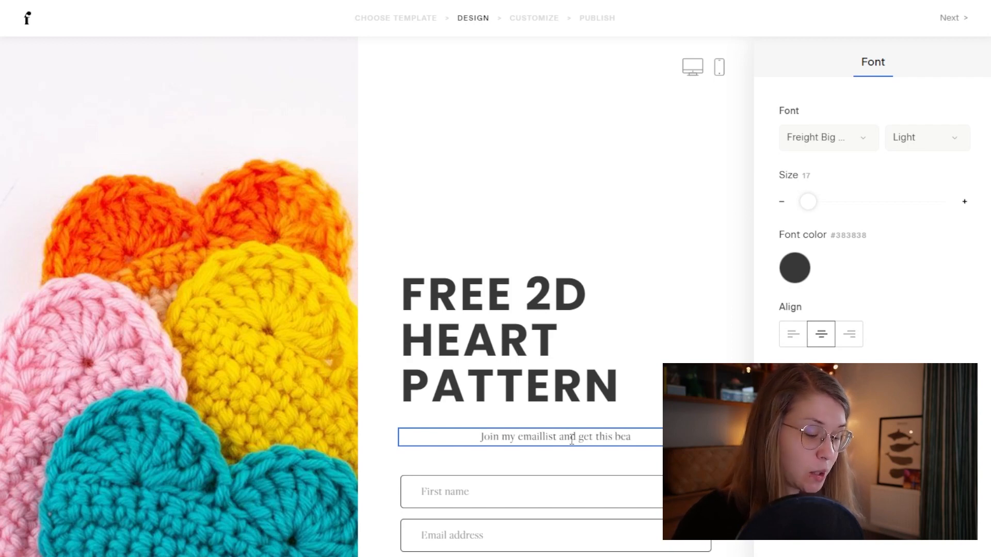
type("utigul ")
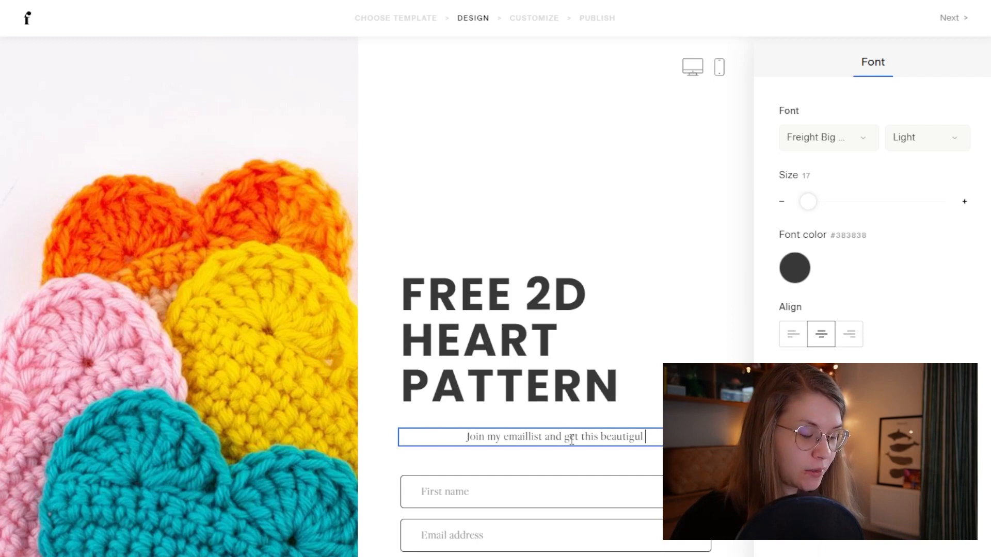
type("FRE")
key("BackSpace")
key("BackSpace")
key("BackSpace")
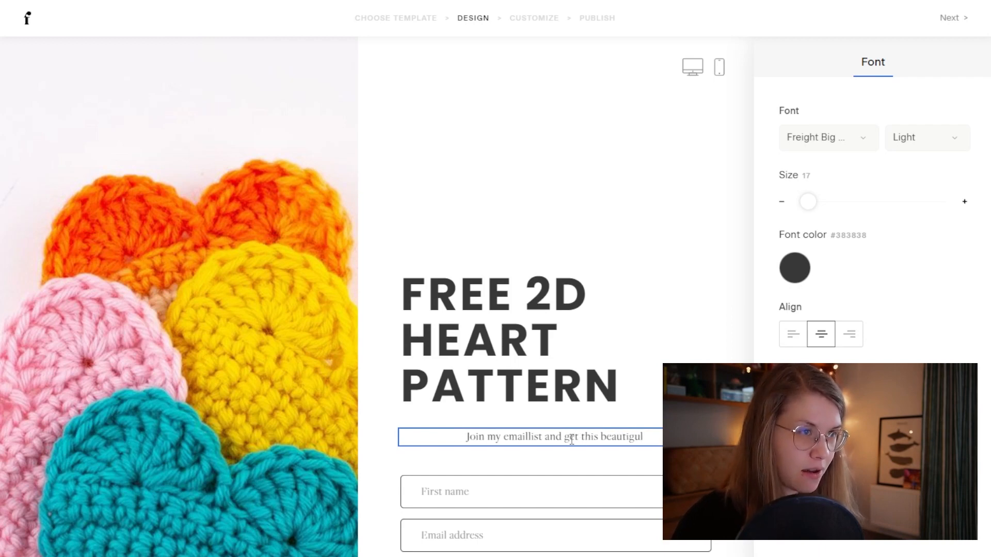
type("2D")
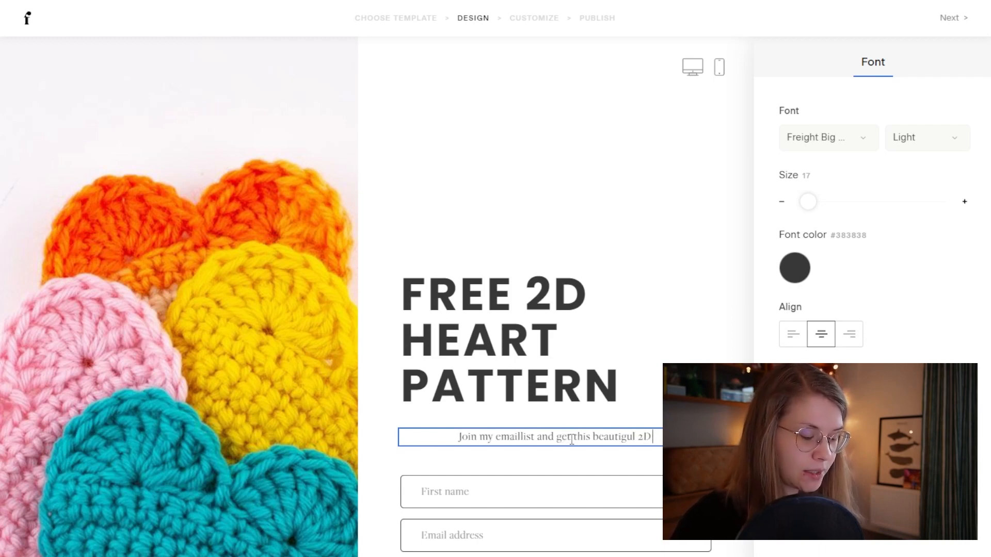
type(" heart cro")
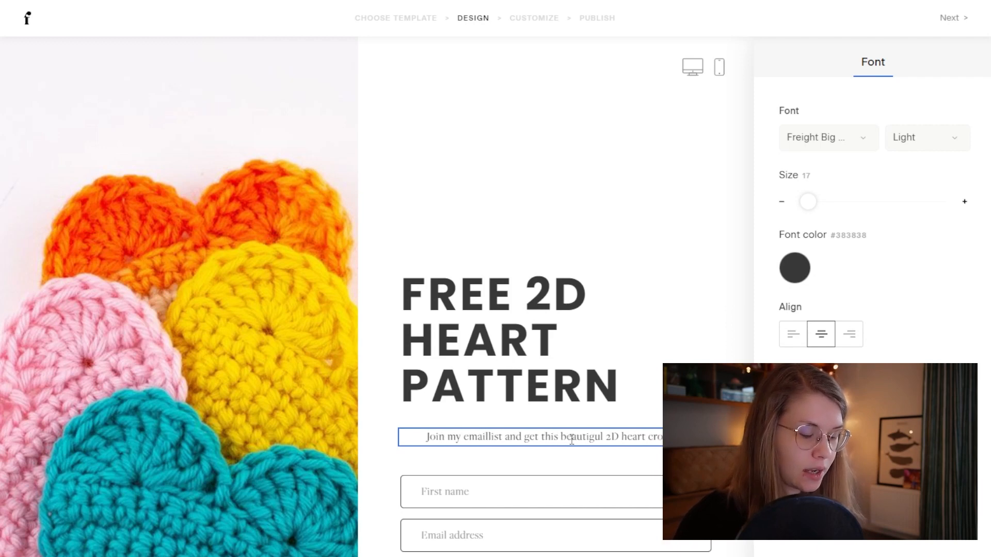
type("chet")
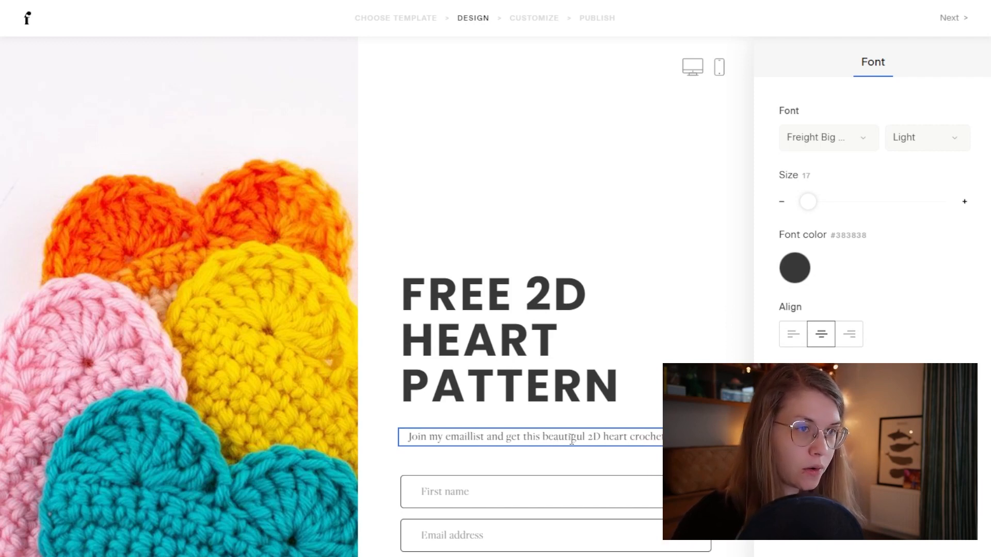
type(" patternfr")
key("BackSpace")
type("or")
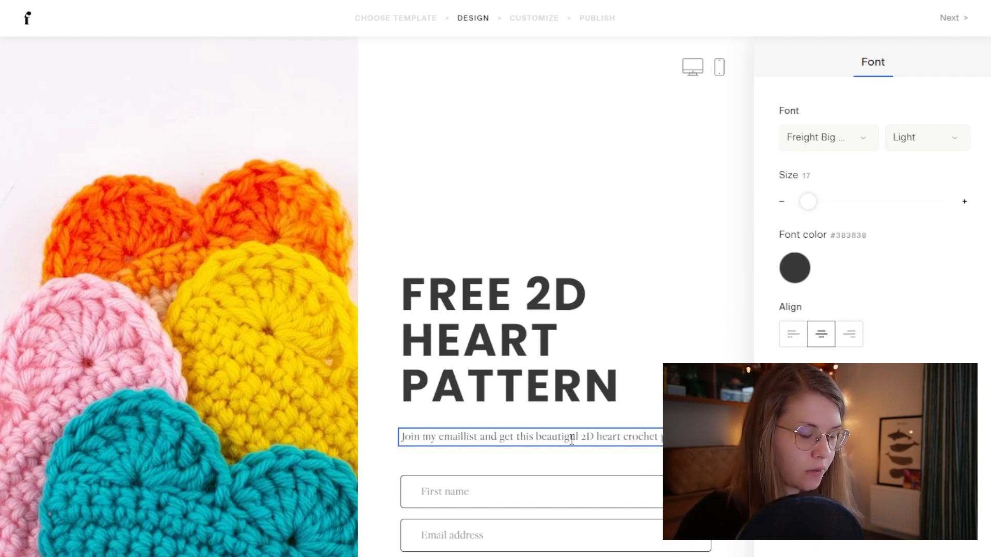
type(" FREE!")
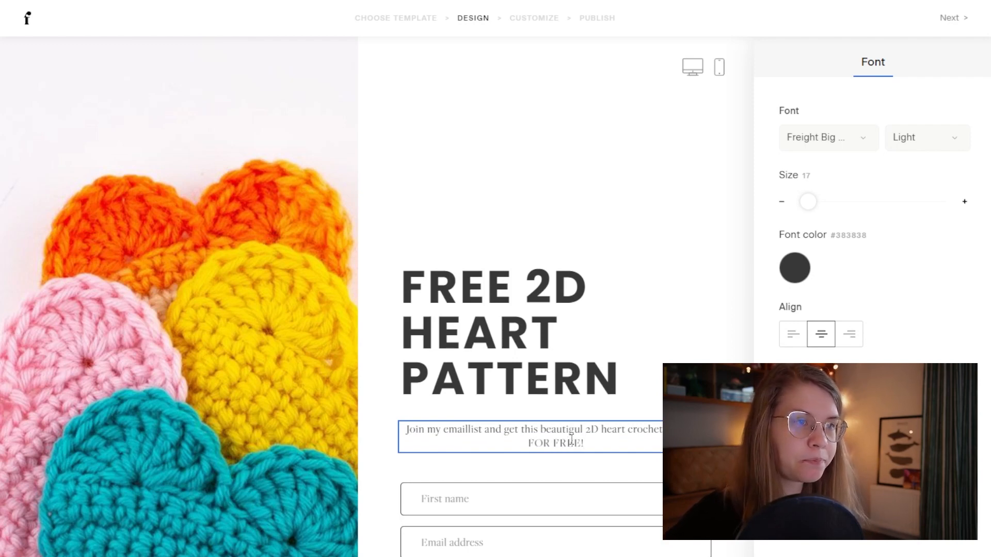
left_click_drag(594, 442, 405, 428)
Step: Set the subtitle font to Open Sans Regular
left_click(843, 150)
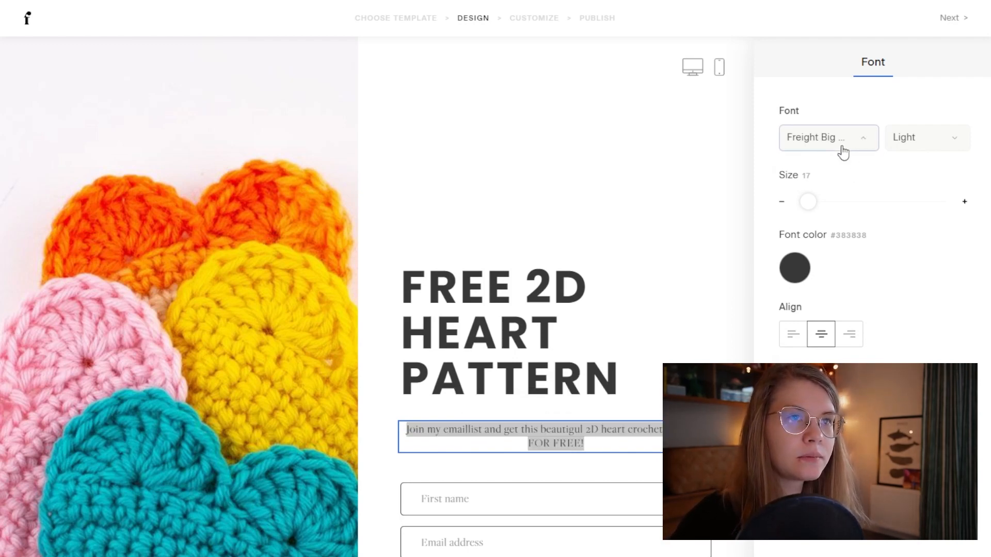
scroll(854, 348, "up", 10)
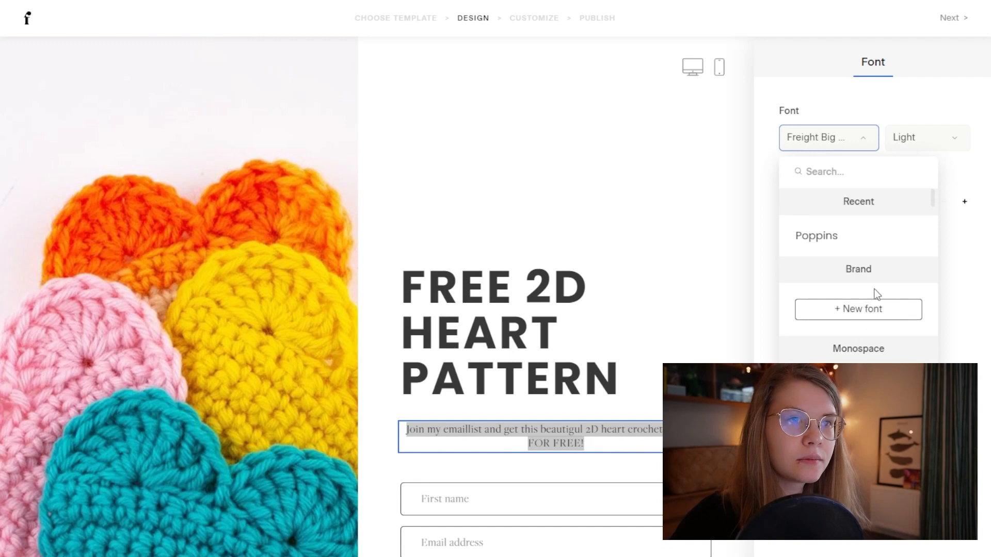
scroll(863, 333, "down", 8)
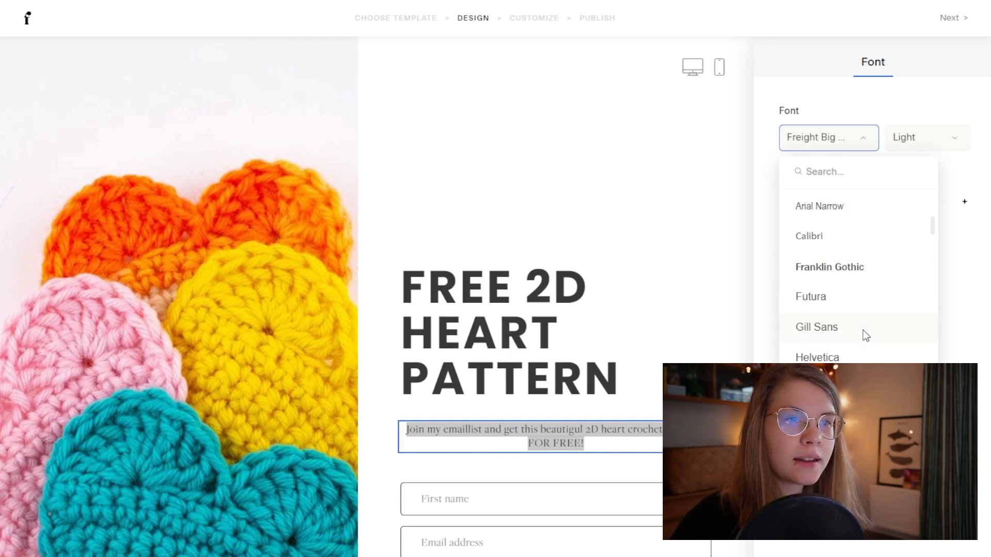
scroll(863, 333, "down", 2)
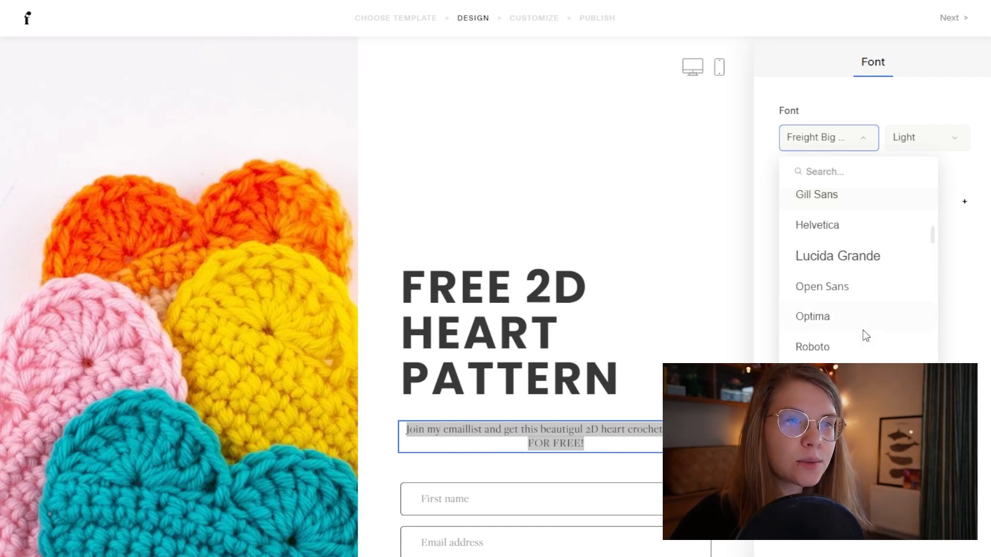
left_click(842, 285)
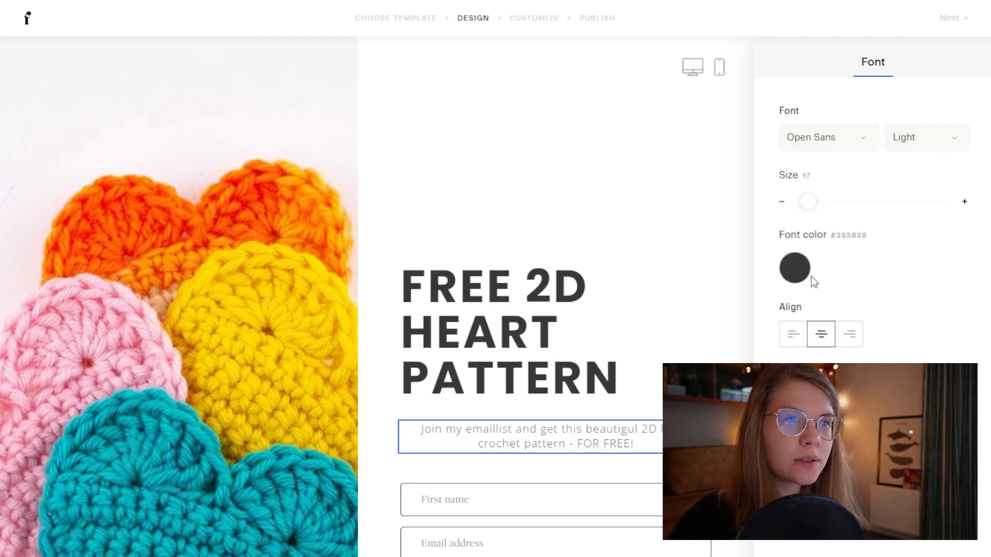
left_click(946, 132)
left_click(925, 216)
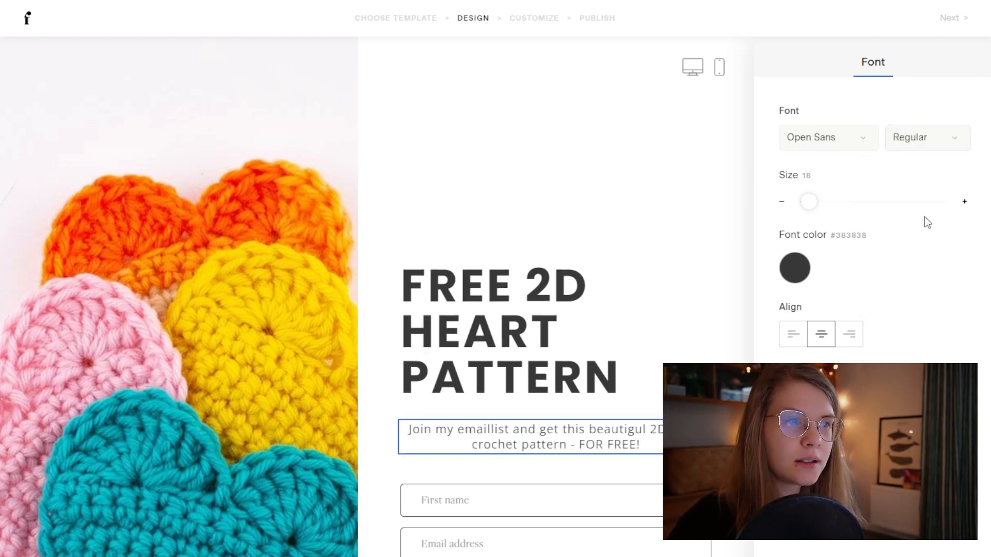
Step: Left-align the subtitle, increase its line height, set letter spacing 1 and font size 22
left_click(794, 335)
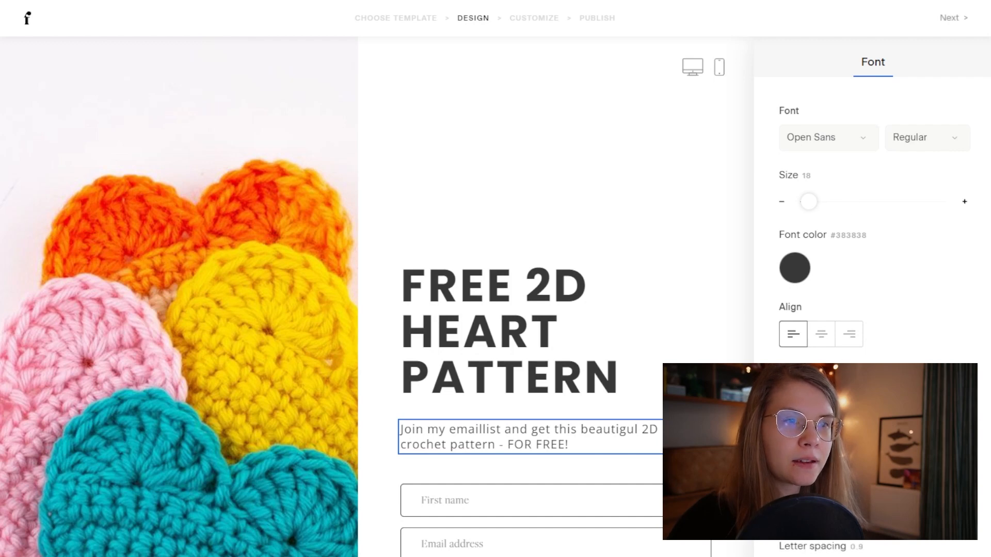
left_click_drag(826, 514, 839, 513)
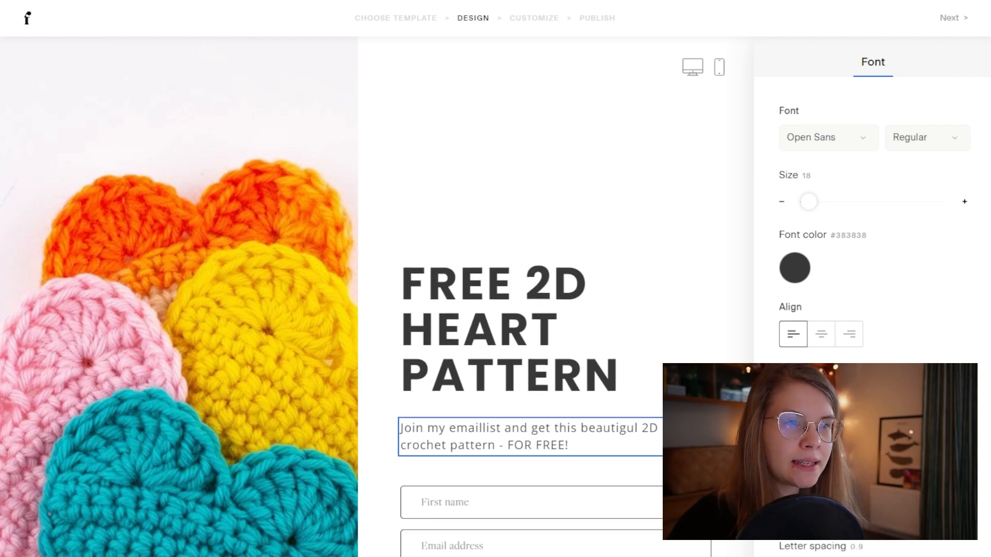
left_click(965, 513)
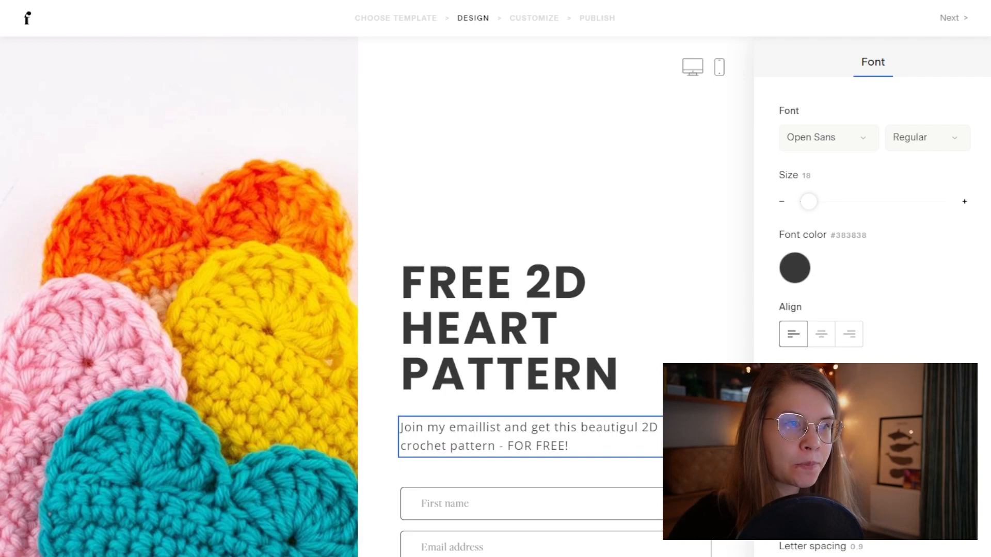
left_click(965, 556)
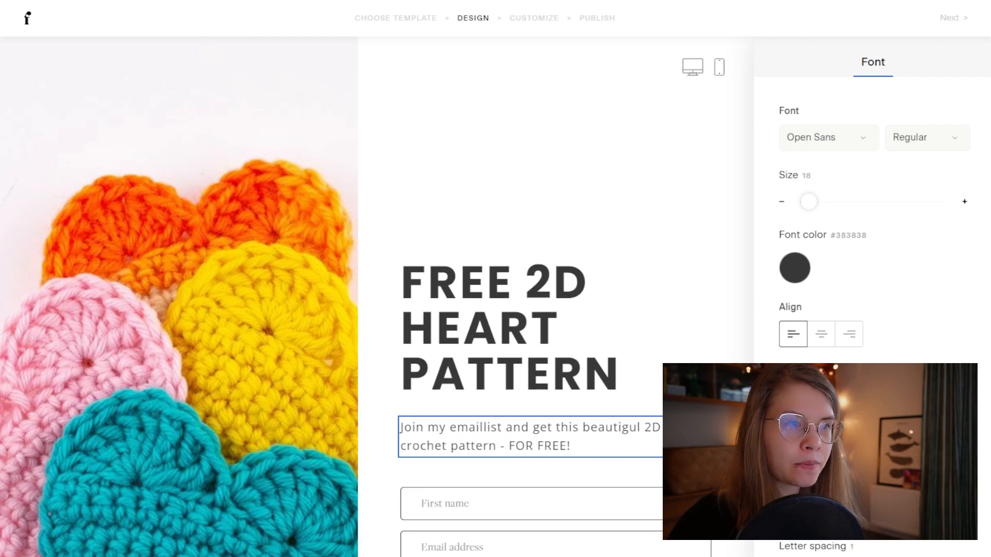
left_click(963, 205)
left_click(963, 205)
left_click(963, 205)
left_click(964, 205)
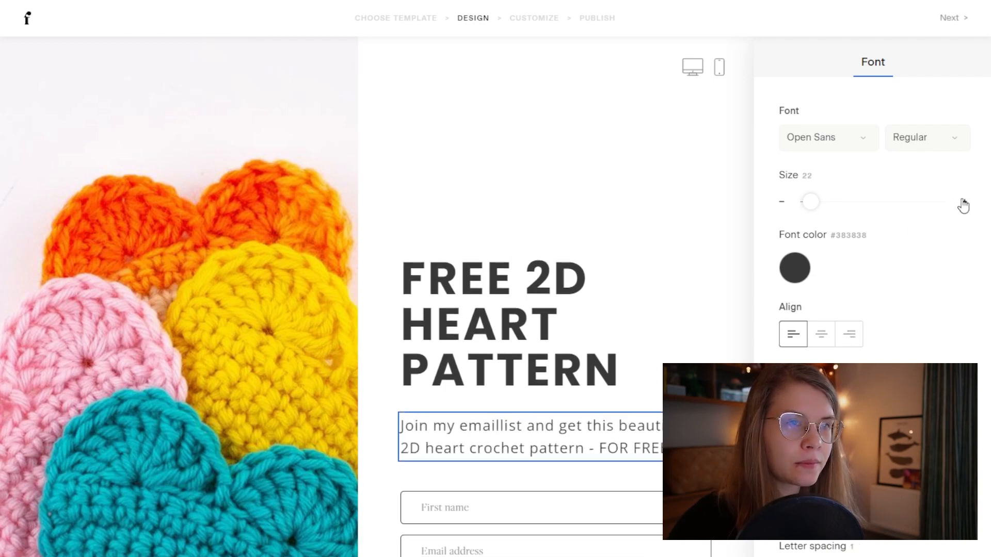
left_click(963, 206)
Step: Make both the heading and the subtitle text black (#000000)
left_click(506, 320)
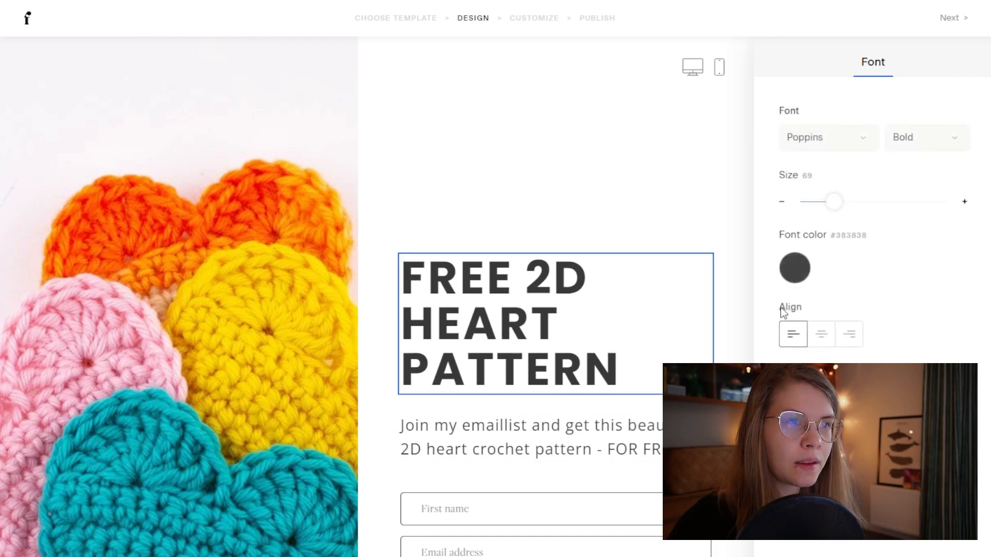
left_click(800, 269)
left_click(950, 325)
left_click(535, 439)
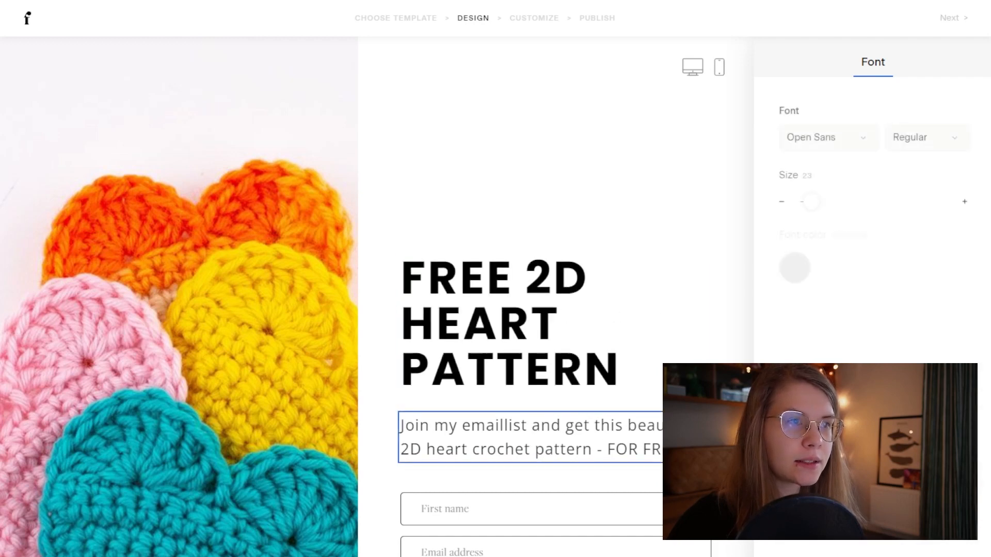
left_click(805, 271)
left_click(948, 323)
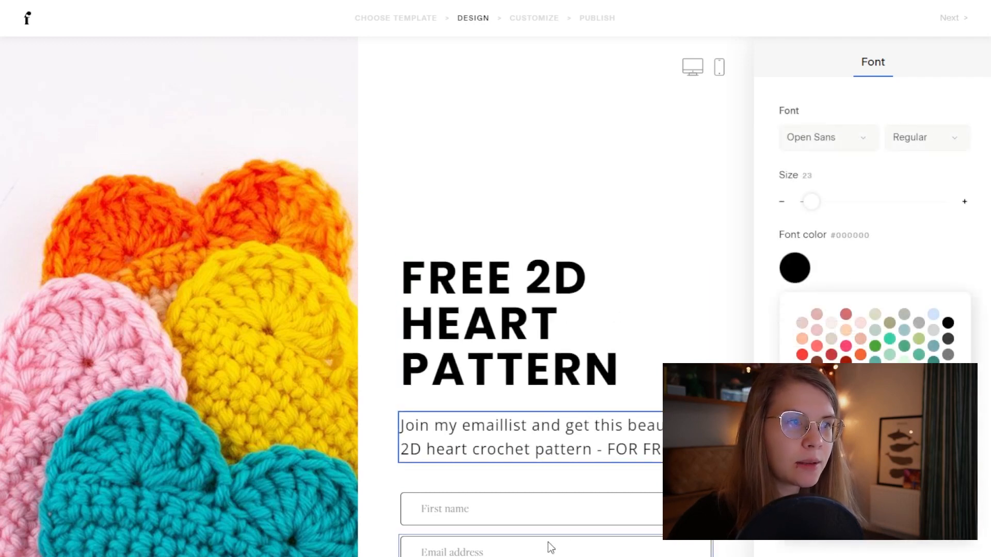
left_click(541, 520)
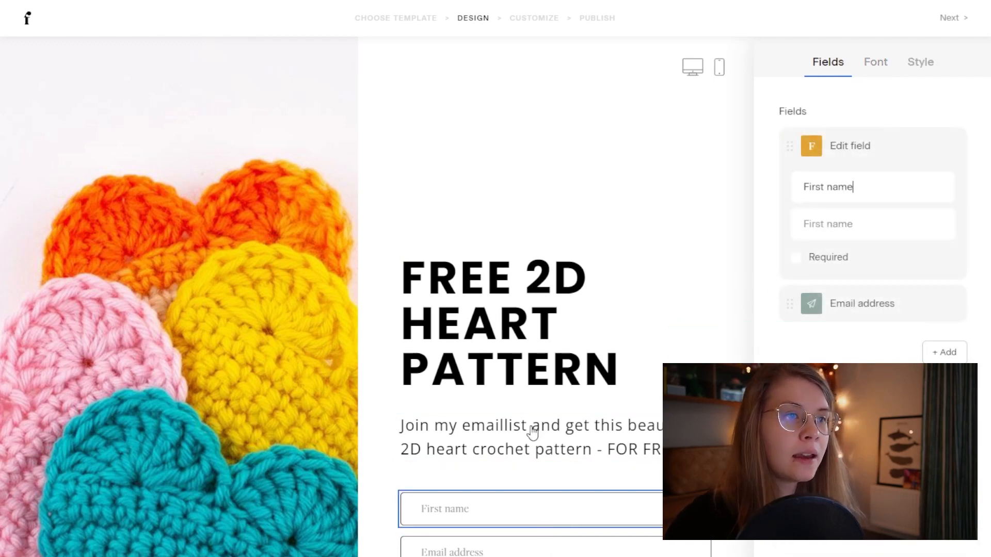
Step: Mark the signup form's First name field as required
left_click(554, 361)
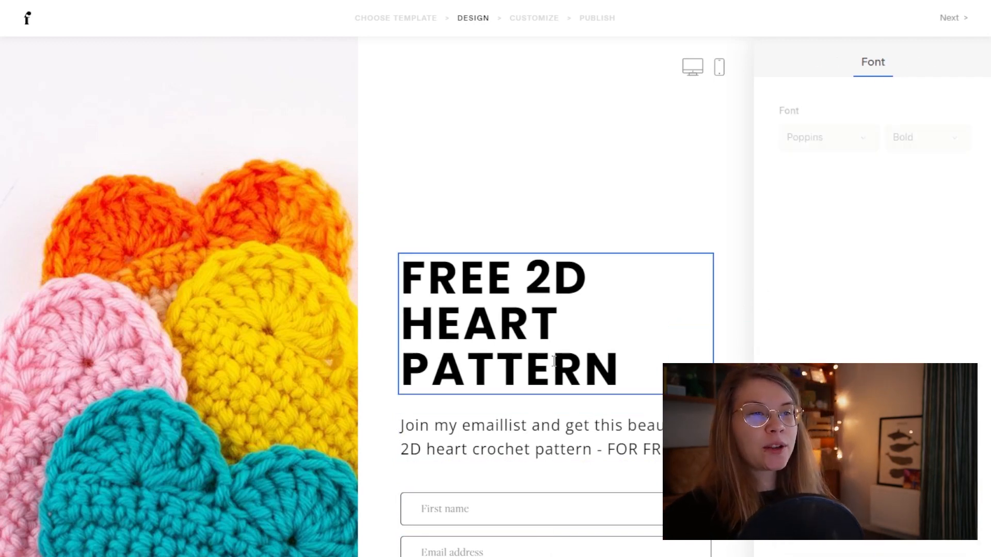
left_click(539, 439)
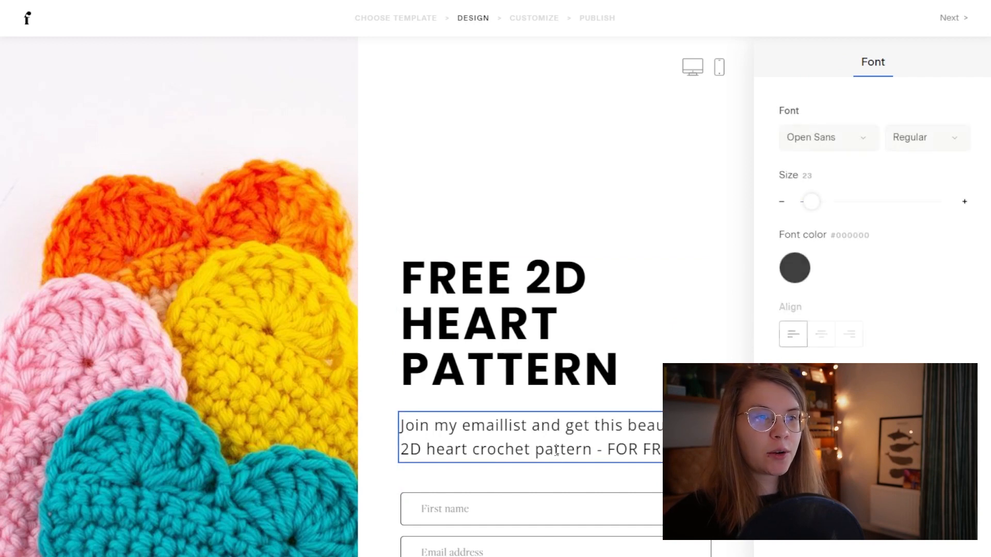
left_click(532, 509)
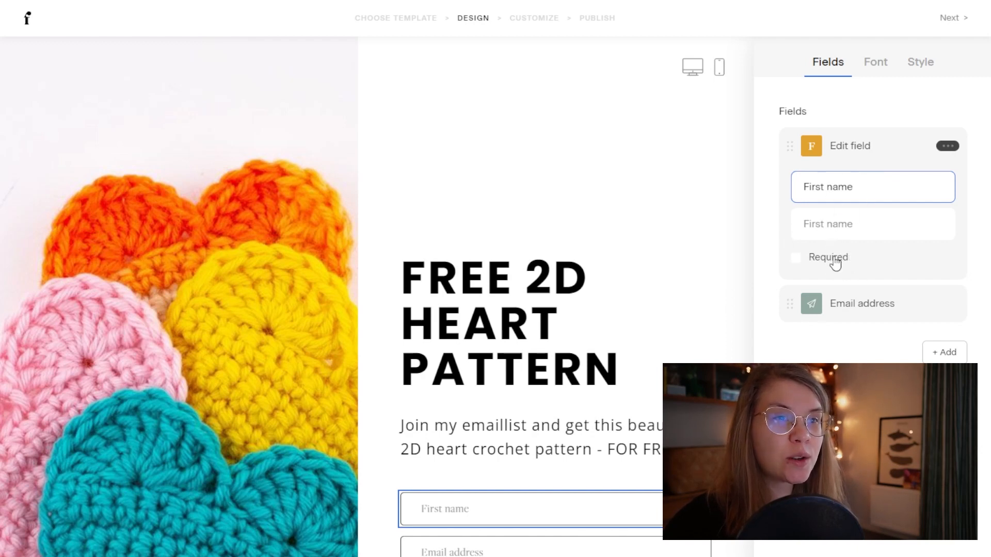
left_click(796, 259)
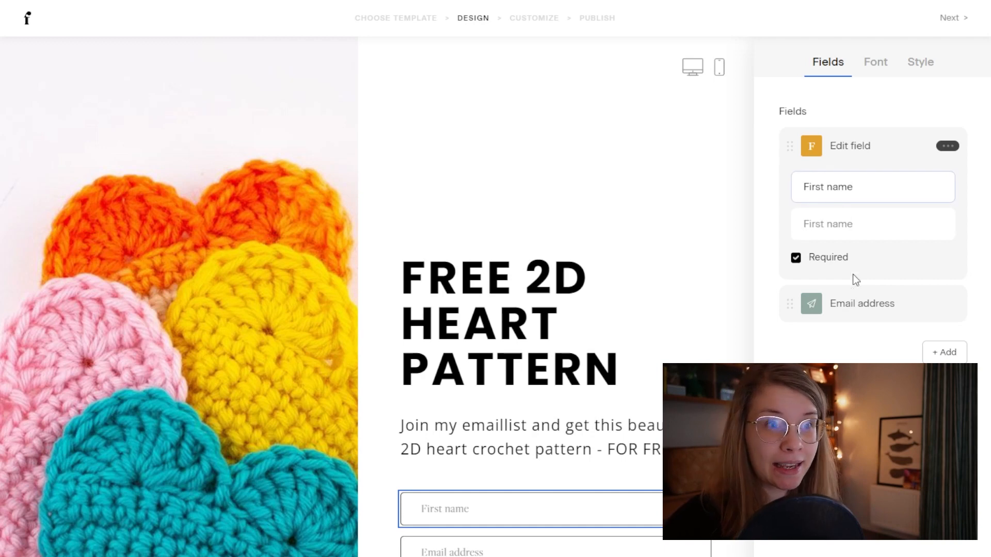
Step: Set the form fields' font to Poppins in Regular weight
left_click(878, 65)
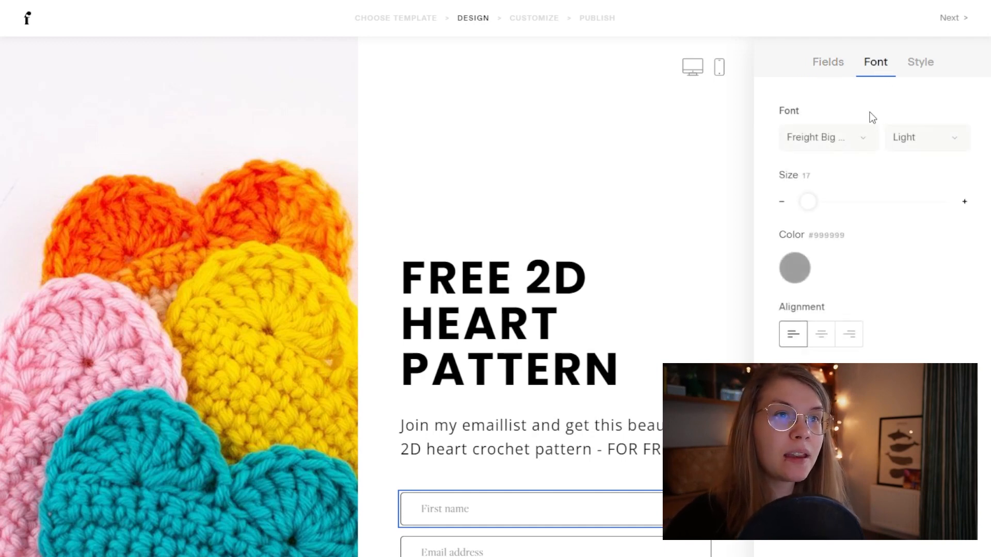
left_click(840, 145)
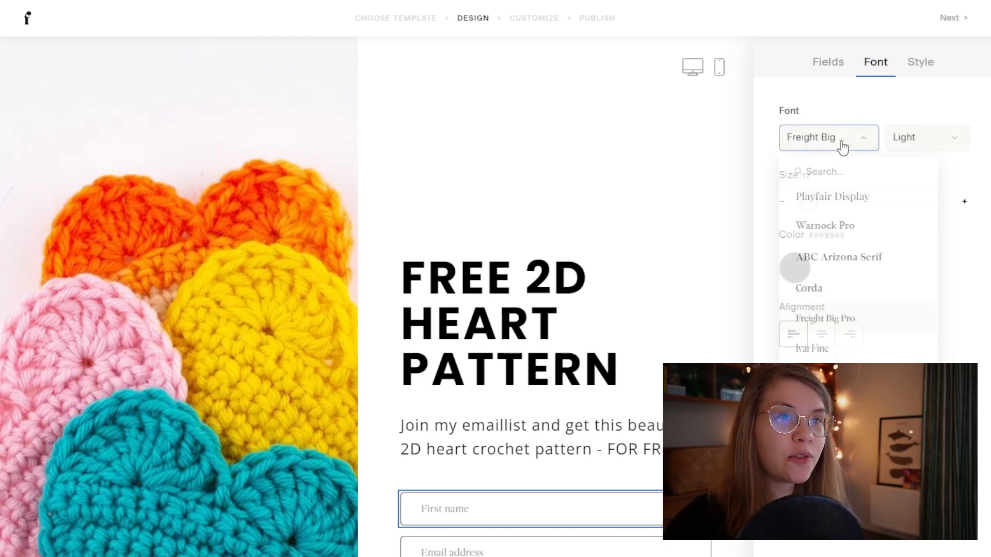
scroll(866, 333, "down", 3)
scroll(868, 330, "down", 10)
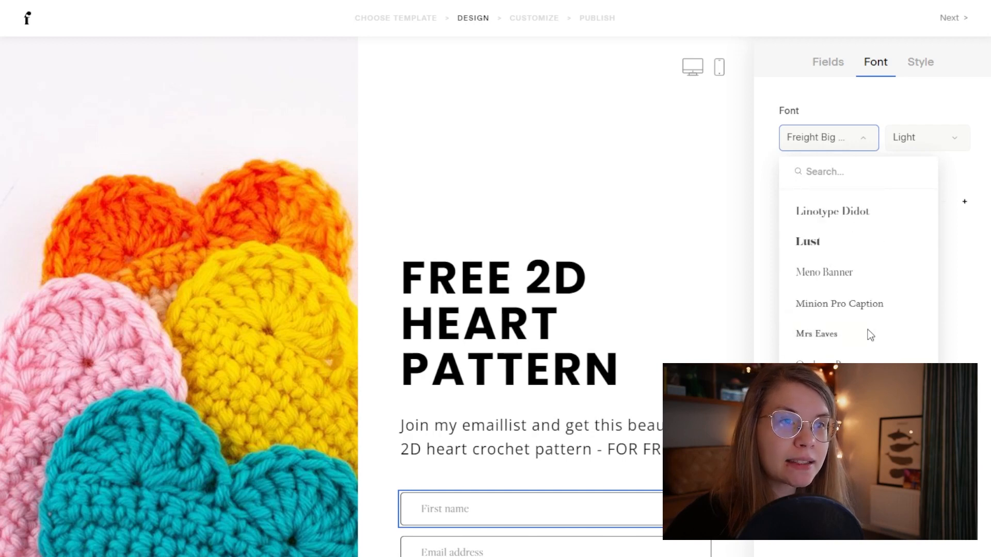
scroll(869, 330, "up", 10)
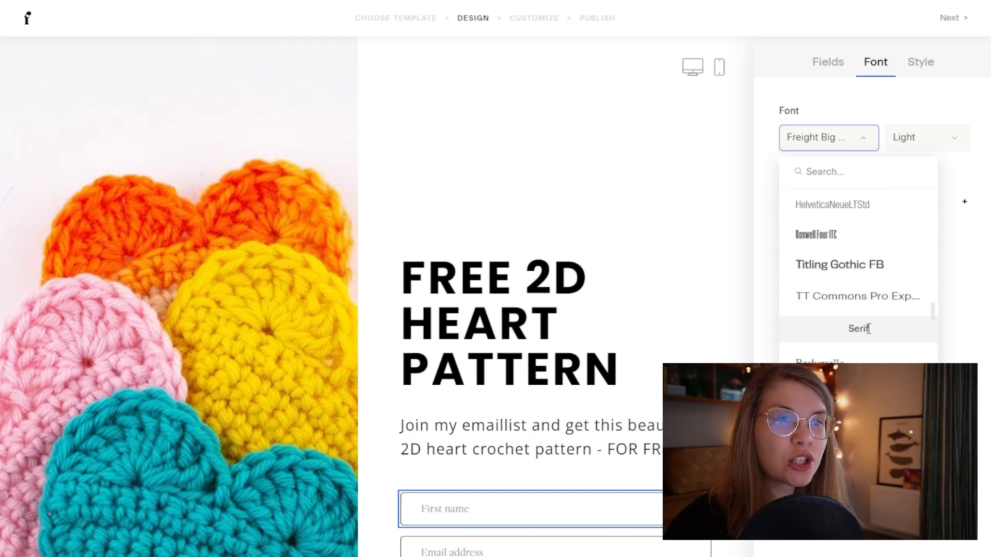
scroll(870, 334, "down", 2)
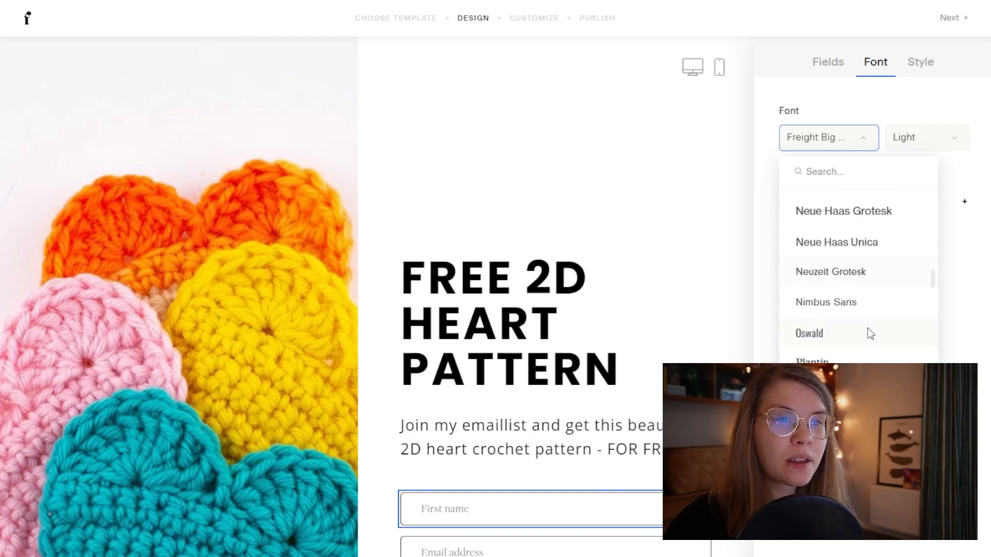
left_click(857, 392)
left_click(924, 138)
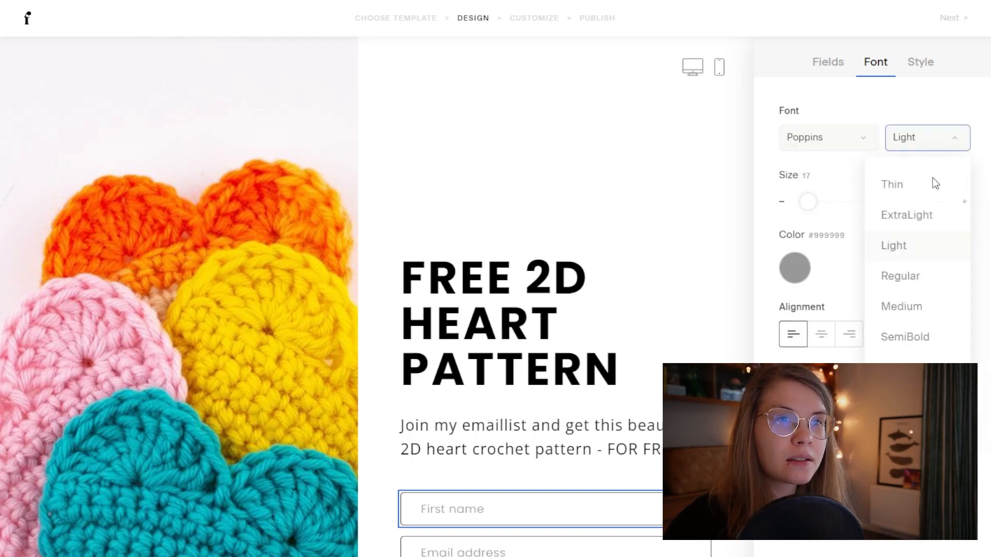
left_click(913, 342)
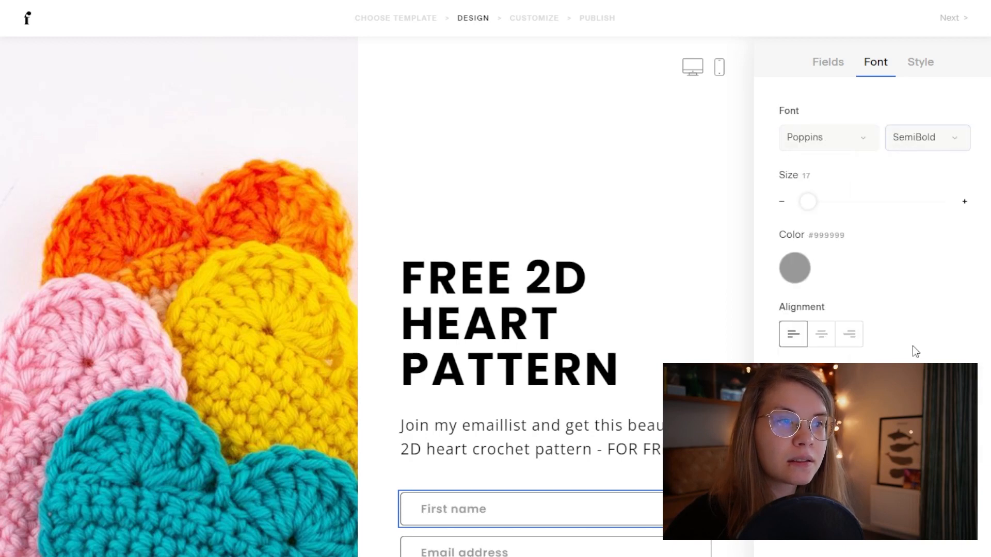
left_click(931, 138)
left_click(919, 281)
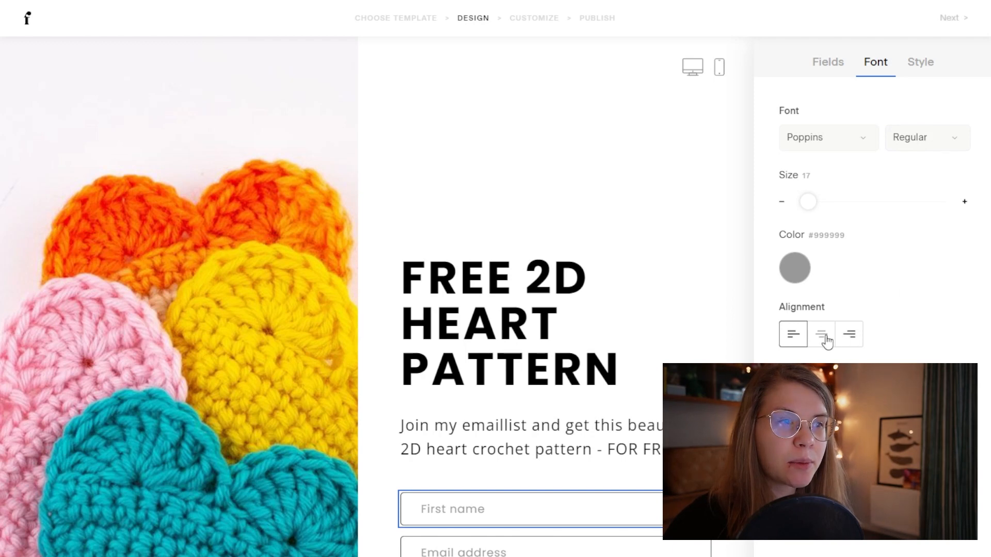
Step: Keep the field text colour grey #999999, then bring up the field Style settings
left_click(799, 270)
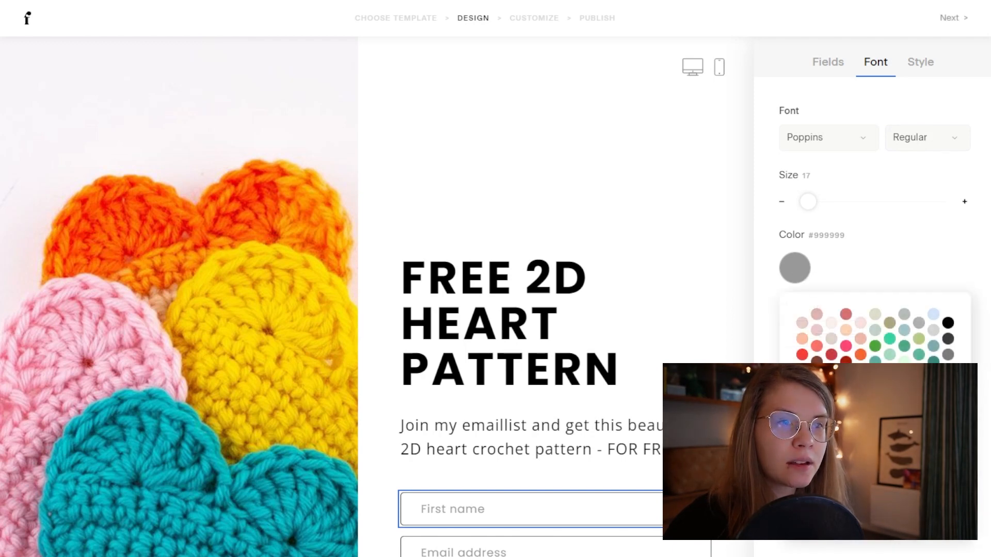
left_click(901, 273)
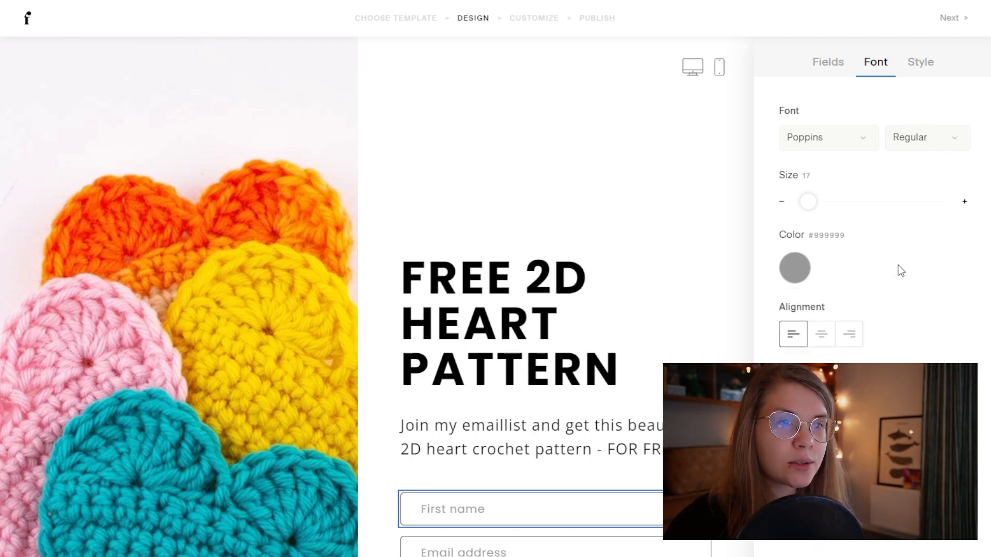
left_click(799, 269)
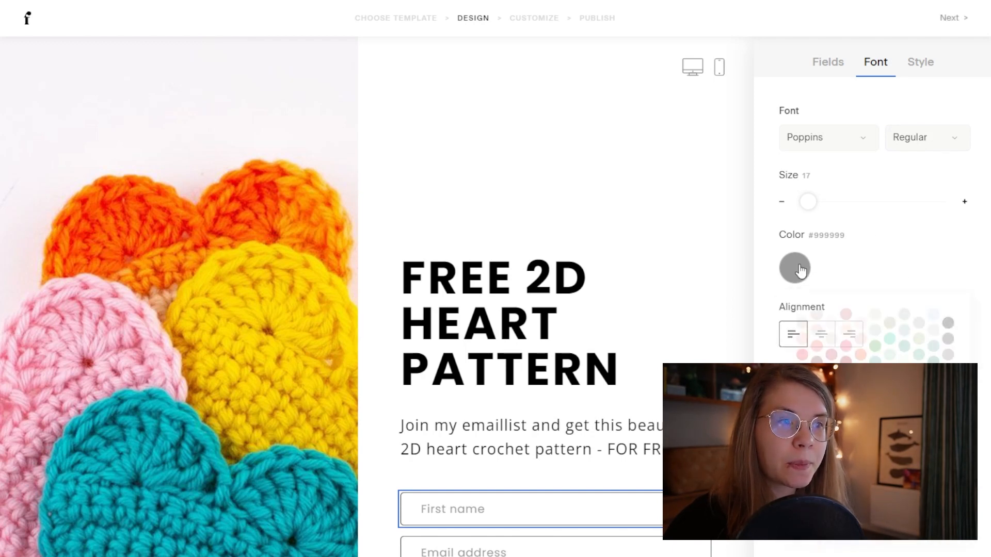
left_click(893, 250)
left_click(939, 72)
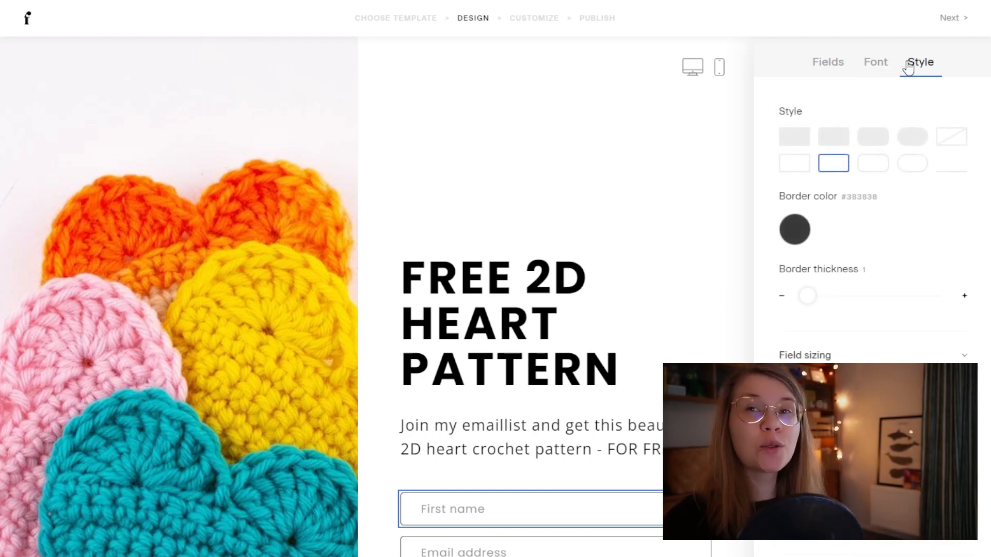
Step: Give the name and email fields the rounded pill style with pink borders
left_click(912, 137)
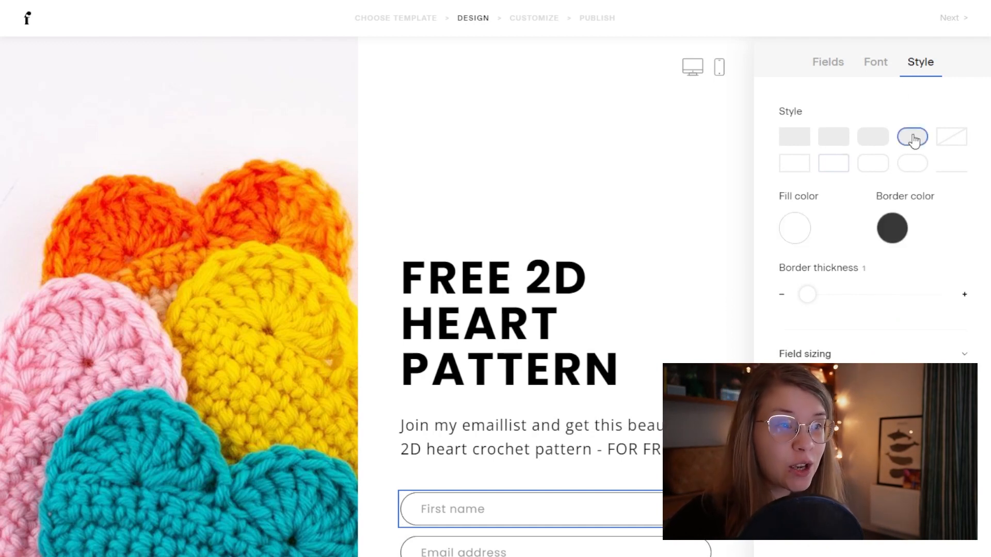
left_click(891, 231)
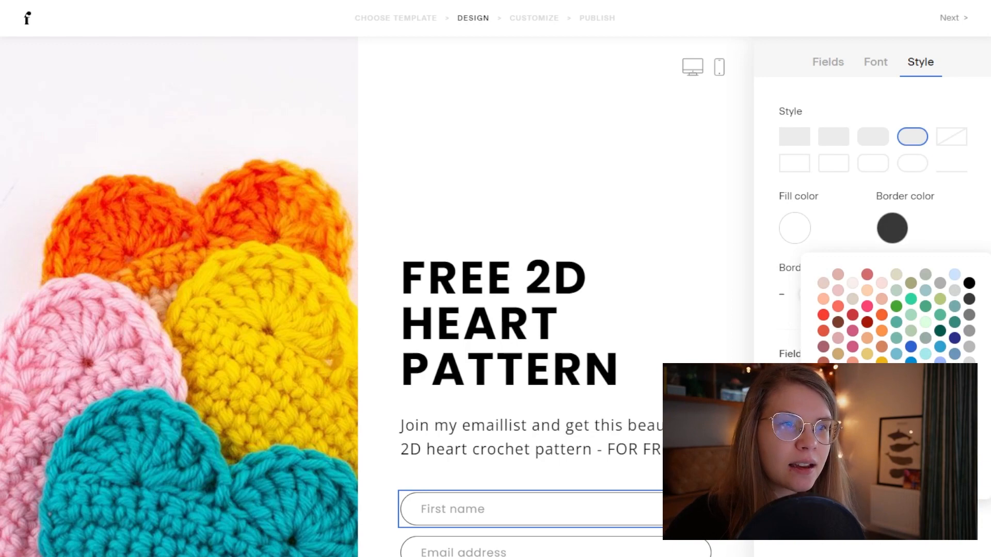
left_click(877, 378)
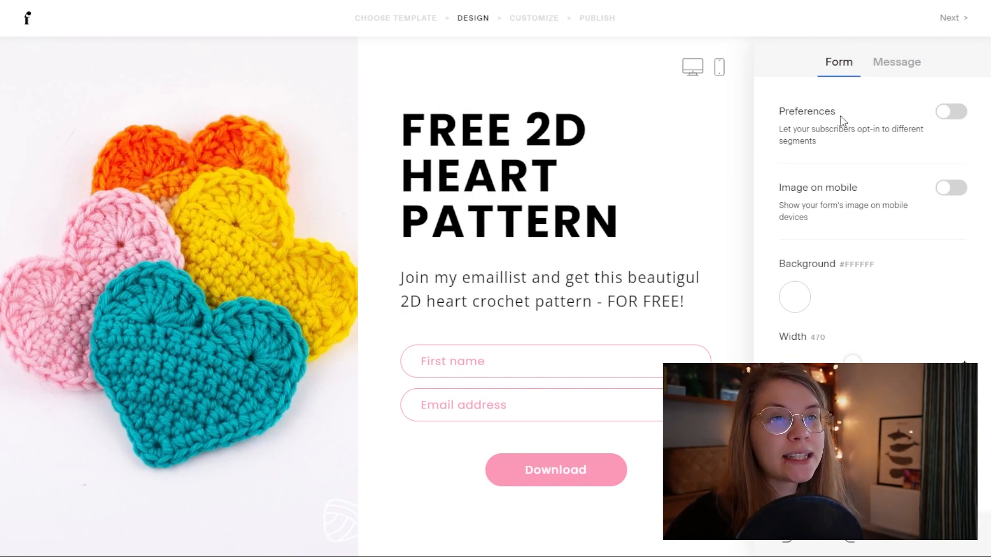
Step: Turn on Image on mobile and trial a light grey form background
left_click(943, 189)
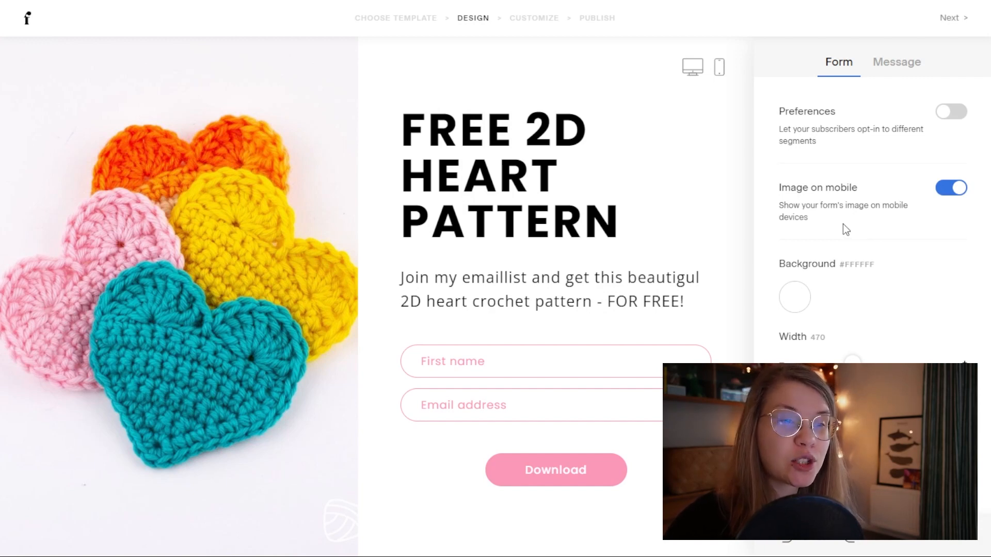
left_click(800, 309)
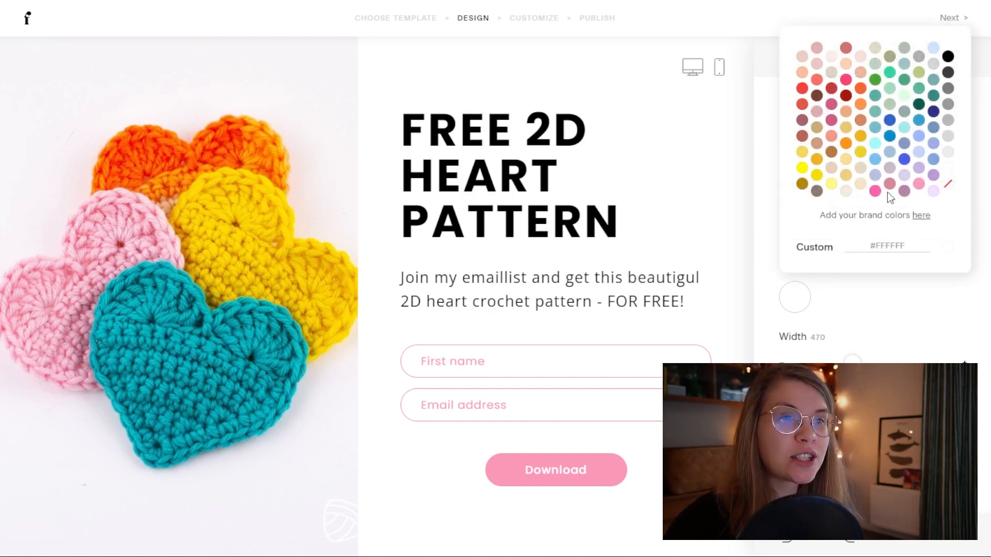
left_click(948, 151)
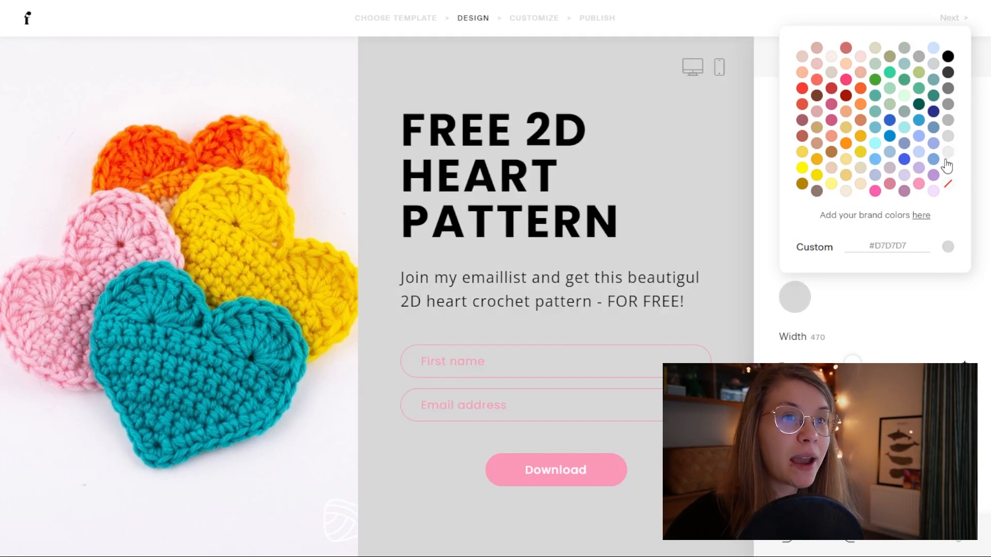
left_click(948, 185)
key("Escape")
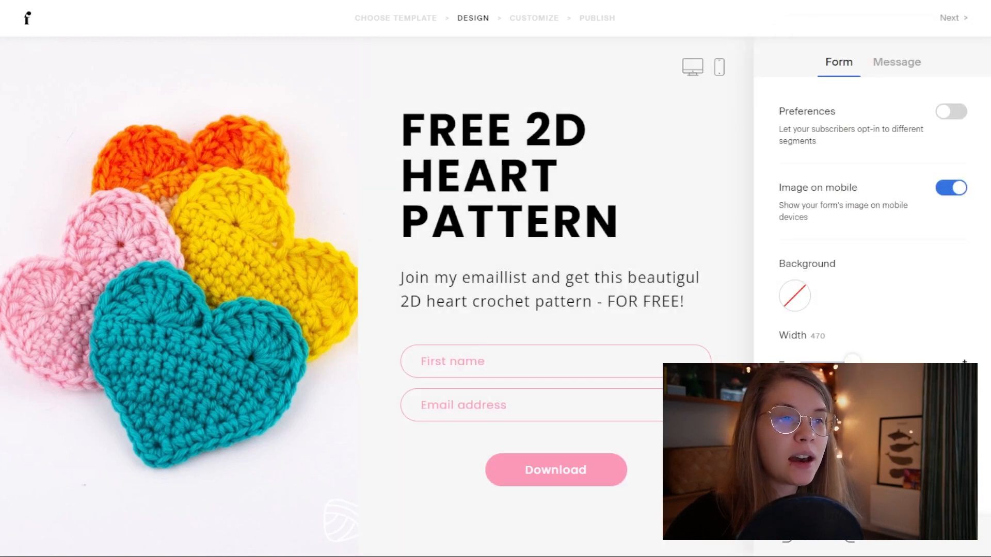
Step: Set the form background to white #FFFFFF and narrow the form width to 440
left_click(798, 297)
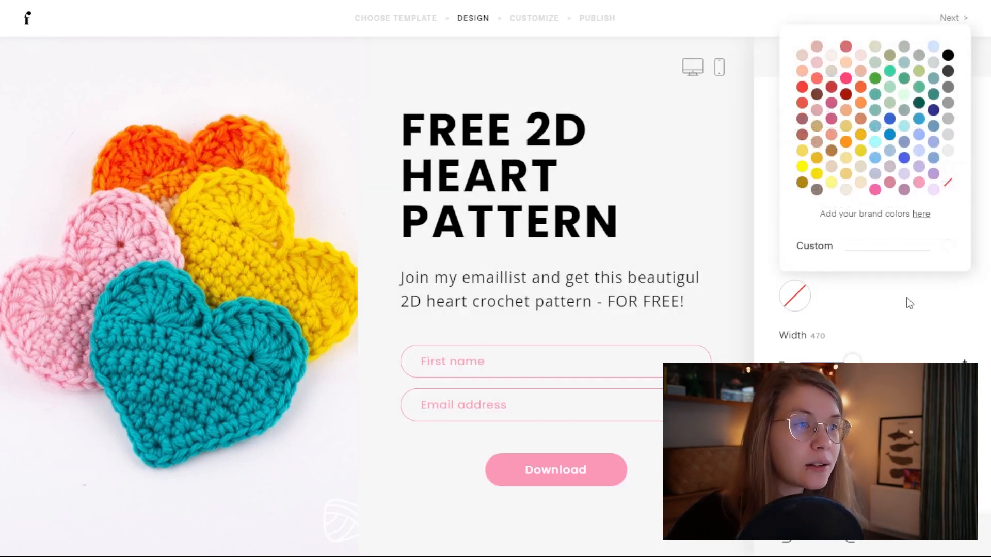
left_click(948, 168)
left_click(870, 368)
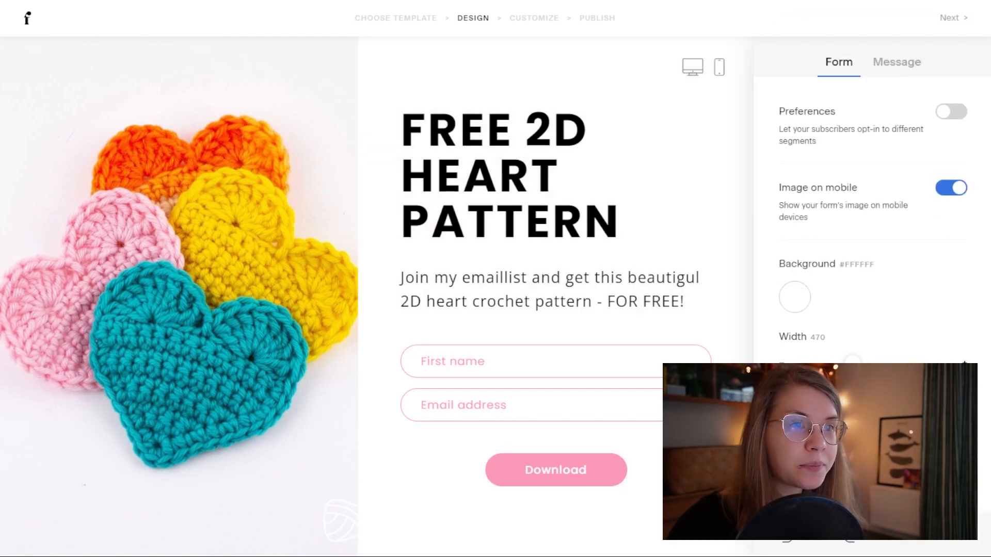
left_click_drag(857, 360, 832, 361)
left_click_drag(845, 359, 832, 359)
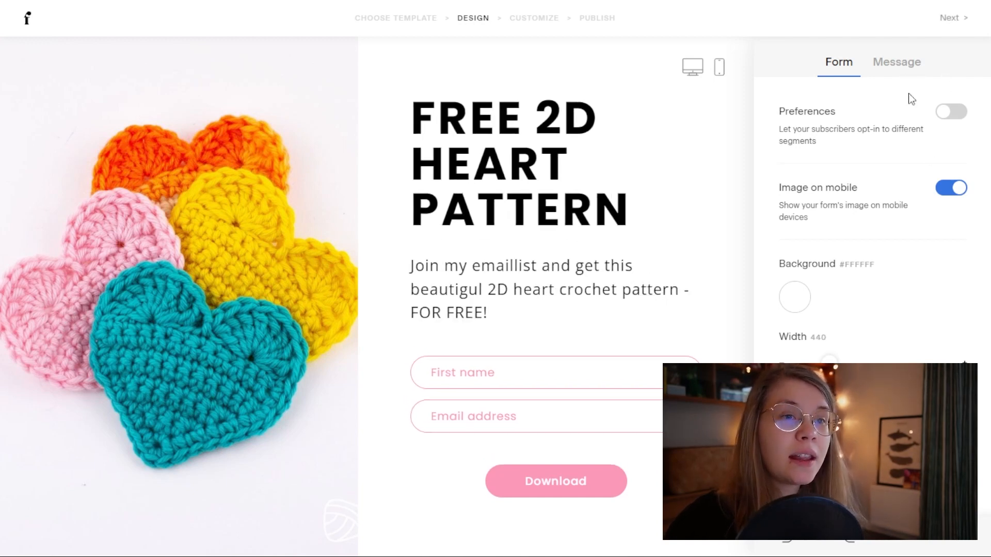
Step: Choose the Friendly success message: 'Thanks! Keep an eye on your inbox for updates.'
left_click(913, 71)
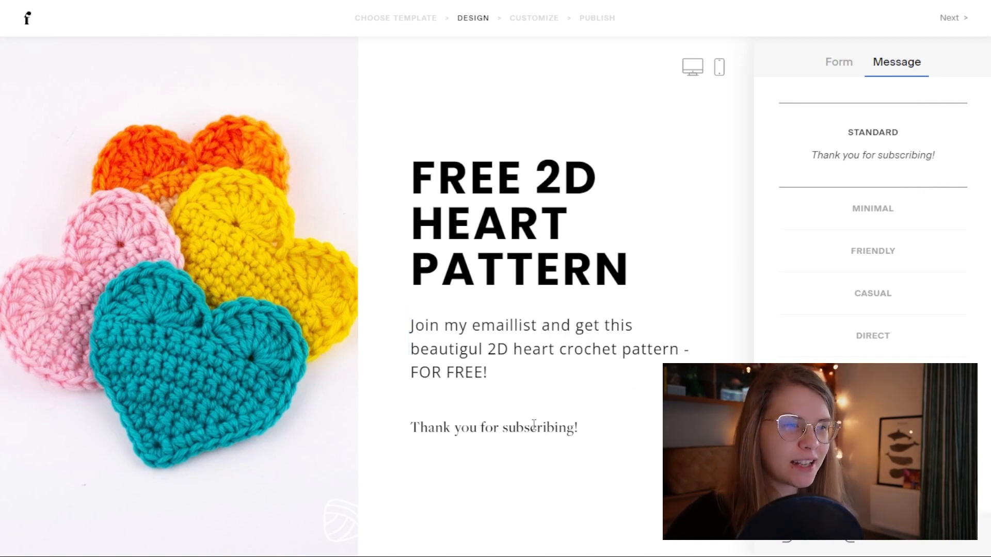
left_click_drag(412, 428, 593, 436)
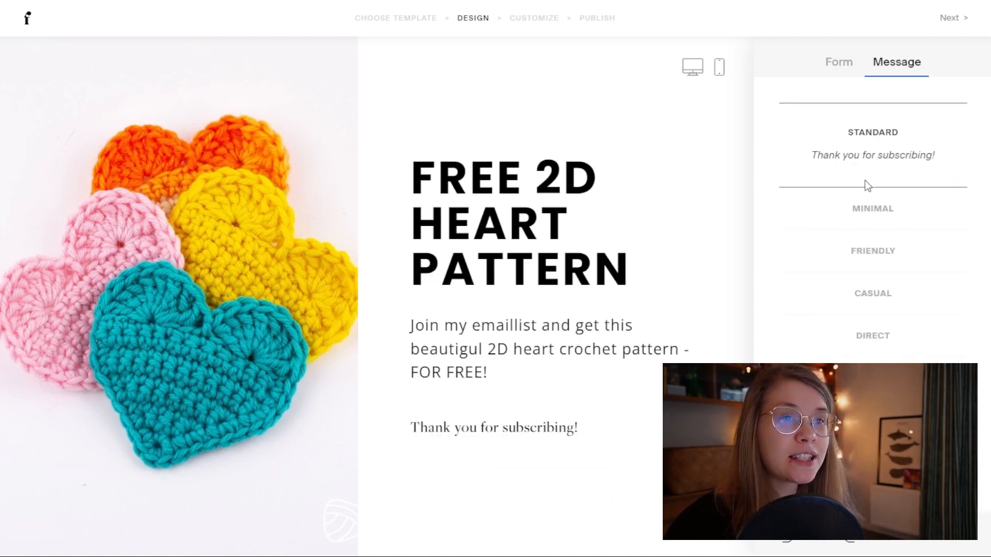
left_click(866, 215)
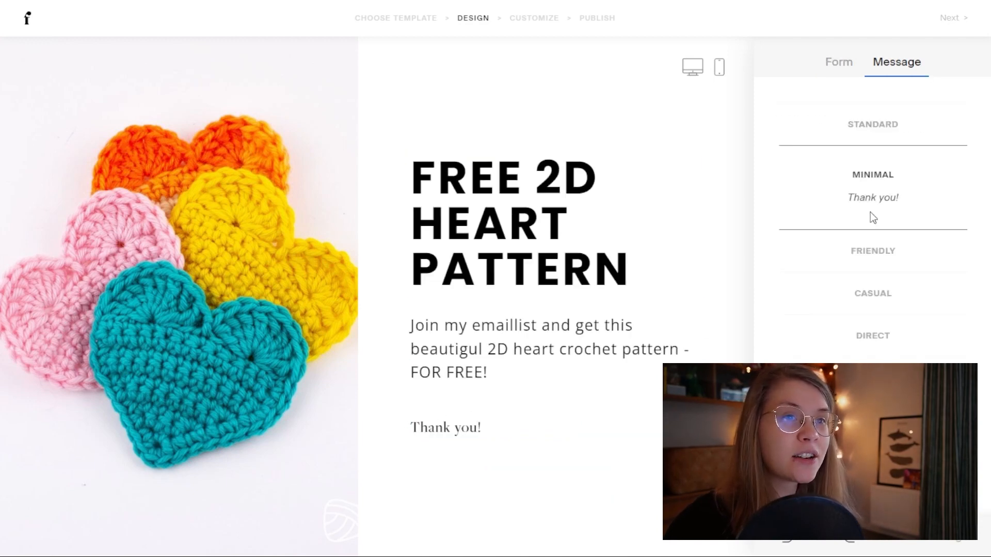
left_click(871, 258)
left_click(893, 330)
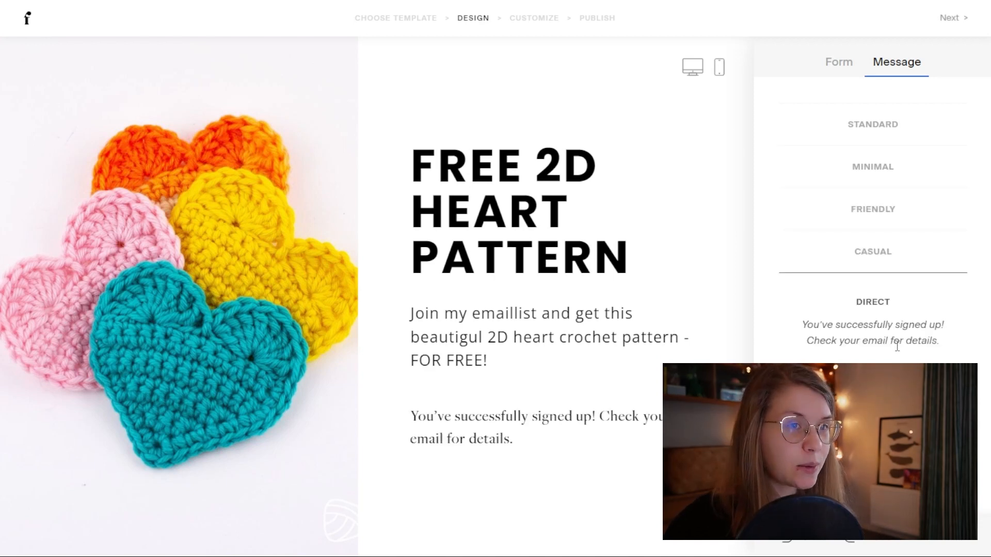
left_click(888, 211)
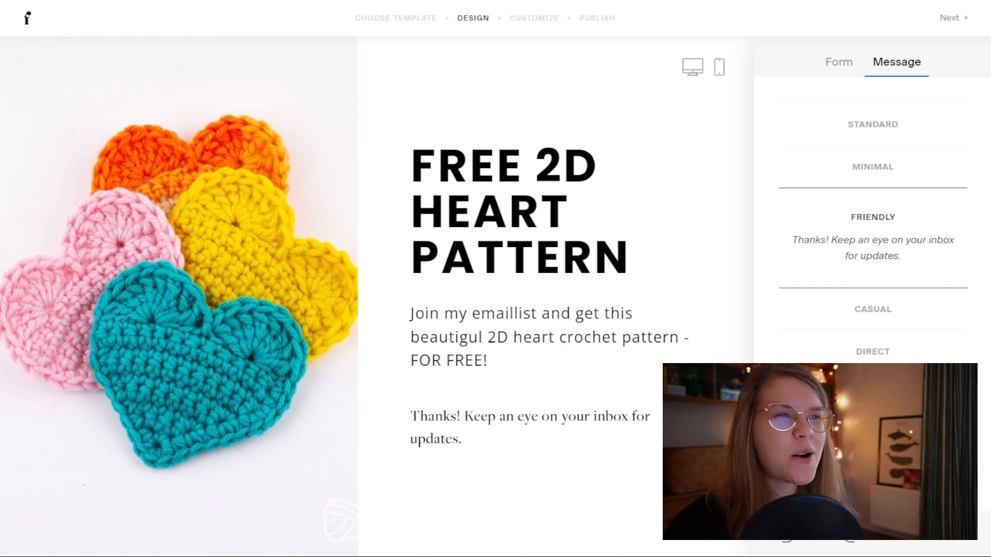
Step: Move on to Customize with double opt-in off and 'Do not notify me' selected
left_click(956, 20)
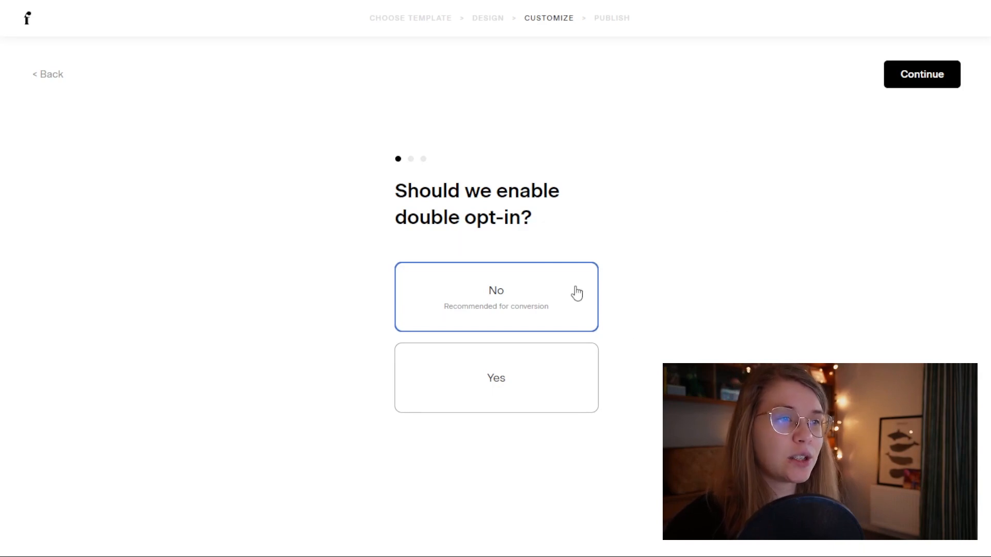
left_click(913, 83)
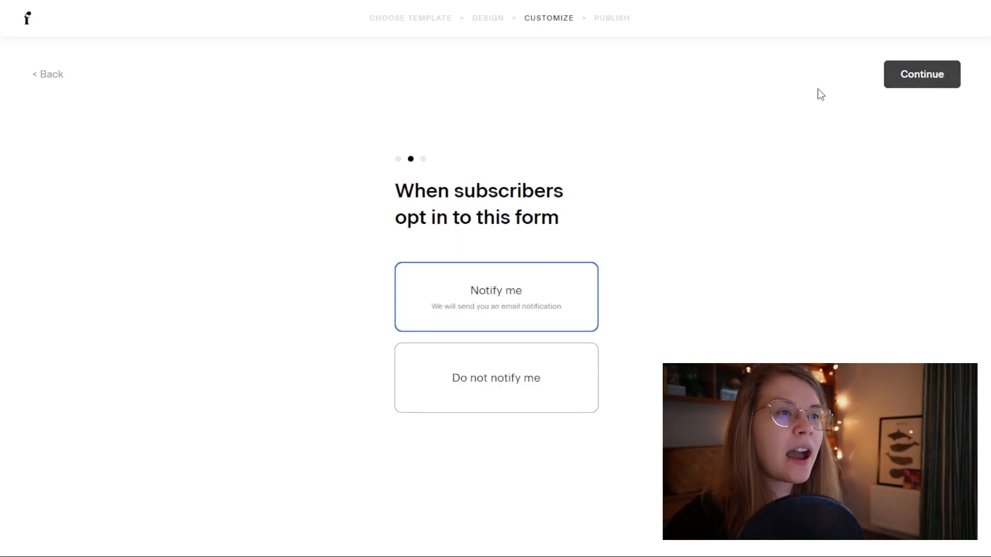
left_click(460, 376)
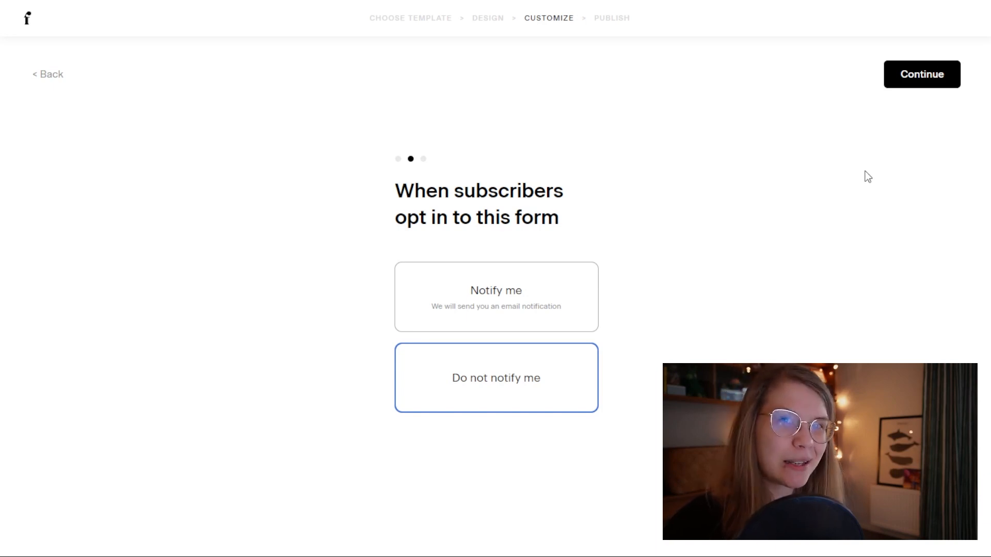
left_click(914, 87)
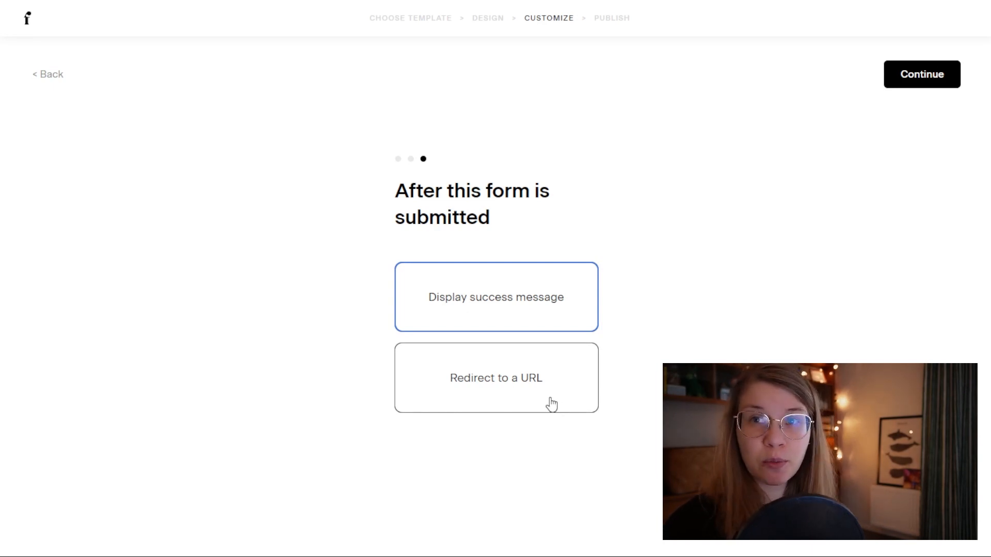
Step: Keep Display success message selected and publish the form
left_click(909, 87)
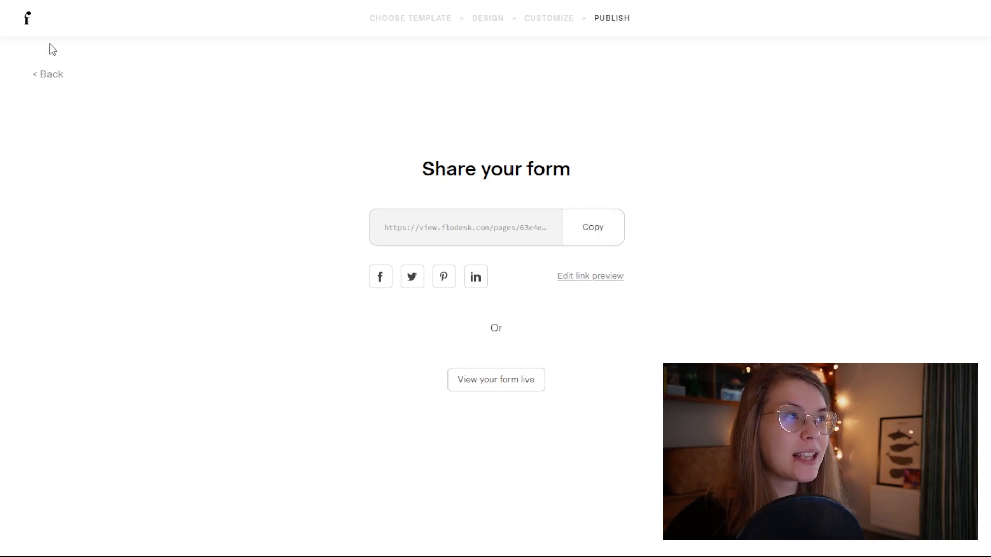
Step: Return to My forms and check the heart pattern form's opt-in stats and options menu
left_click(27, 23)
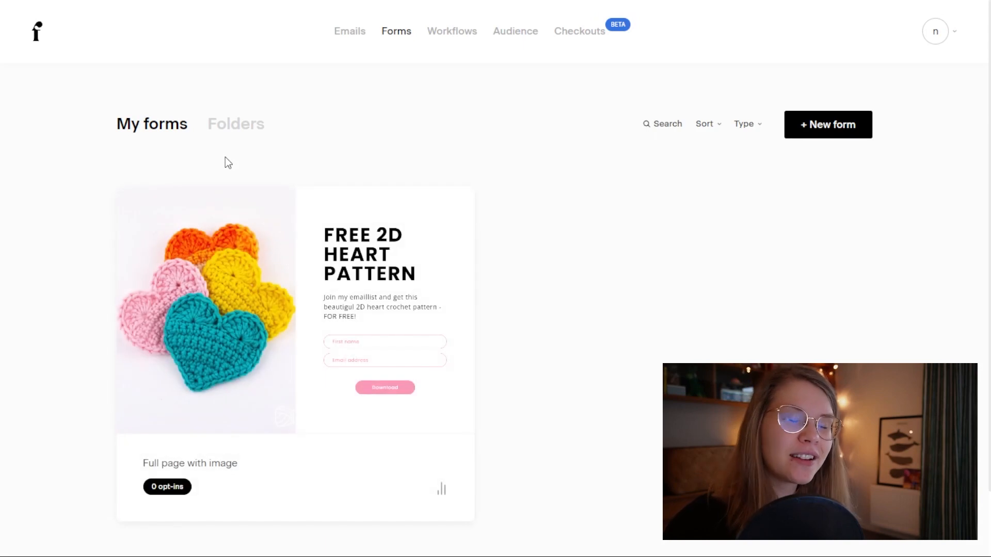
mouse_move(344, 474)
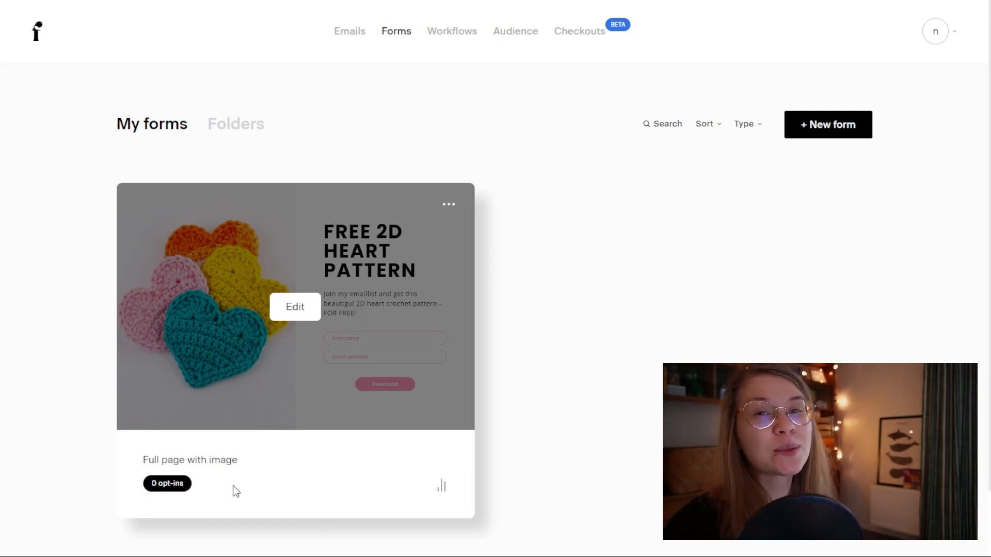
left_click(442, 488)
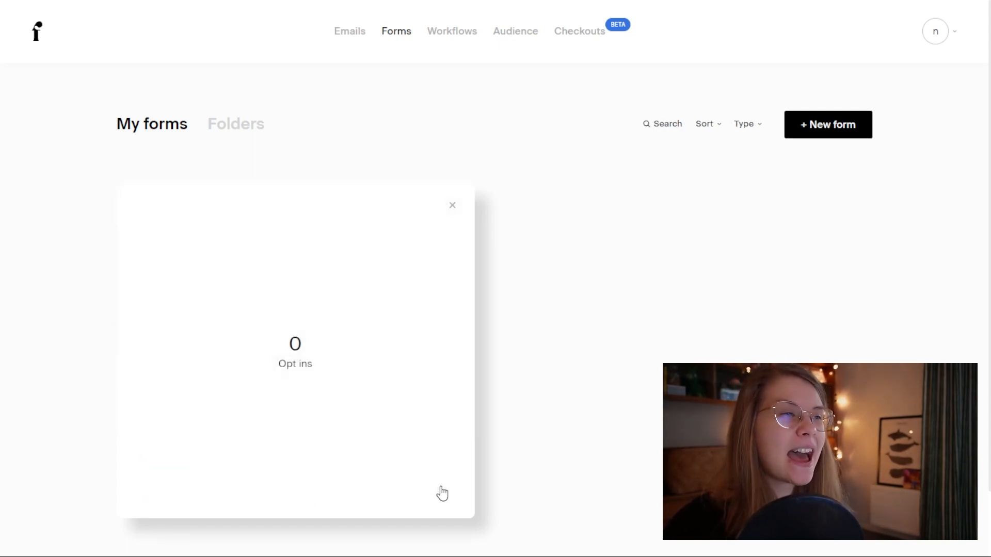
left_click(453, 209)
left_click(451, 206)
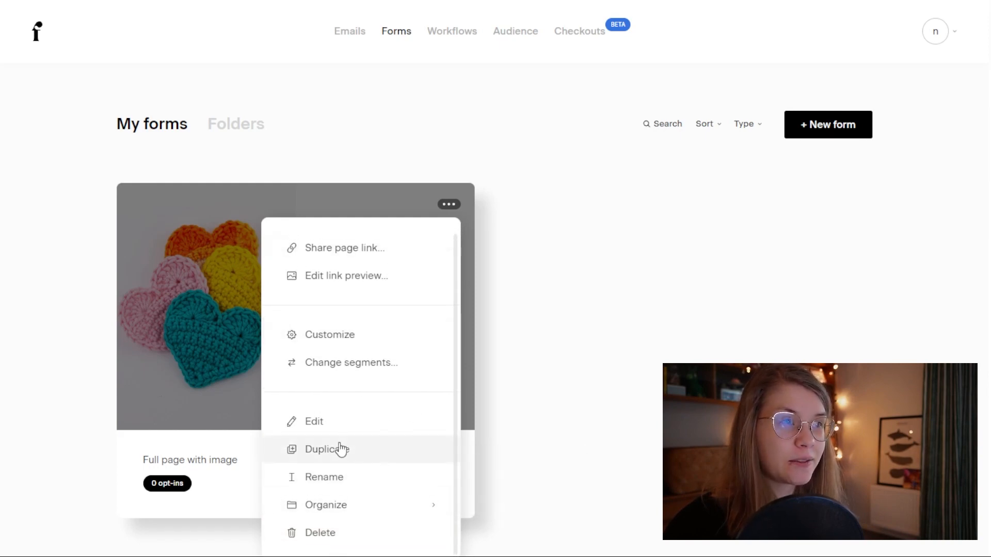
left_click(670, 287)
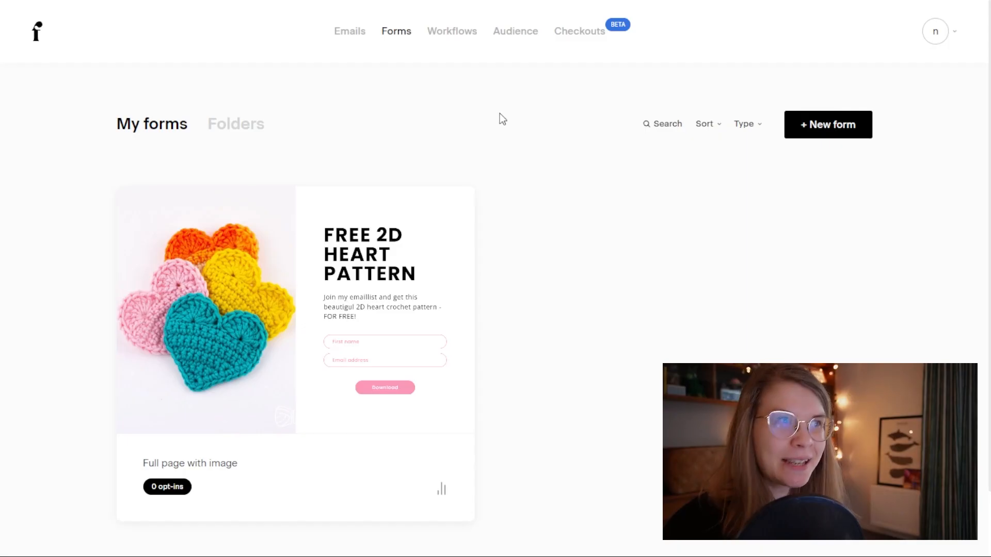
Step: Go to Emails and filter the templates to the Welcome category
left_click(347, 40)
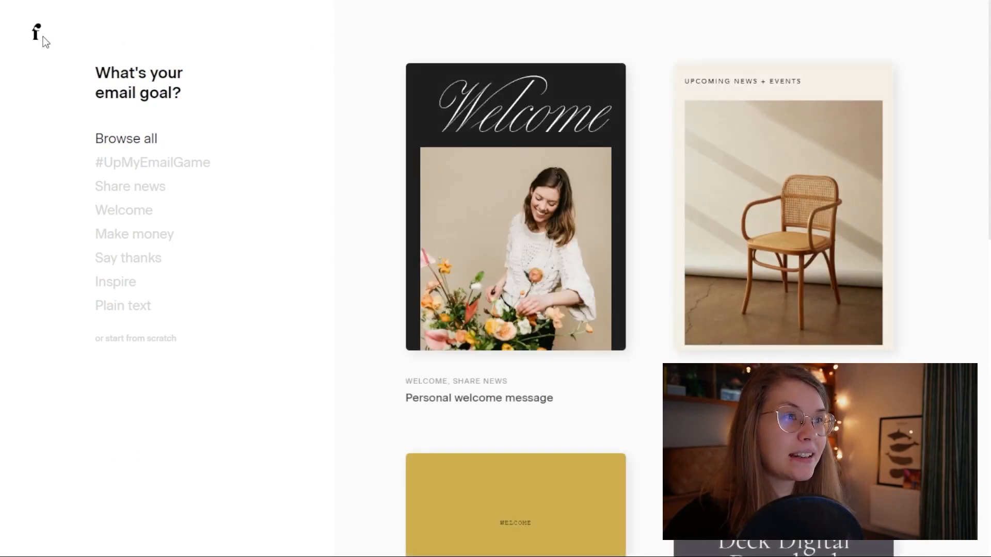
scroll(646, 230, "down", 8)
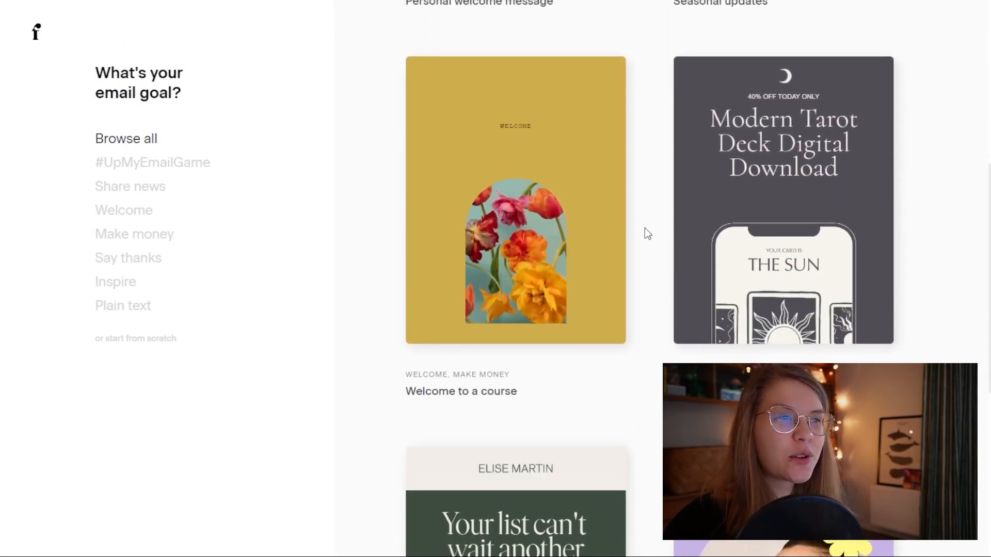
scroll(645, 228, "up", 8)
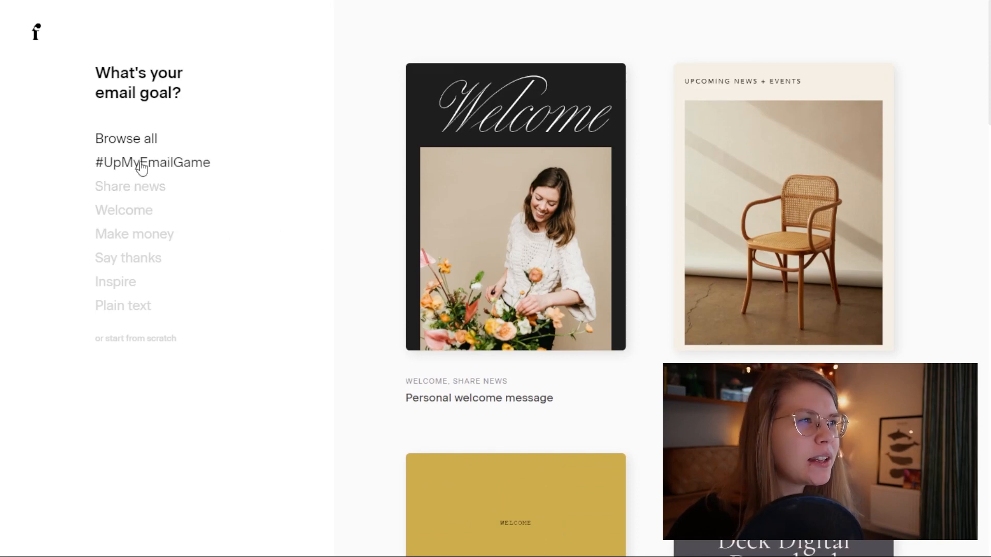
left_click(128, 262)
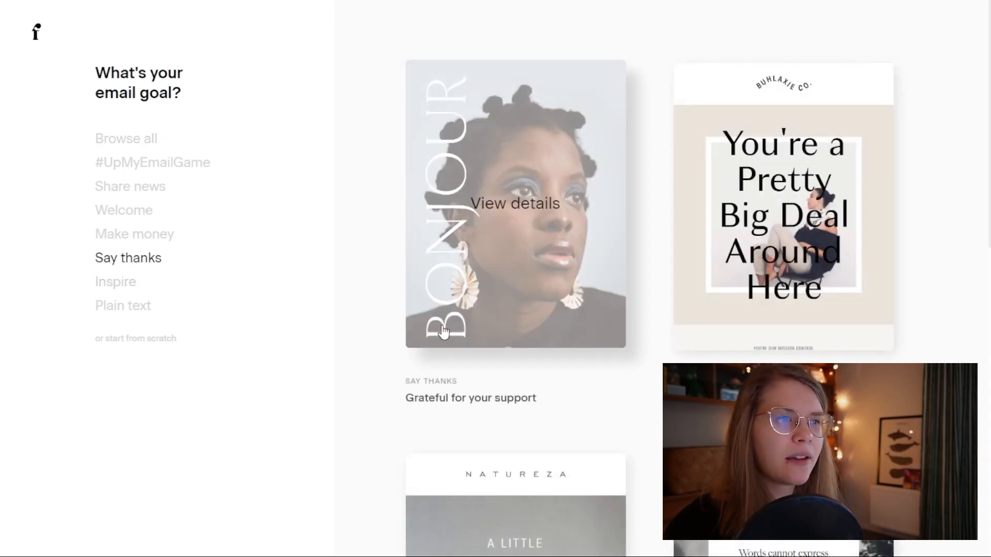
scroll(443, 332, "down", 8)
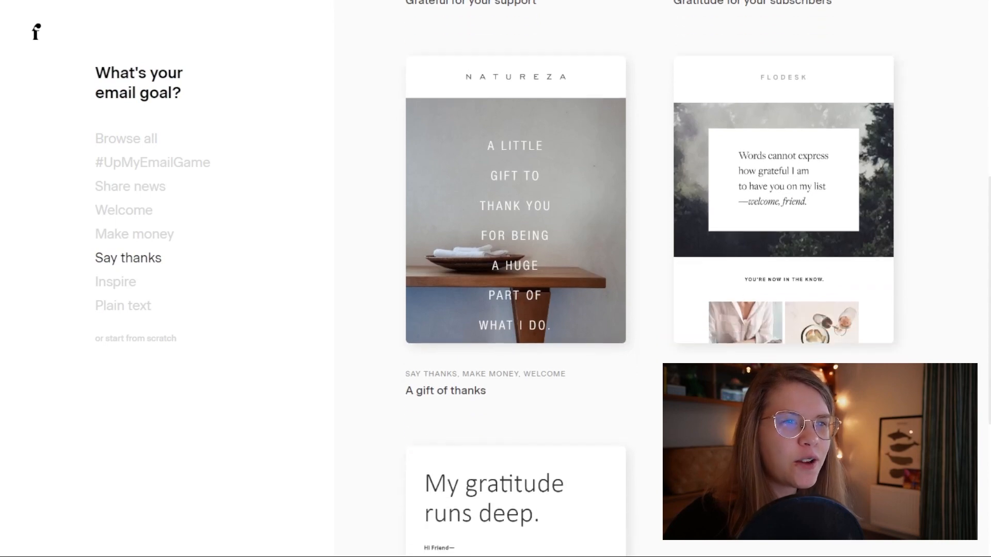
scroll(255, 264, "down", 5)
scroll(255, 263, "up", 5)
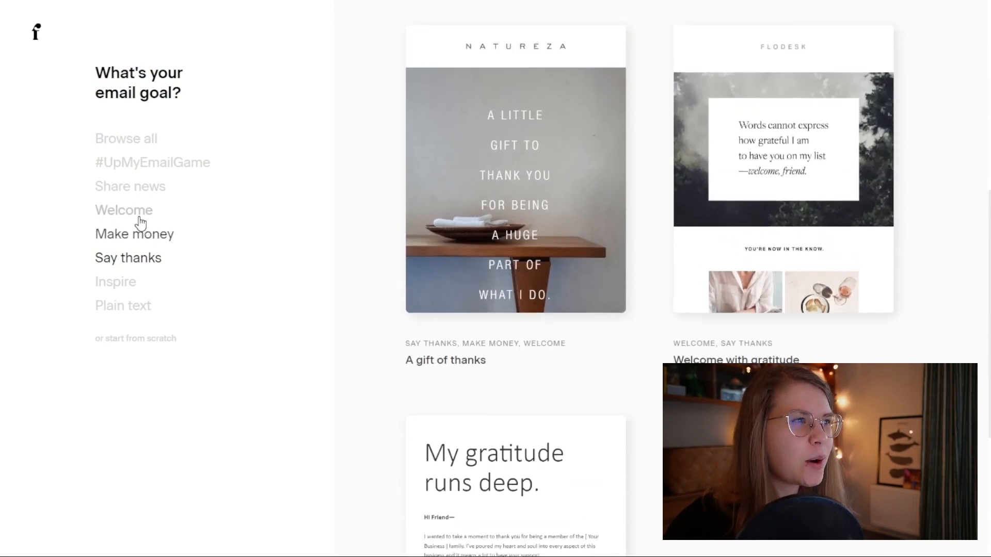
left_click(135, 211)
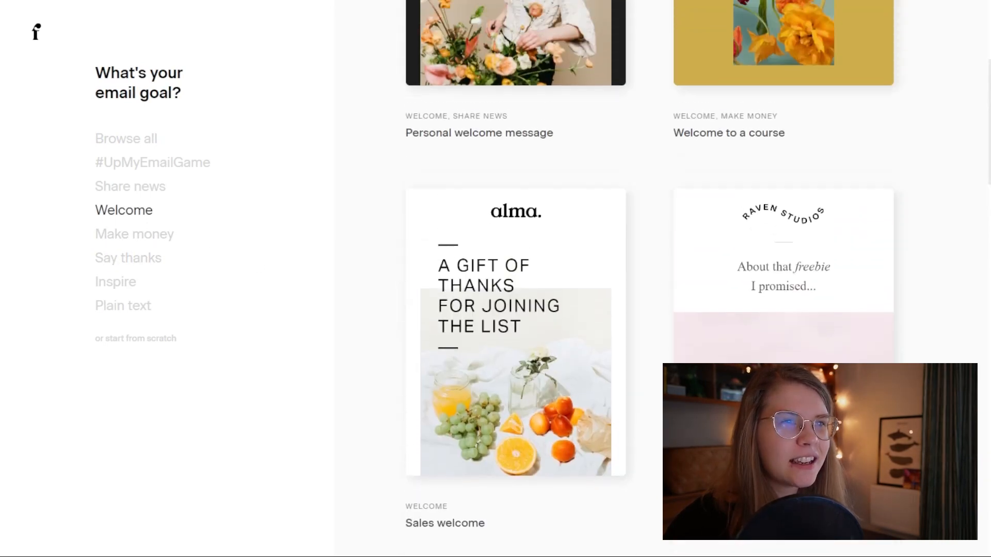
Step: Customize the 'About that freebie' template and dismiss the builder tip
left_click(784, 330)
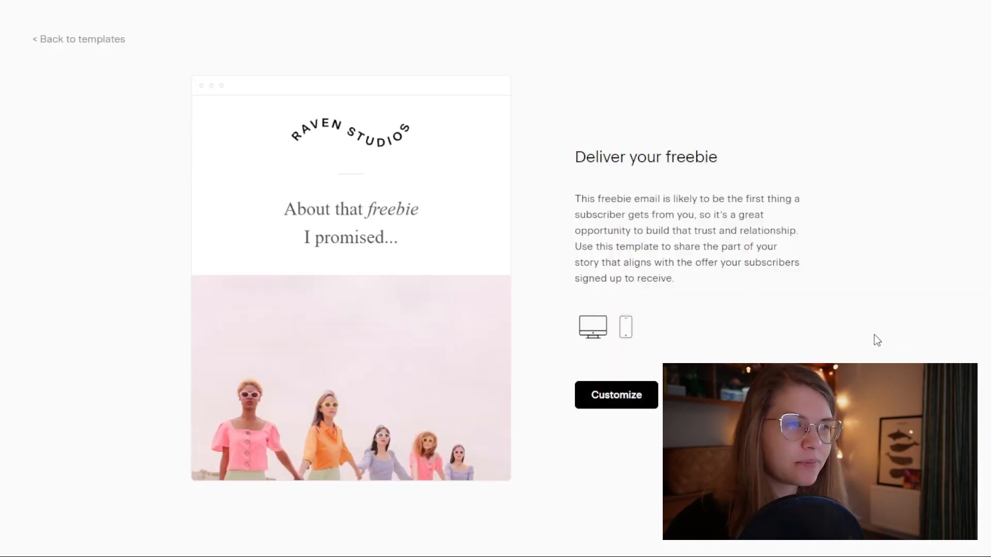
left_click(613, 406)
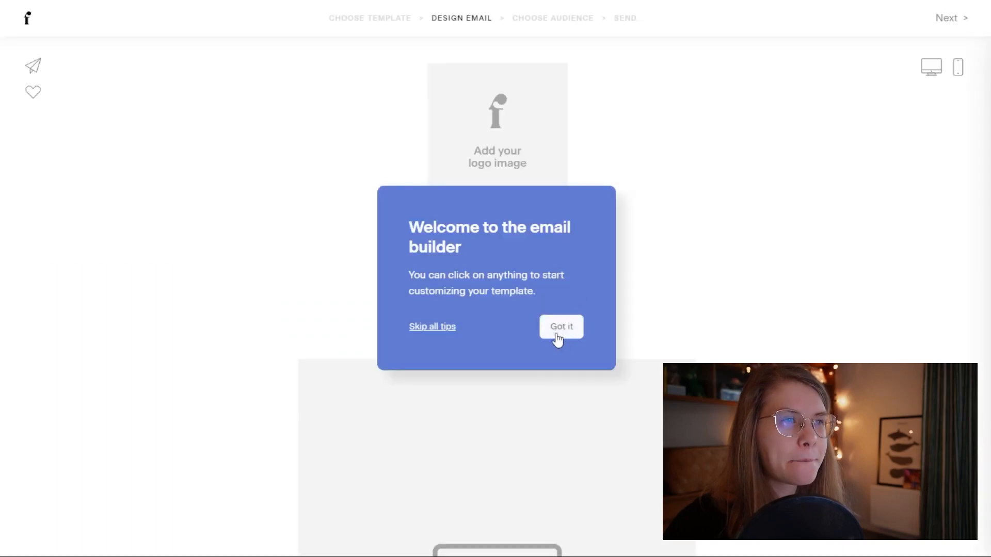
left_click(556, 330)
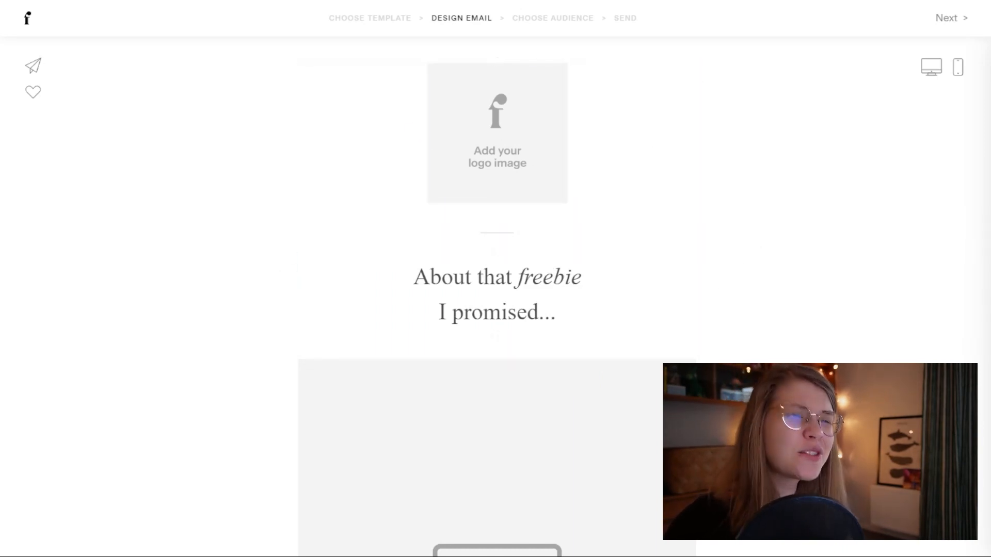
Step: Delete the logo placeholder block at the top of the email
scroll(724, 274, "down", 12)
scroll(497, 279, "up", 14)
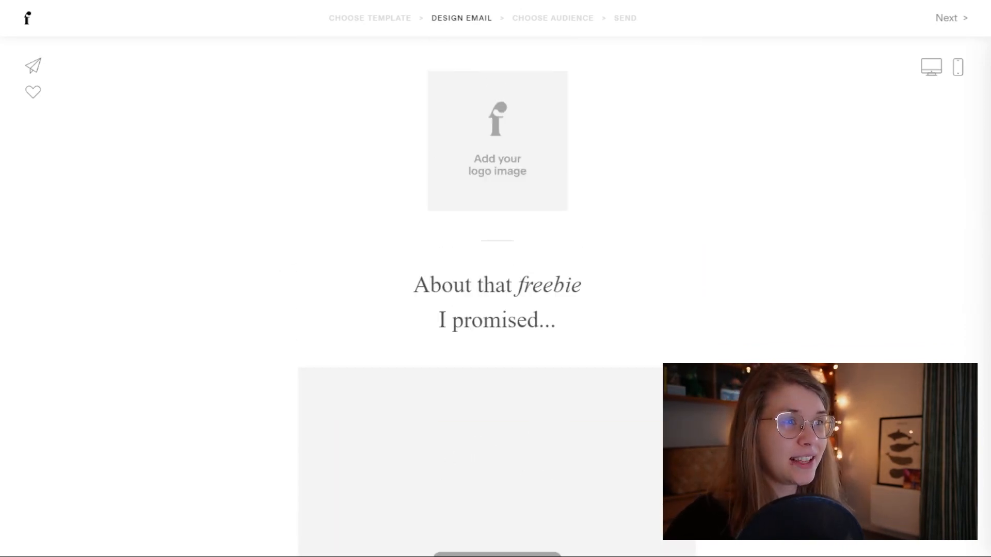
left_click(549, 165)
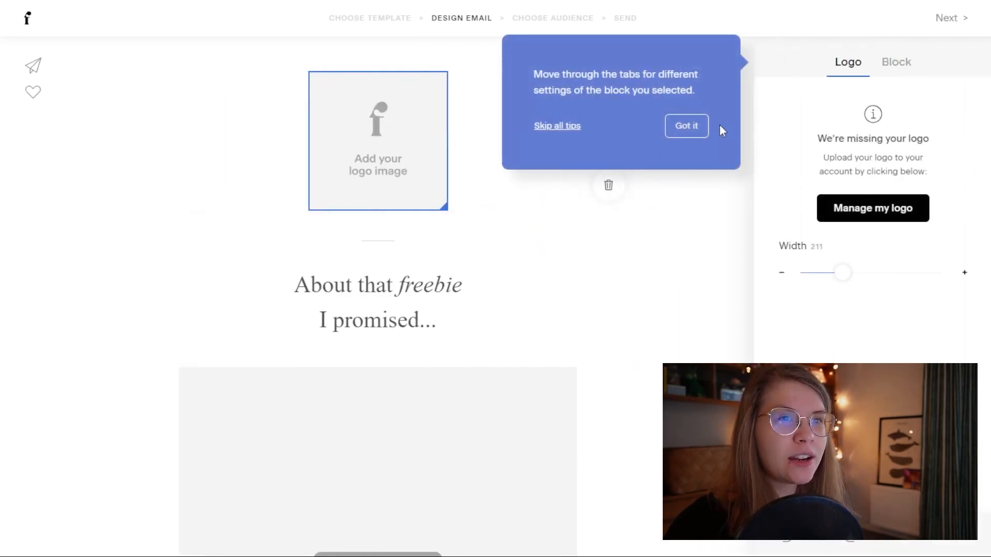
left_click(691, 126)
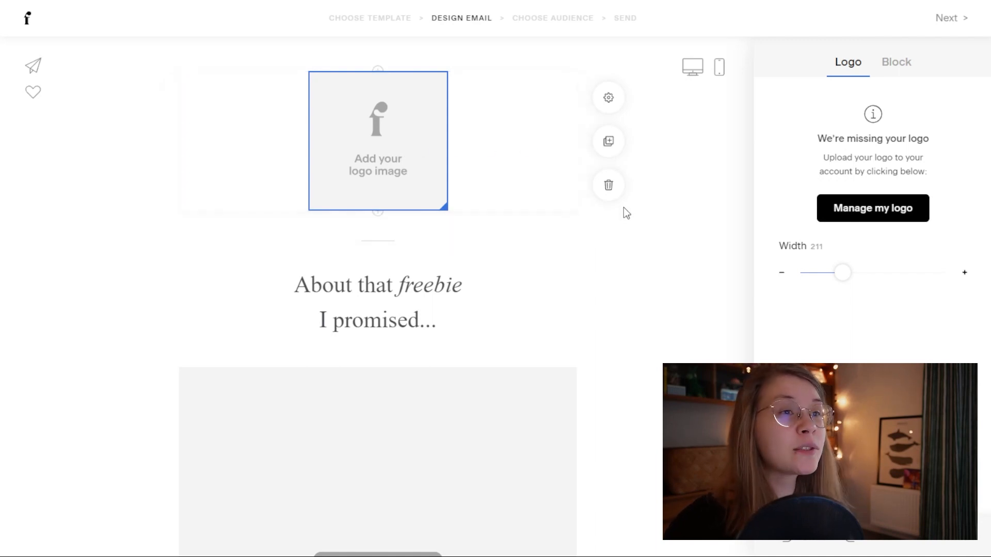
left_click(609, 186)
Step: Delete the divider line and the two spacers above the heading
left_click(485, 102)
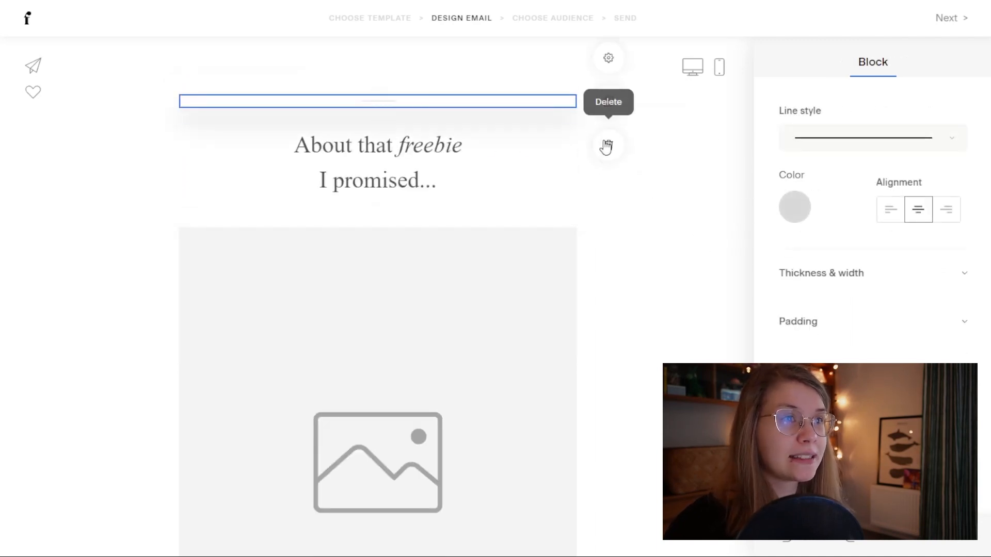
left_click(608, 146)
left_click(537, 103)
left_click(608, 140)
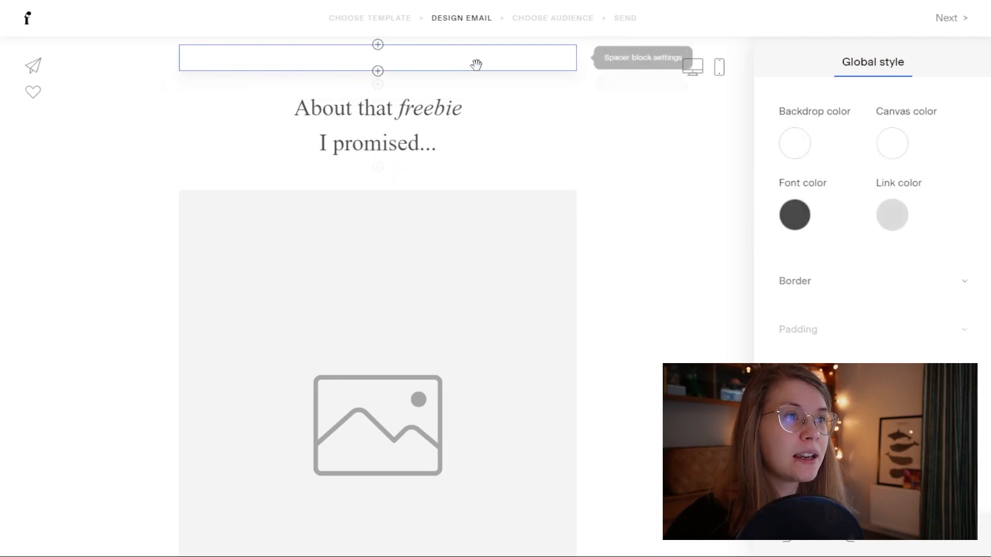
left_click(475, 64)
left_click(608, 138)
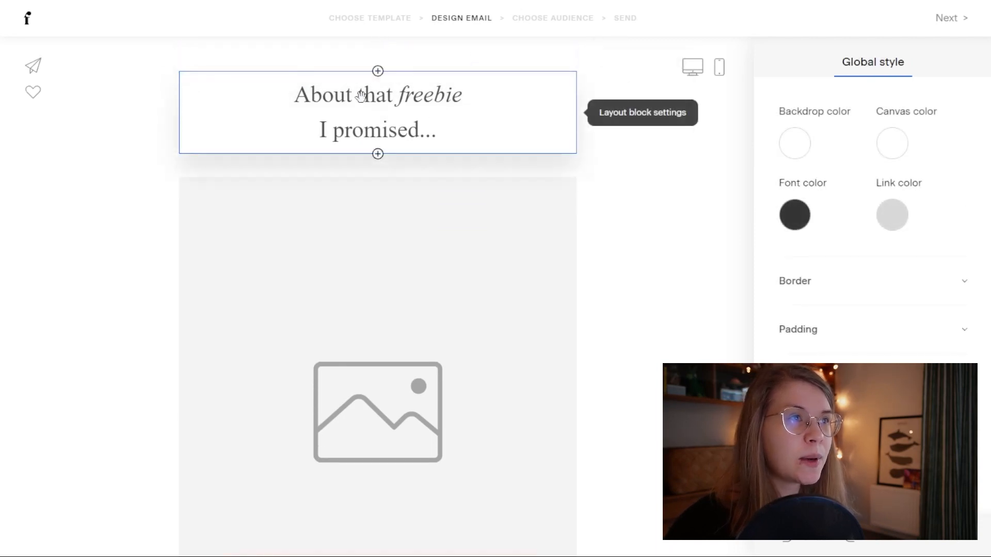
Step: Switch the two-line heading's font from Didot to Poppins, keeping size 35
left_click(455, 132)
left_click_drag(455, 131, 284, 96)
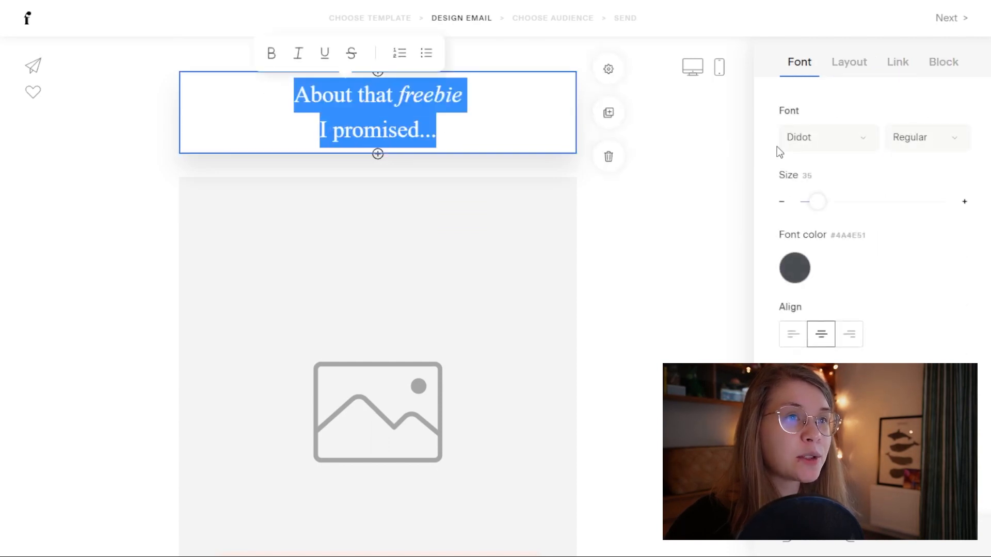
left_click(829, 137)
scroll(883, 314, "up", 15)
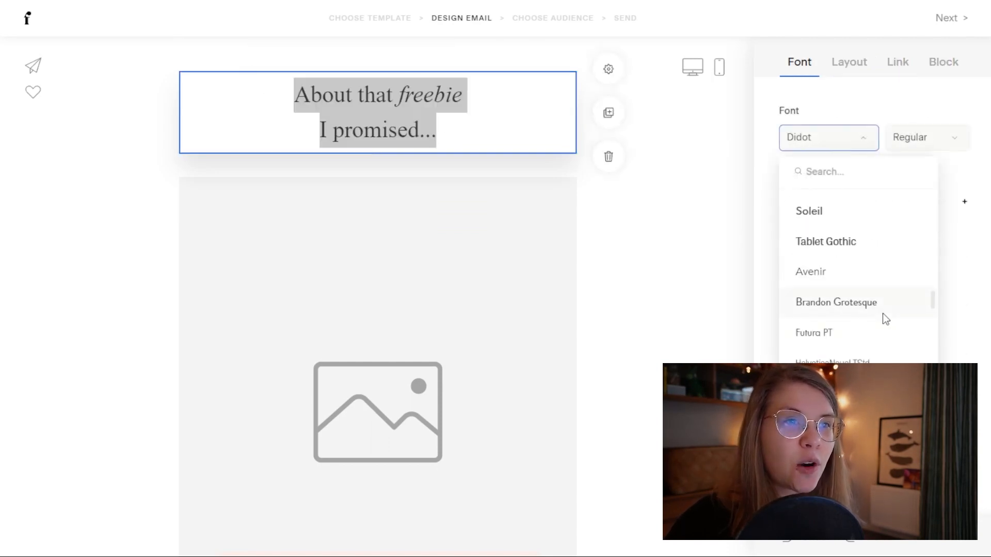
left_click(830, 289)
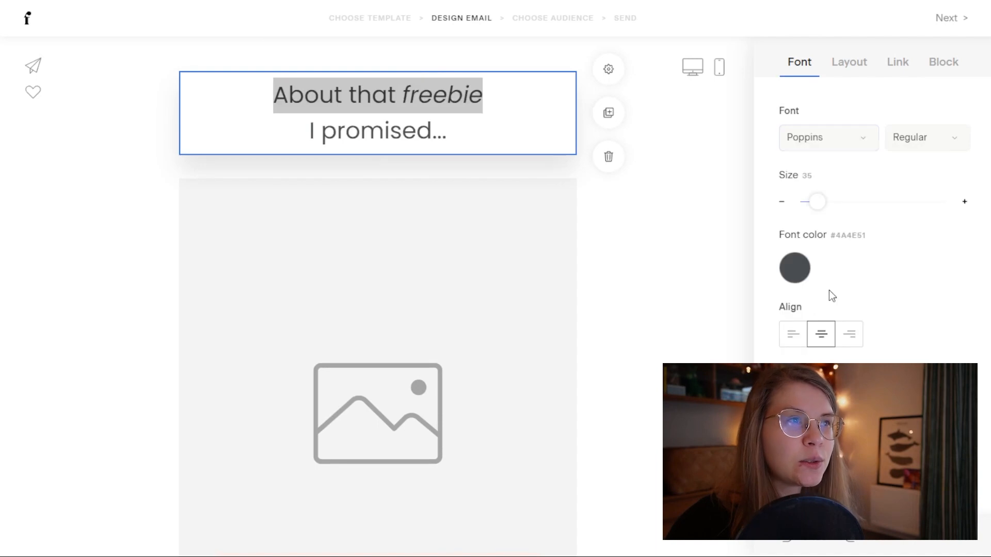
left_click(464, 136)
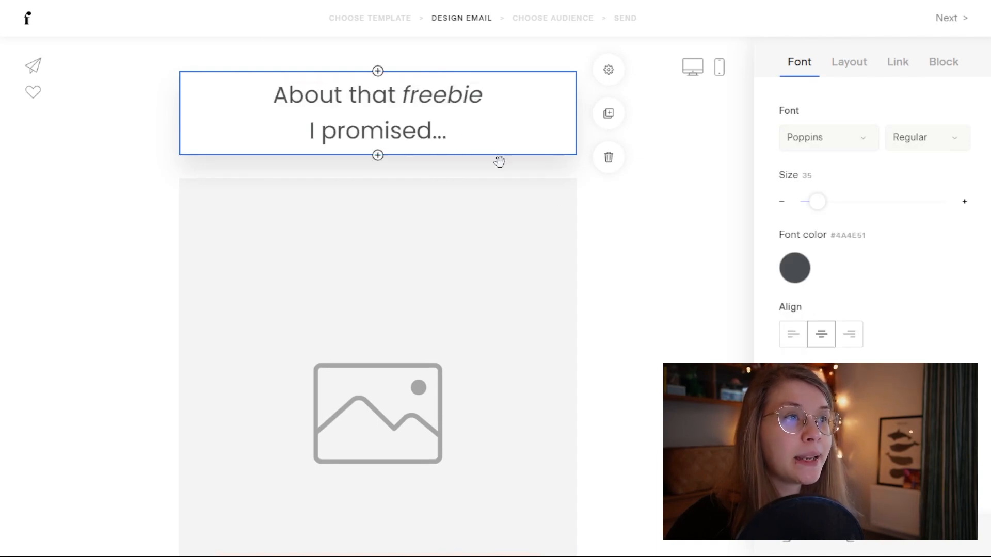
scroll(677, 294, "down", 3)
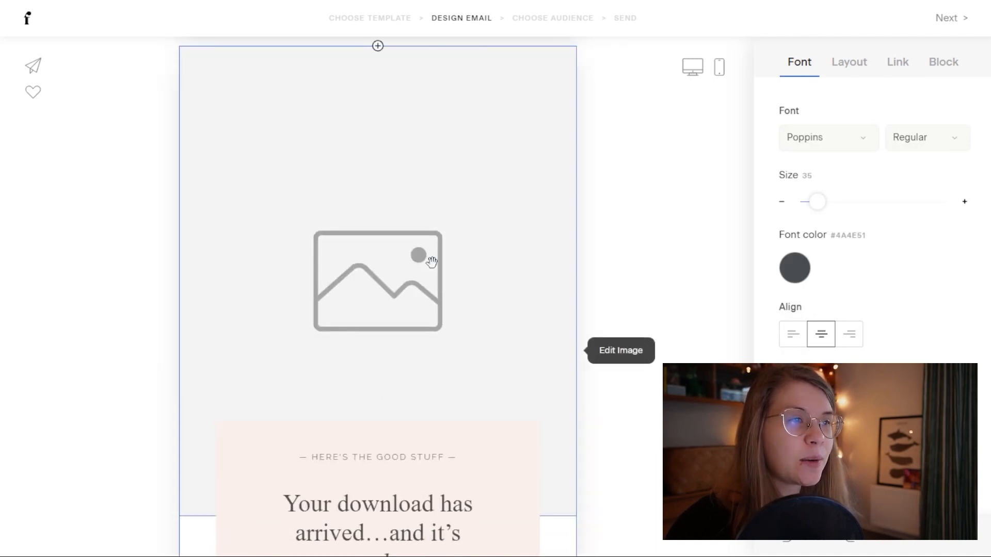
Step: Replace the placeholder image under the heading with an uploaded photo of colourful crocheted hearts
left_click(431, 262)
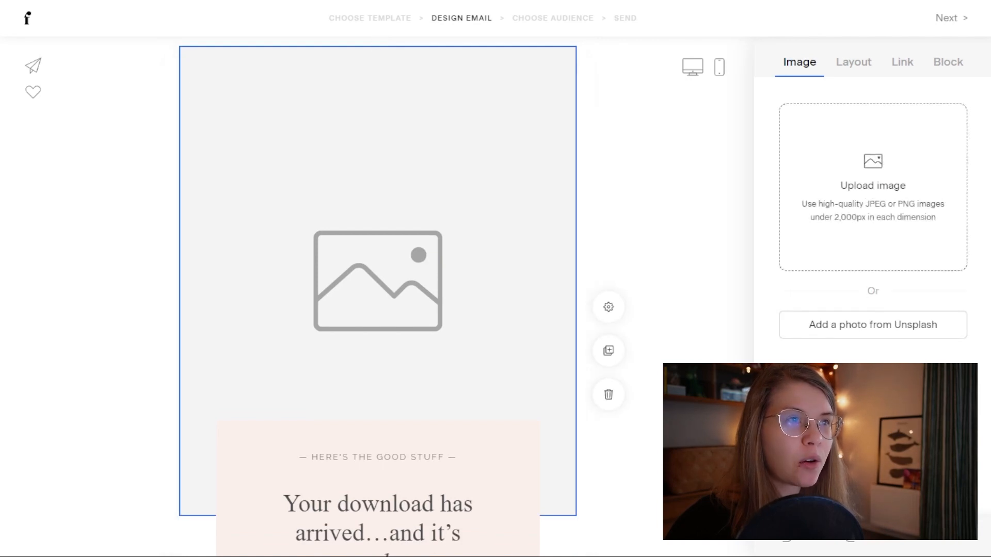
left_click(571, 422)
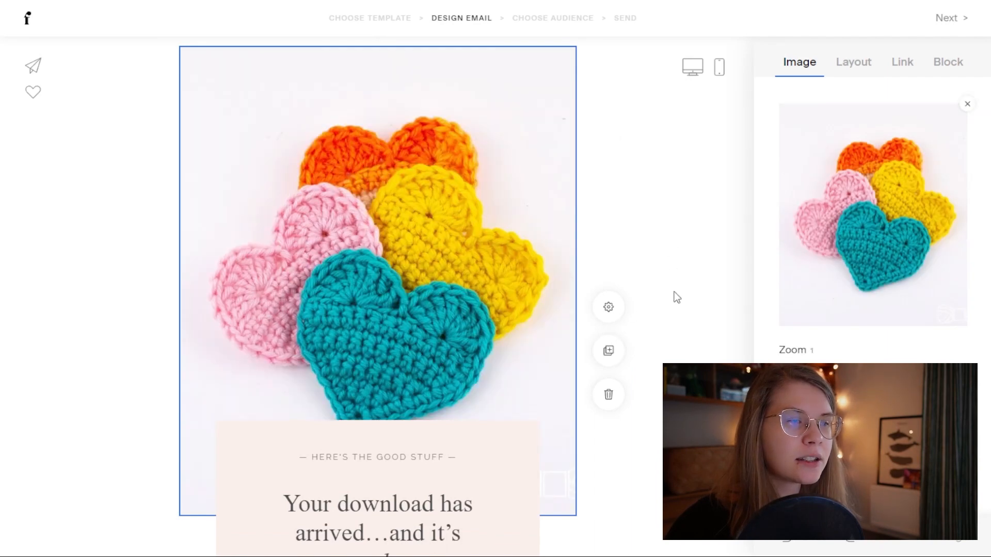
scroll(664, 296, "down", 6)
scroll(664, 295, "up", 3)
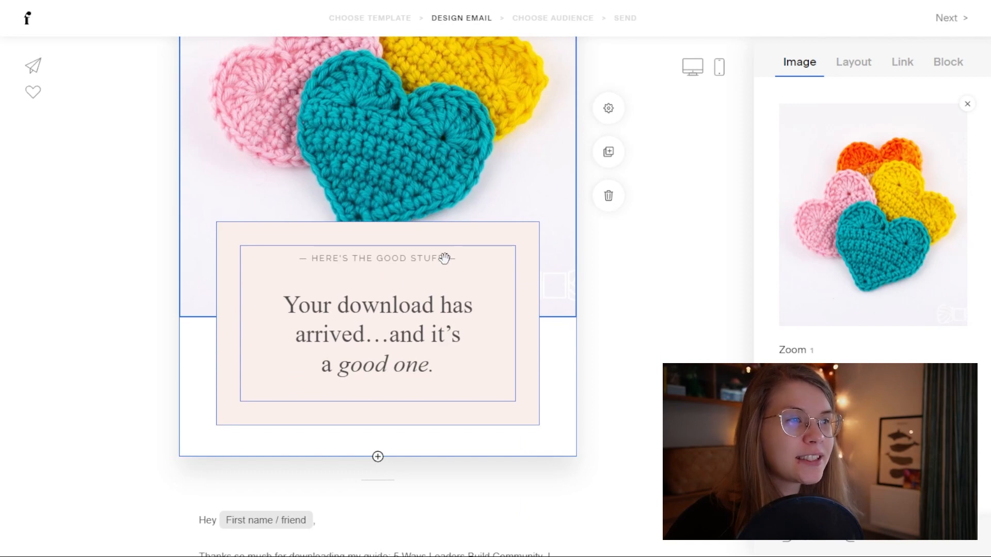
Step: Try background colours for the download box, settling on aqua #A1FBFF
left_click(475, 227)
left_click(799, 145)
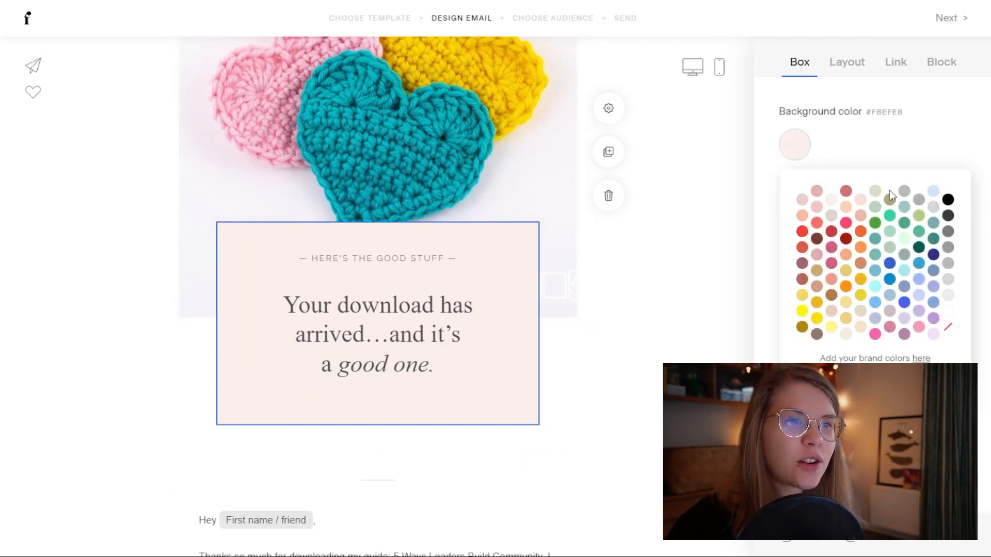
left_click(920, 329)
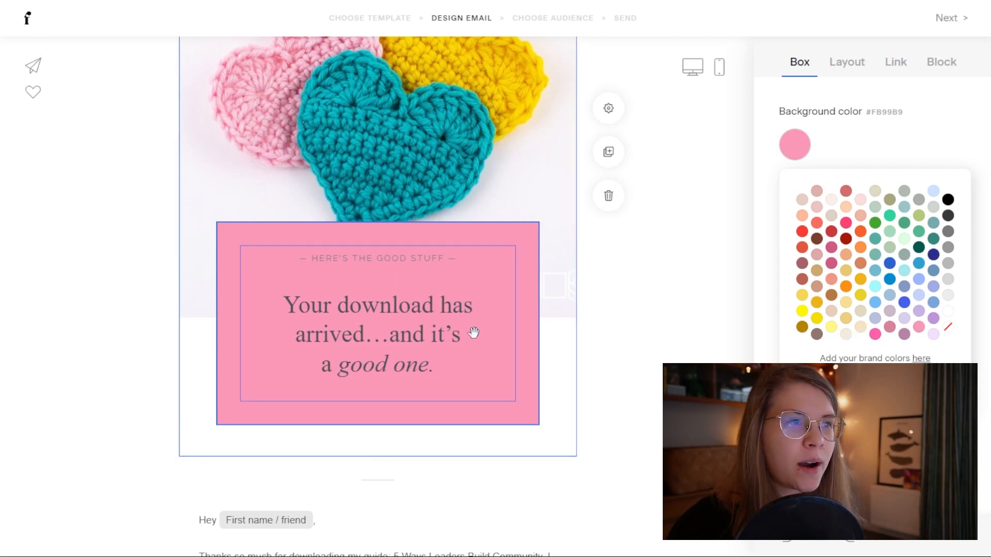
left_click(394, 350)
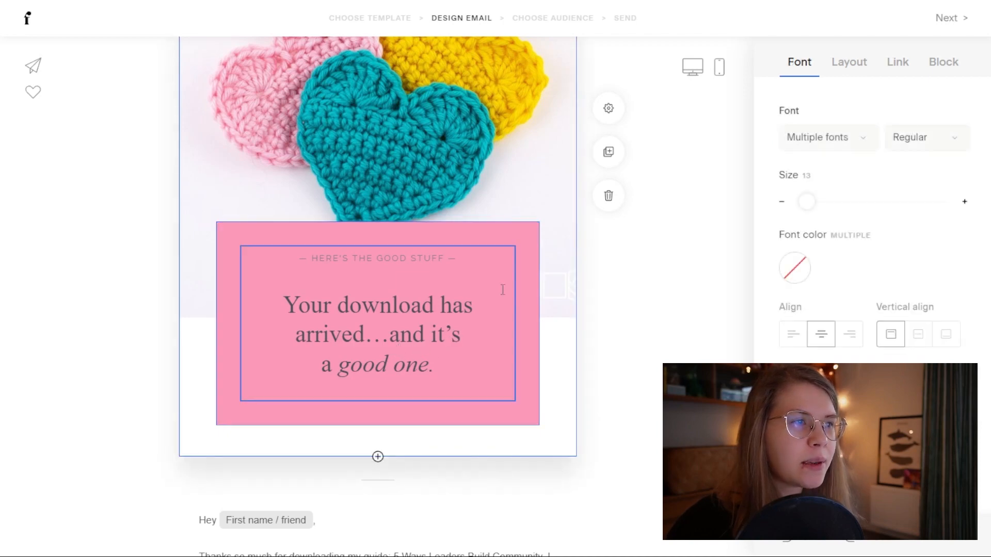
left_click(458, 239)
left_click(826, 153)
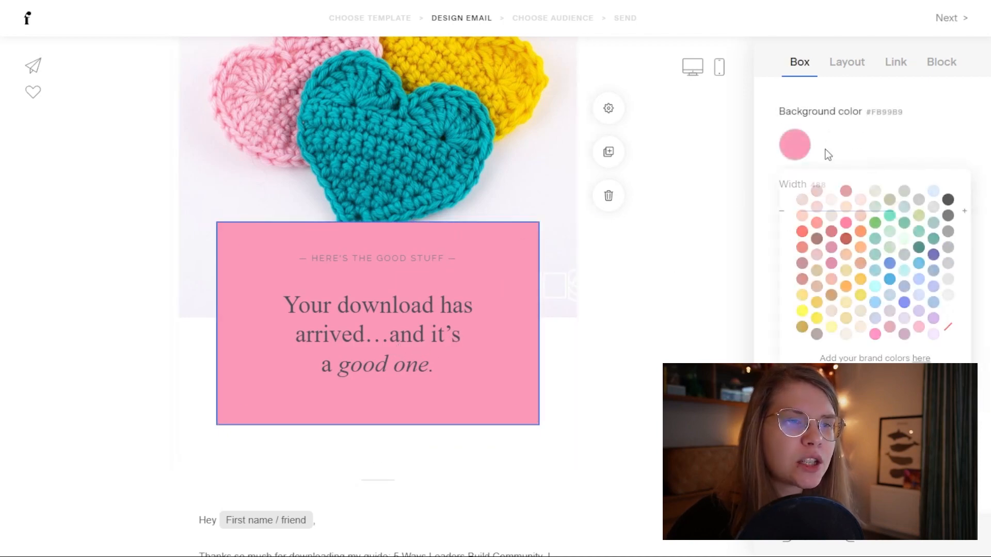
left_click(933, 335)
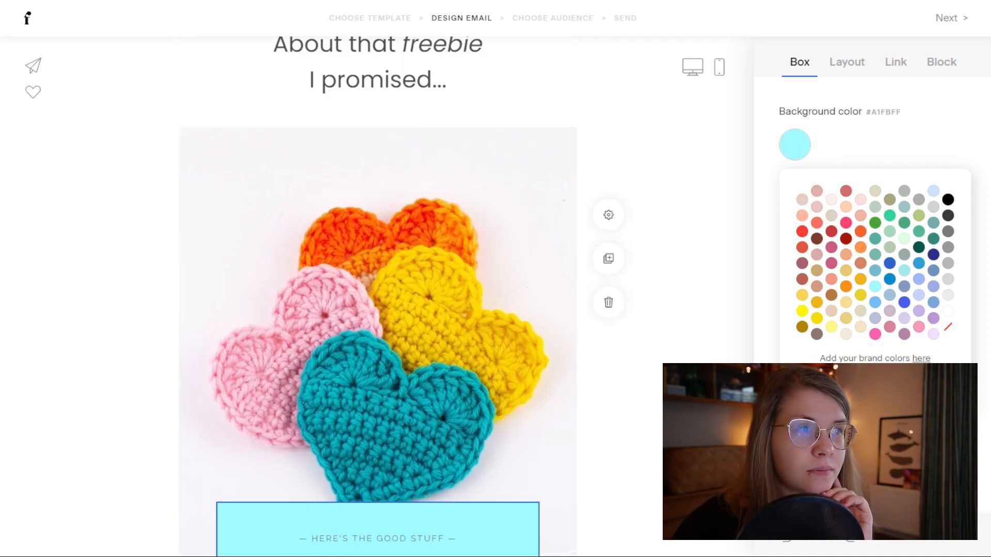
scroll(316, 262, "up", 1)
scroll(316, 262, "down", 8)
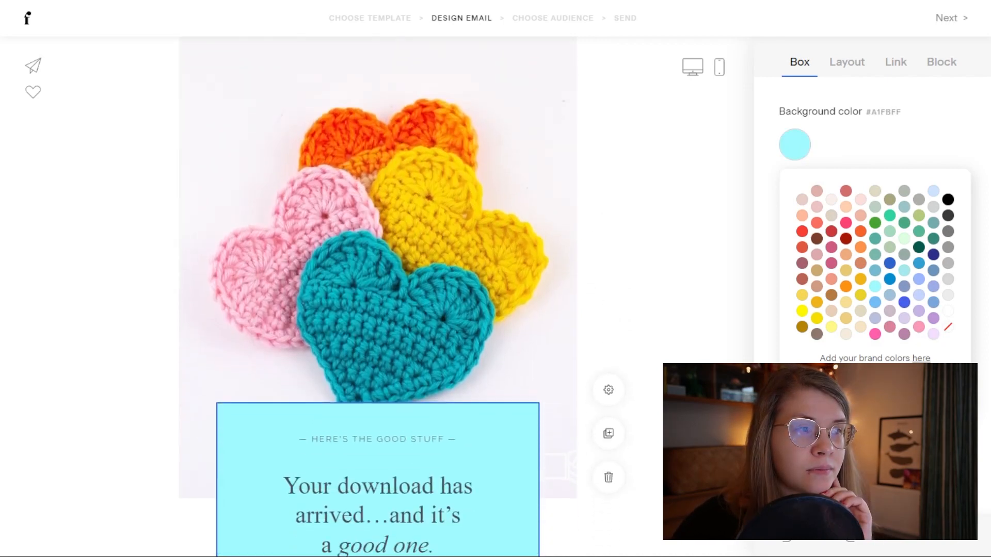
Step: Restyle the 'Your download has arrived' heading in Open Sans at size 13
left_click(342, 257)
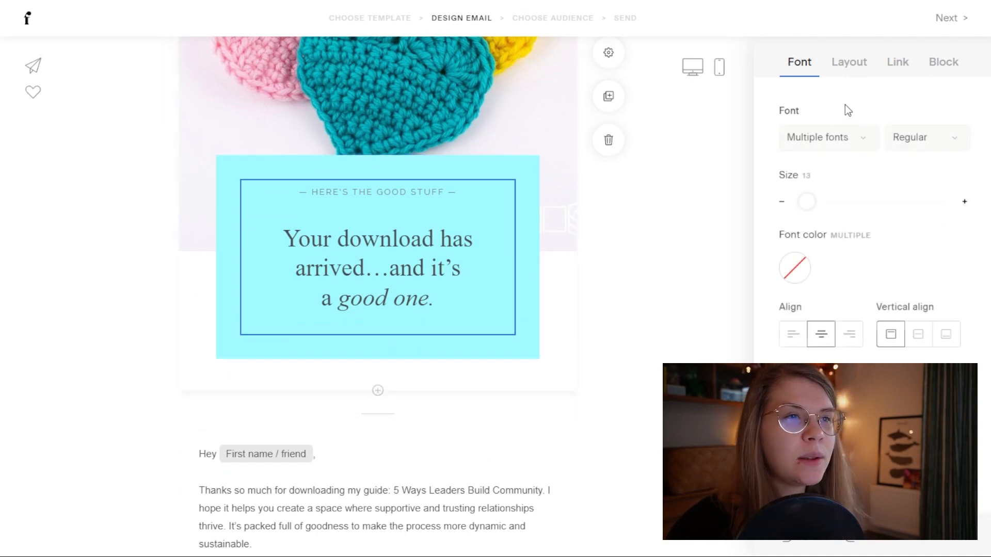
left_click(850, 143)
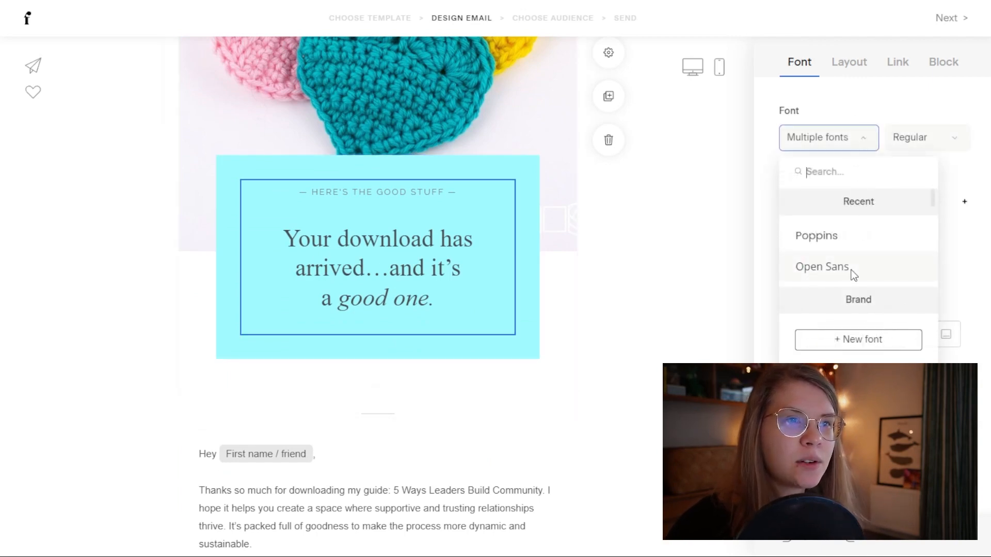
scroll(853, 274, "down", 3)
scroll(852, 274, "up", 3)
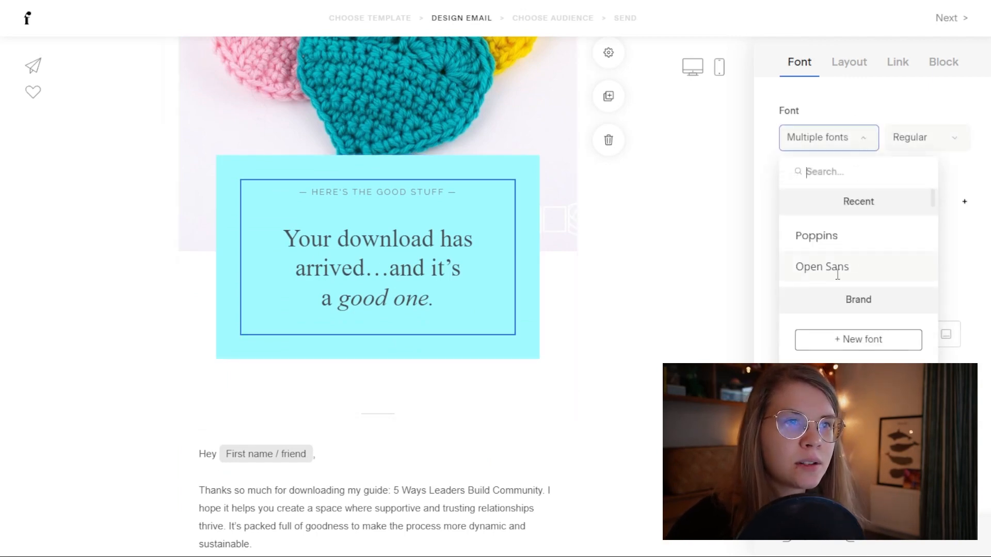
left_click(850, 272)
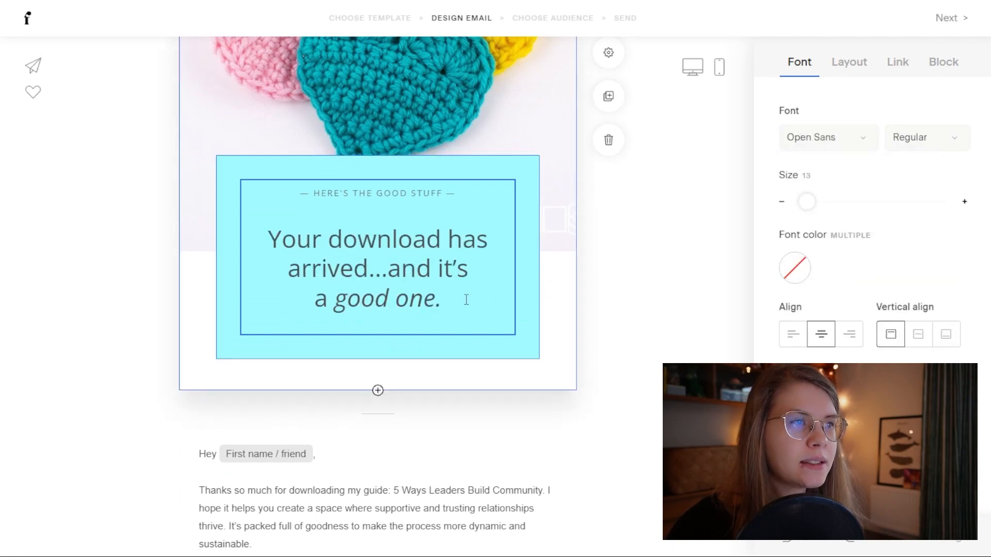
left_click(782, 202)
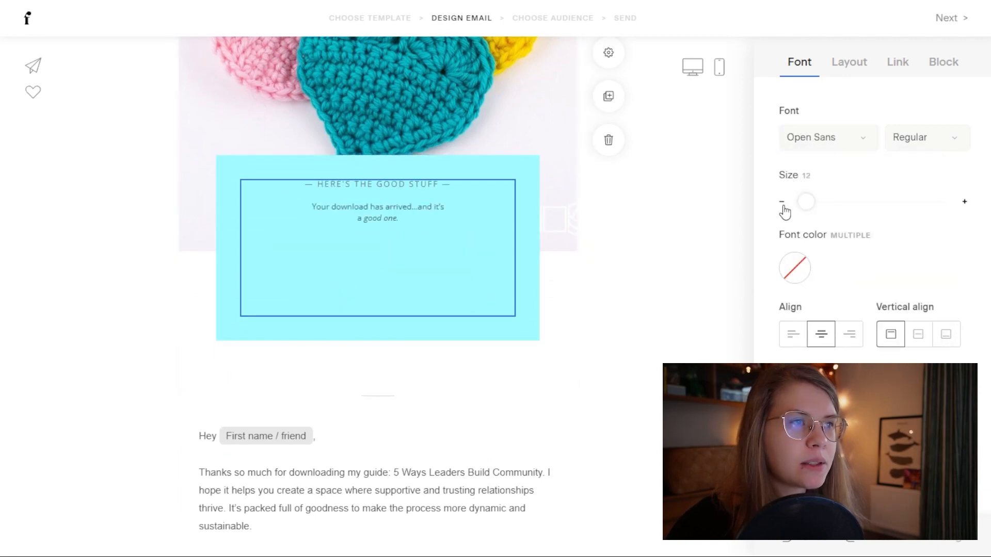
left_click(966, 202)
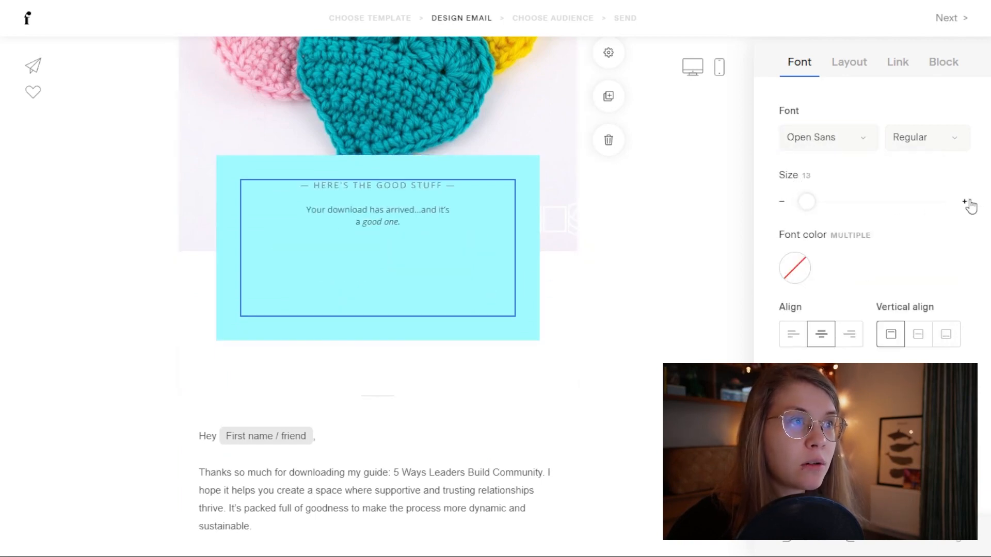
left_click(613, 336)
scroll(615, 341, "down", 3)
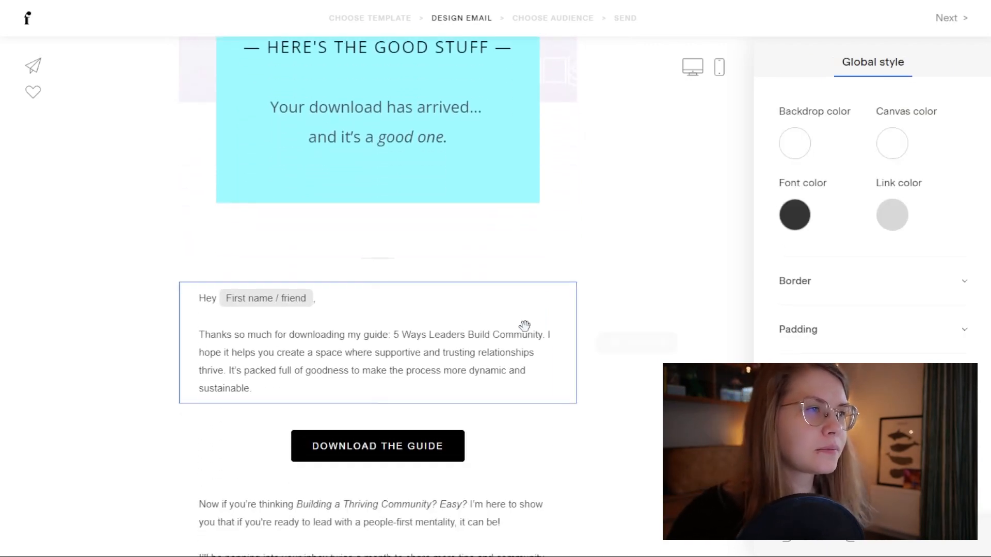
Step: Set the greeting paragraph to Open Sans Regular and check the first-name fallback 'friend'
left_click(414, 375)
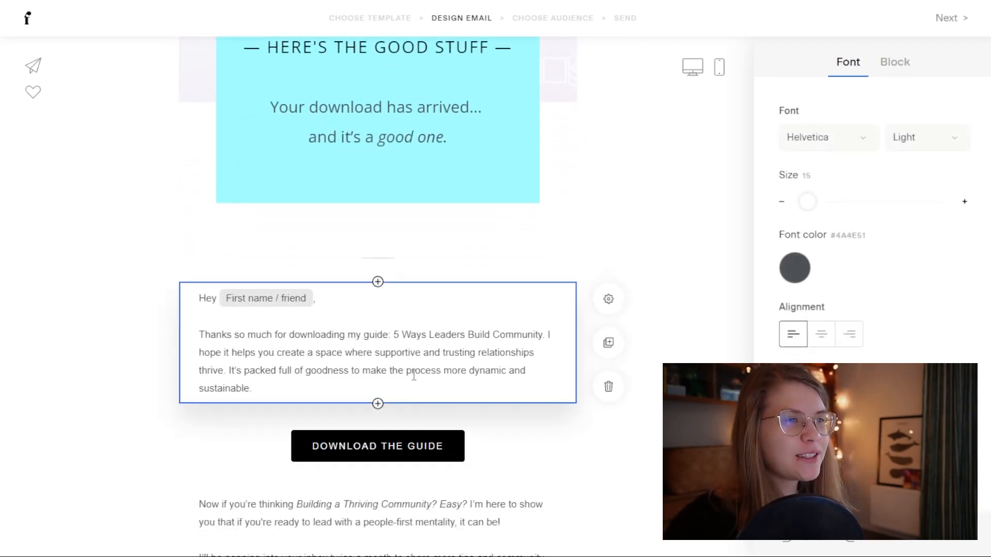
left_click_drag(302, 391, 180, 295)
left_click(808, 138)
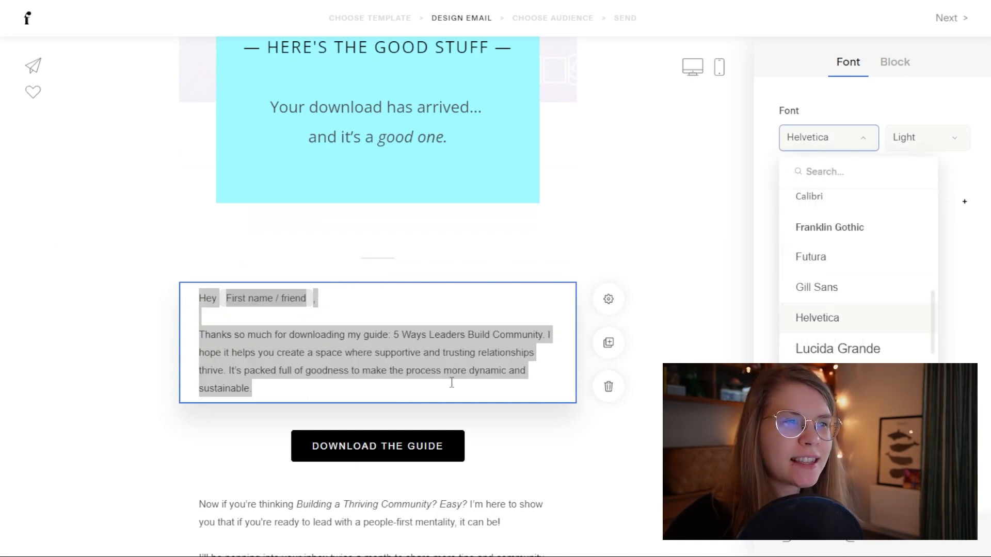
left_click(418, 386)
left_click_drag(394, 387, 193, 301)
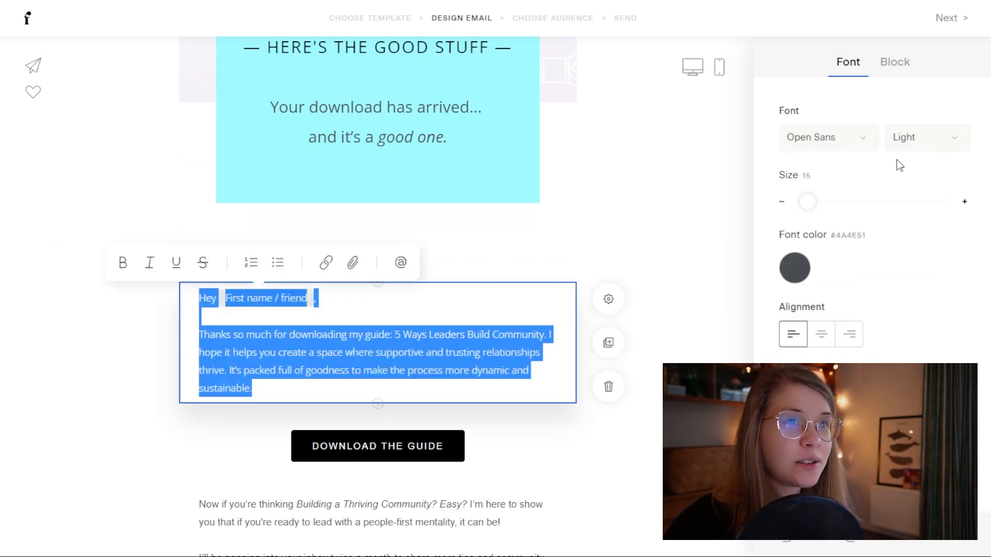
left_click(926, 144)
left_click(922, 215)
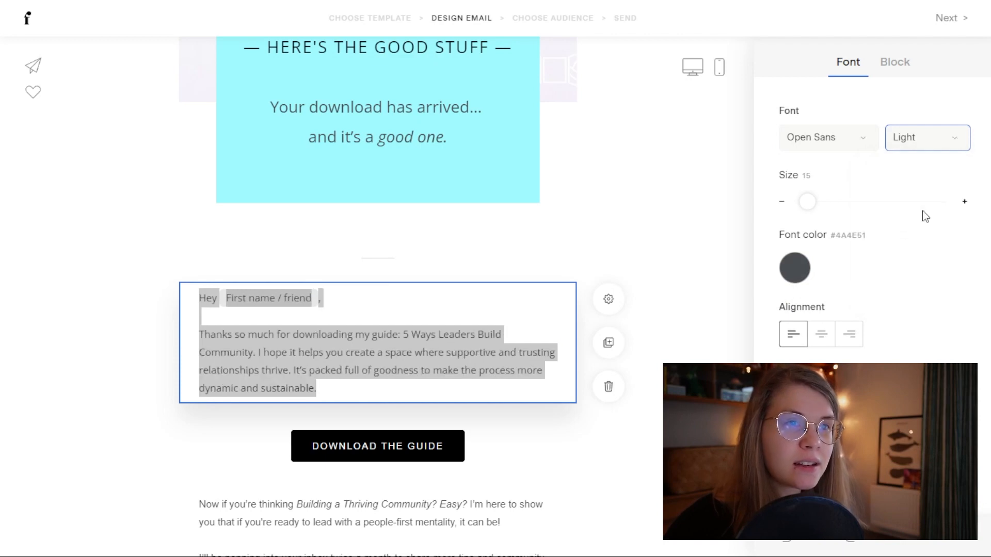
left_click(346, 389)
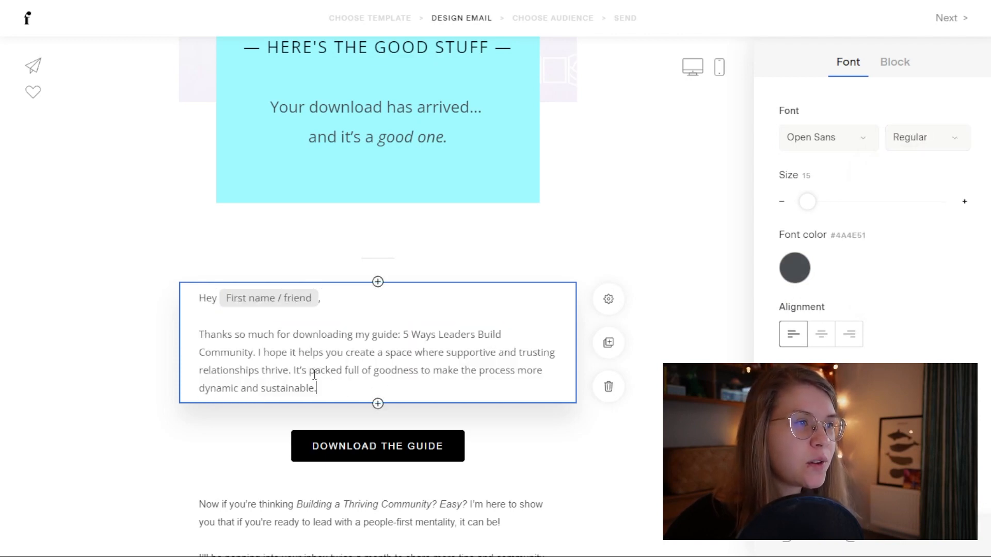
left_click(235, 297)
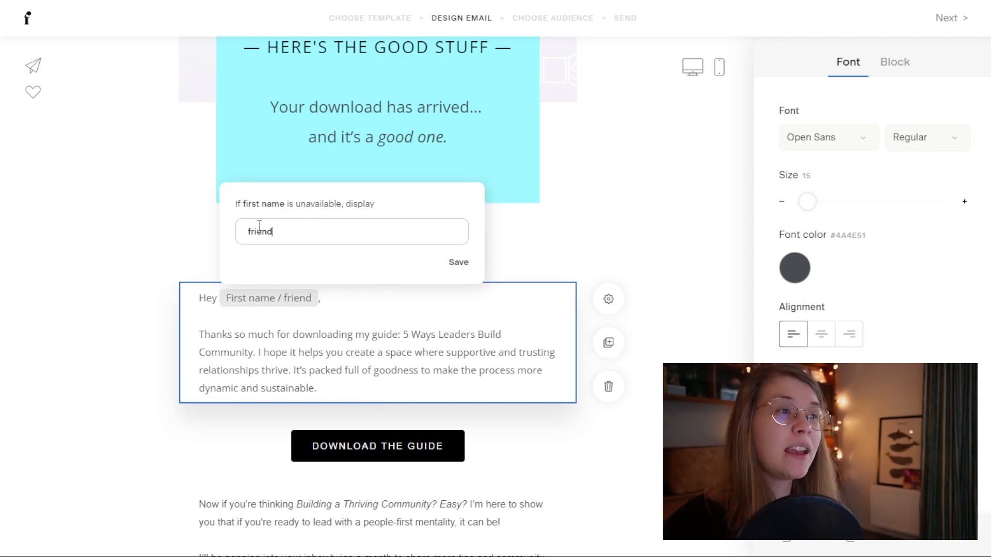
Step: Replace 'guide' with 'free pattern' and swap the guide title for '2D Heart'
left_click(347, 332)
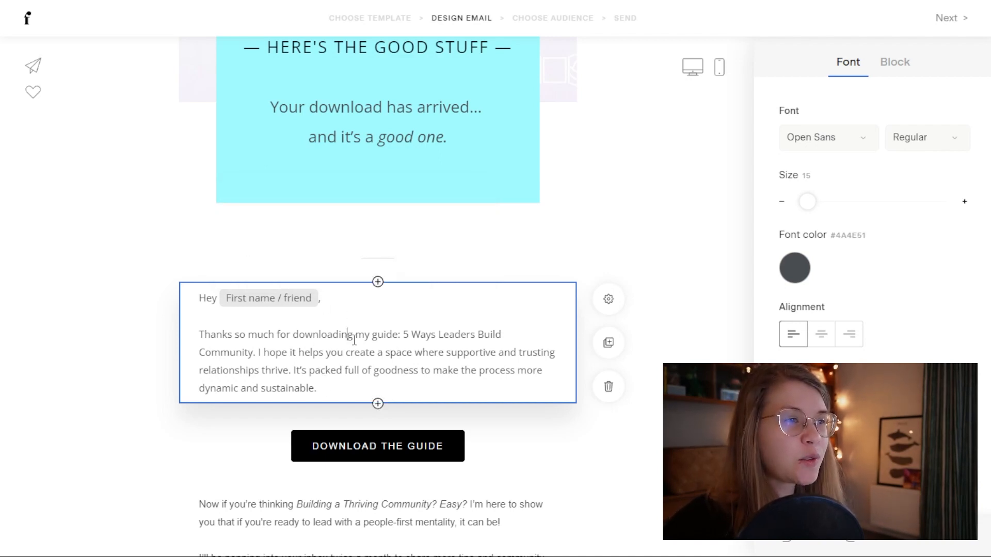
double_click(386, 335)
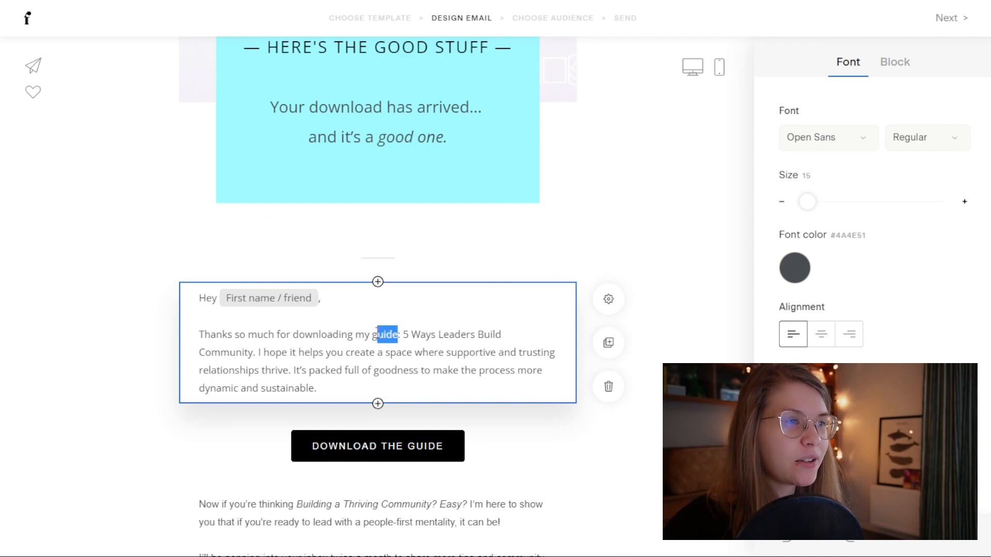
type("free pattern")
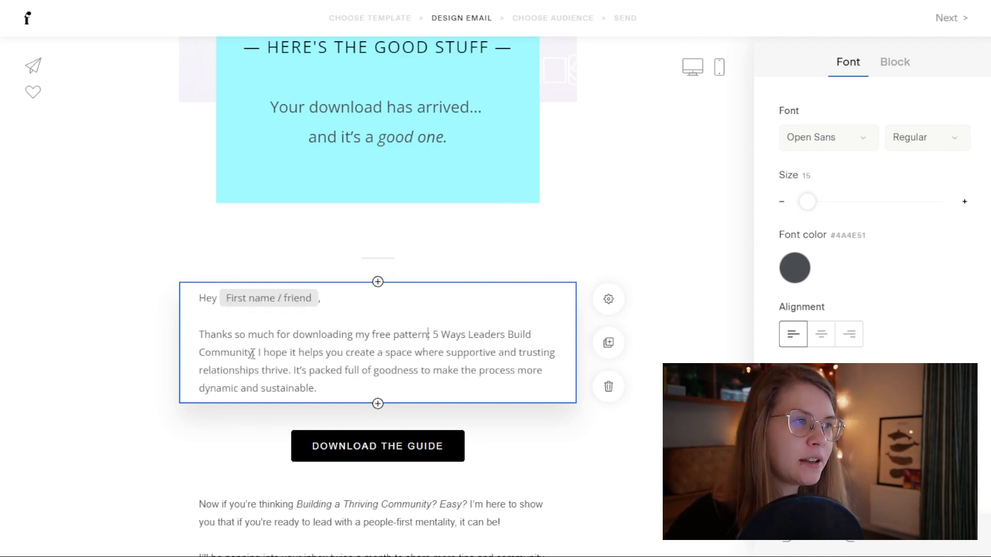
left_click_drag(250, 354, 432, 335)
left_click(220, 353)
key("BackSpace")
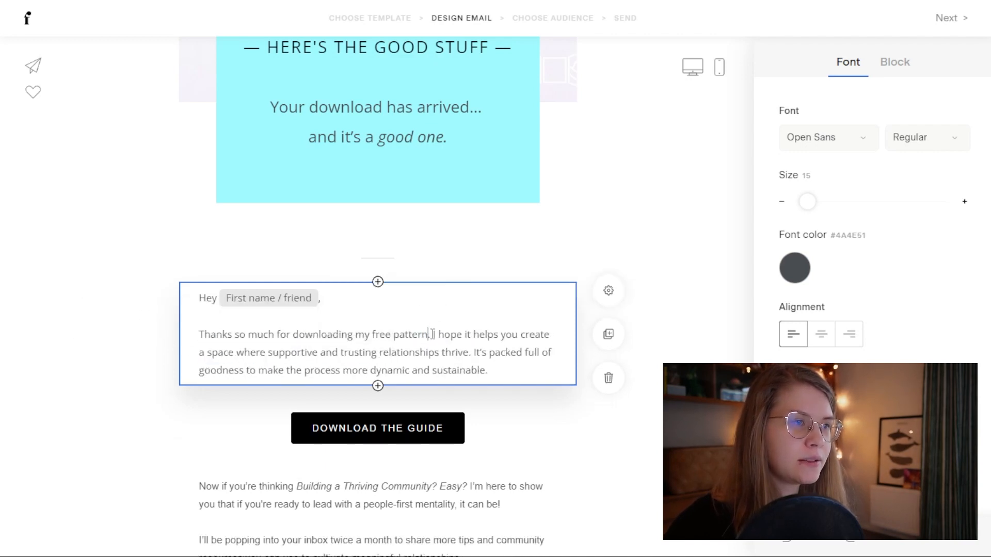
type("2D ")
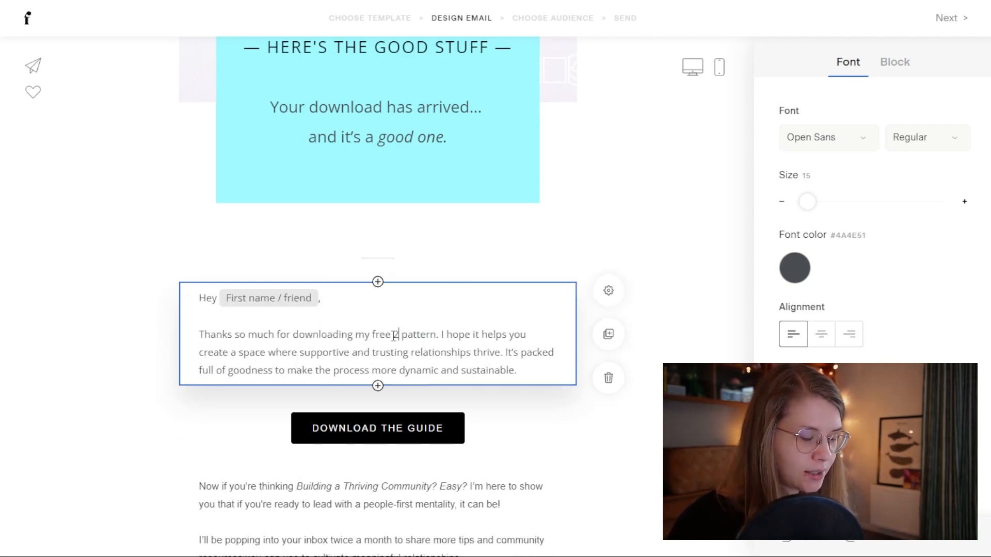
type("Herat")
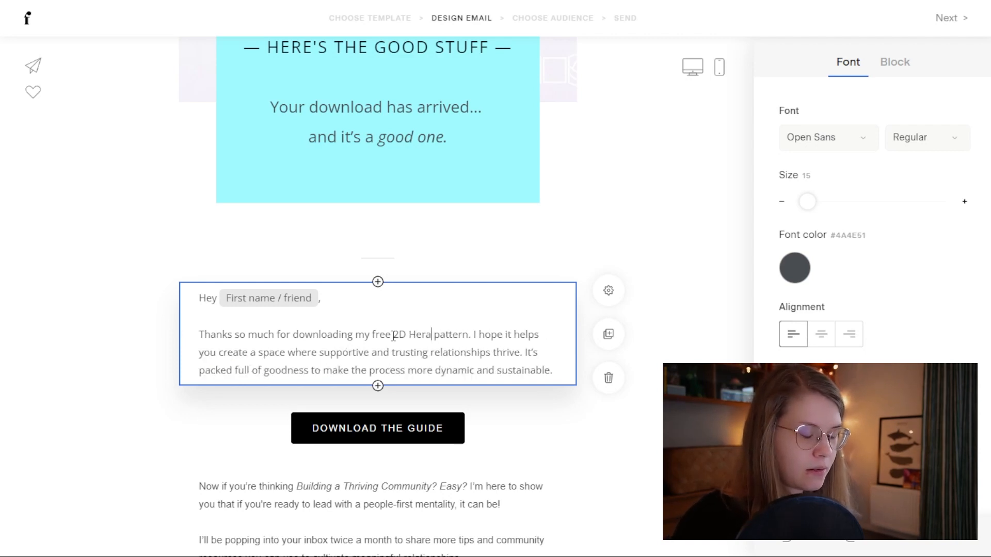
key("BackSpace")
key("BackSpace")
key("BackSpace")
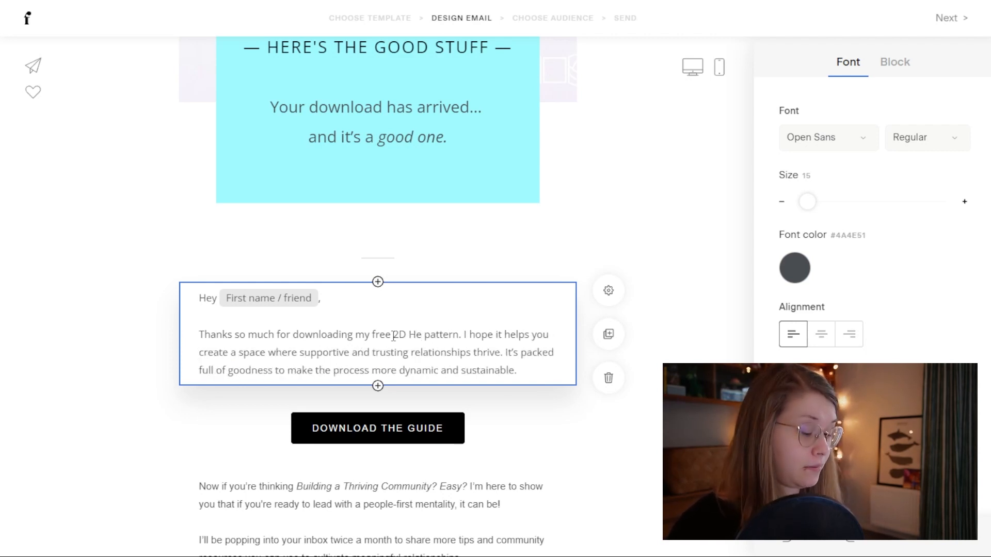
type("art")
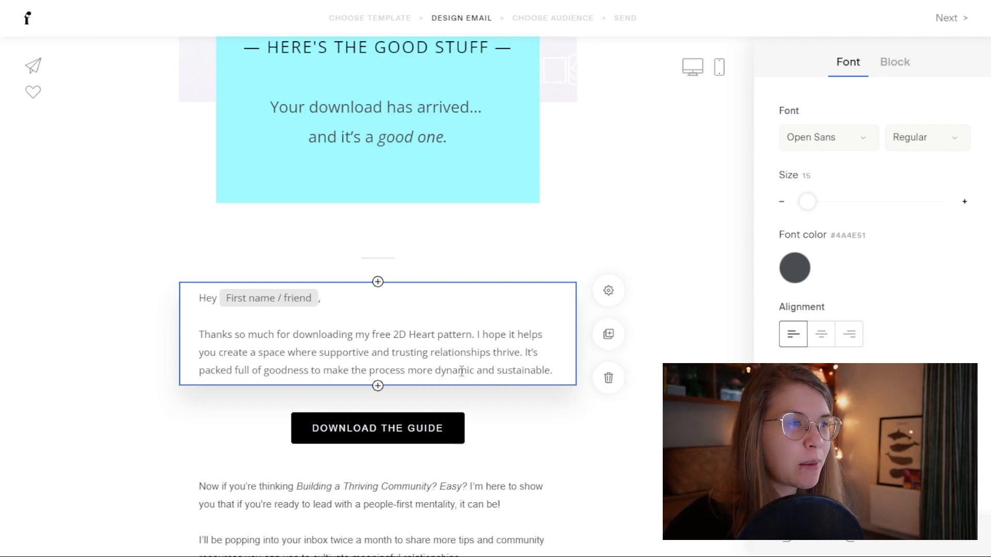
Step: Replace the rest of the paragraph after 'I hope' with 'you'll like it!'
left_click_drag(558, 372, 510, 336)
key("BackSpace")
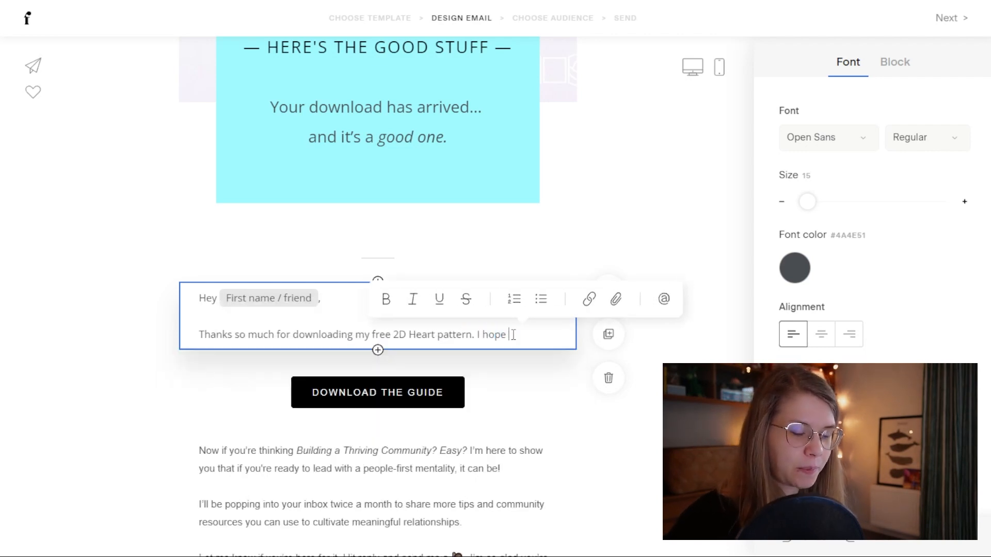
type("you'll")
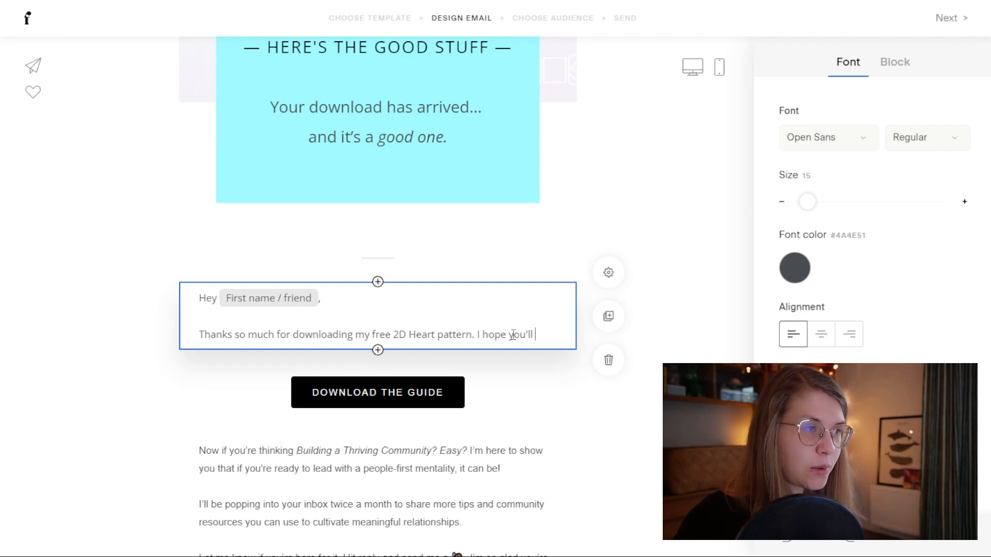
type(" like it!")
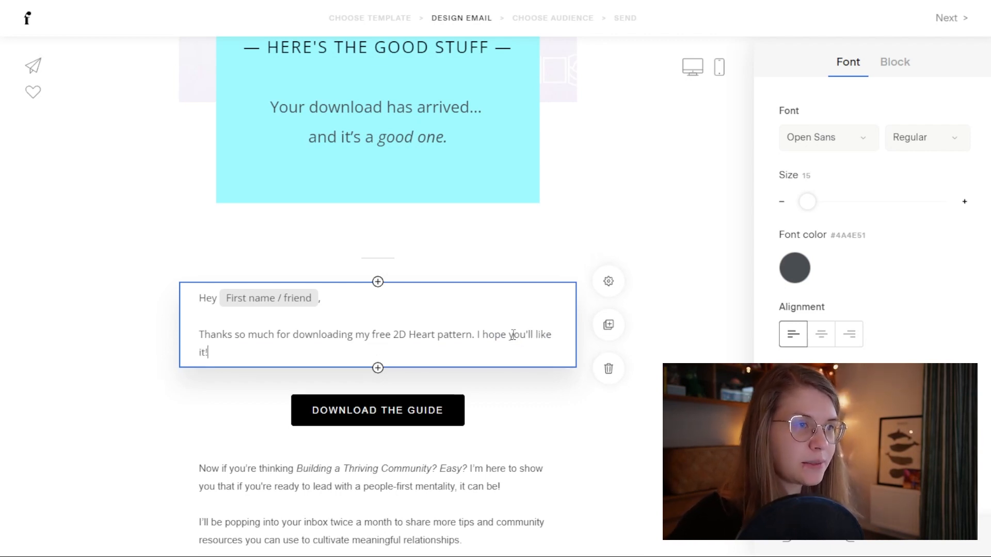
scroll(455, 416, "down", 1)
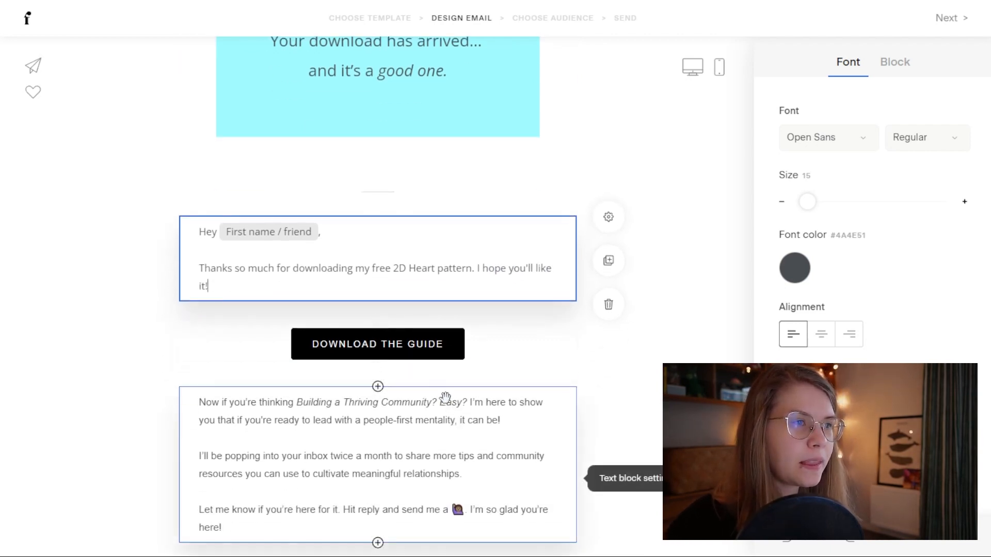
Step: Give the Download the Guide button a rounded pill shape and a pink fill
left_click(443, 351)
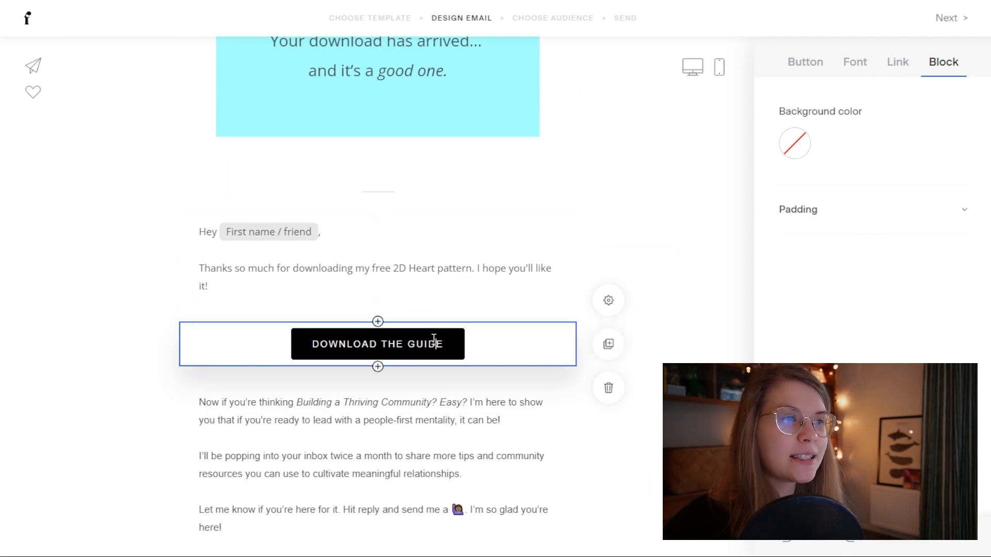
left_click(378, 322)
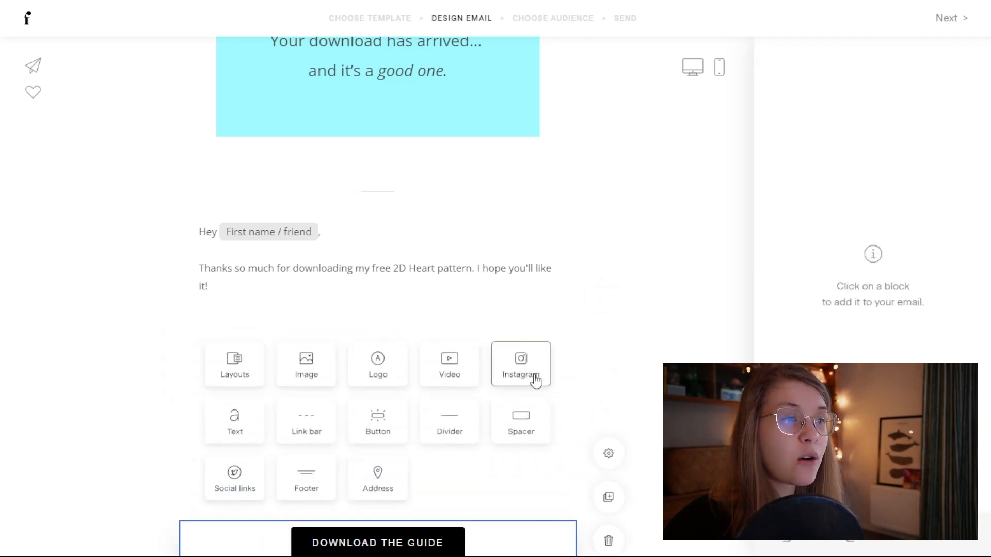
scroll(348, 467, "down", 3)
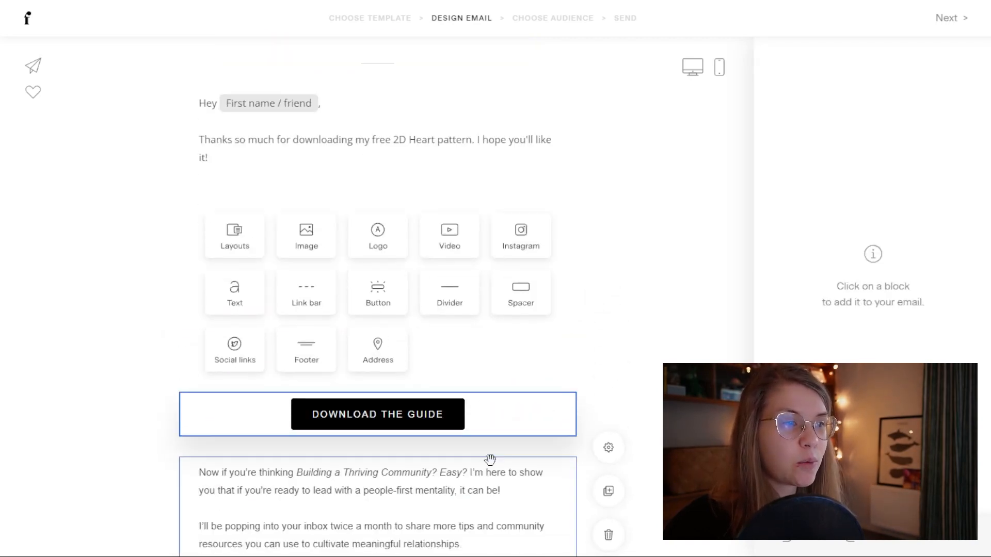
left_click(124, 347)
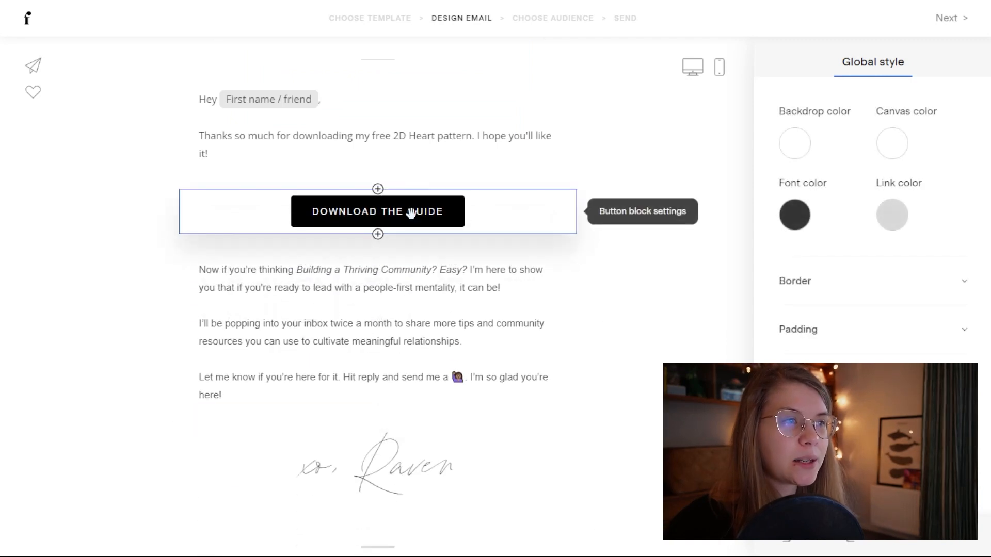
left_click(412, 217)
scroll(411, 212, "up", 3)
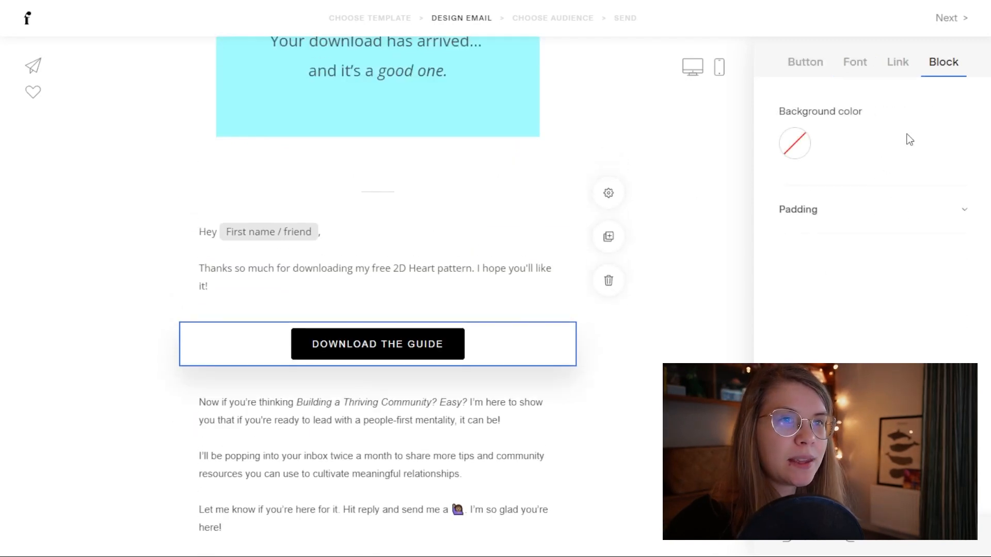
left_click(899, 63)
left_click(931, 66)
left_click(856, 66)
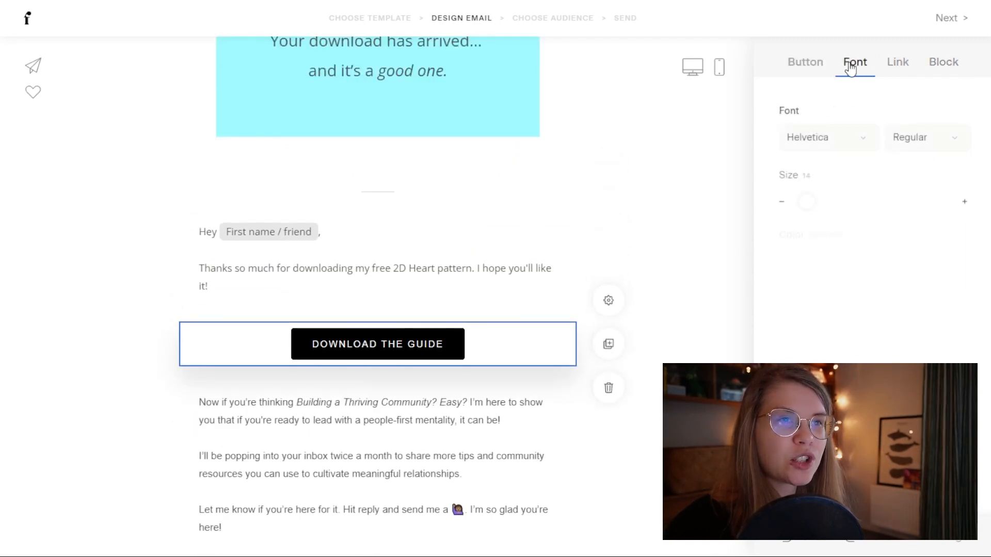
left_click(807, 67)
left_click(947, 140)
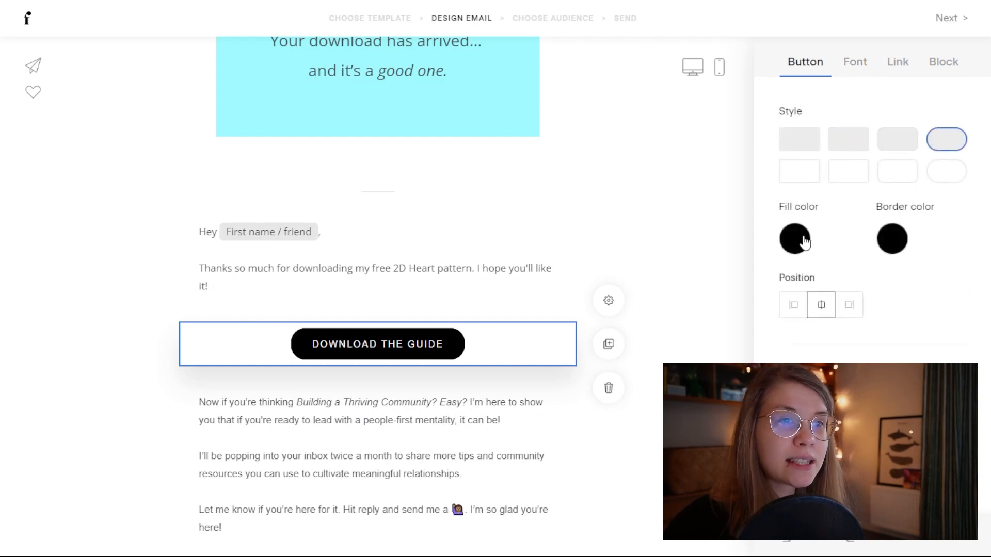
left_click(795, 239)
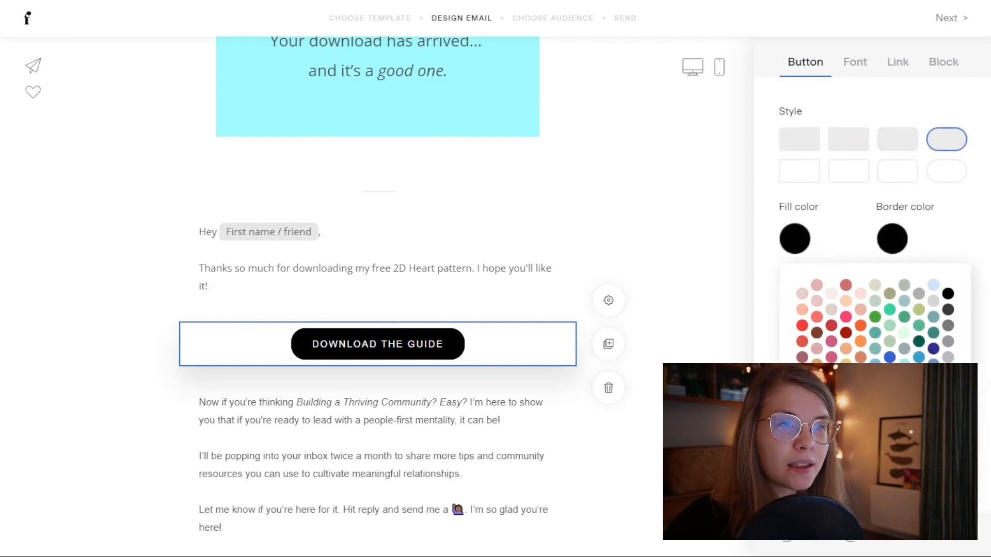
left_click(826, 454)
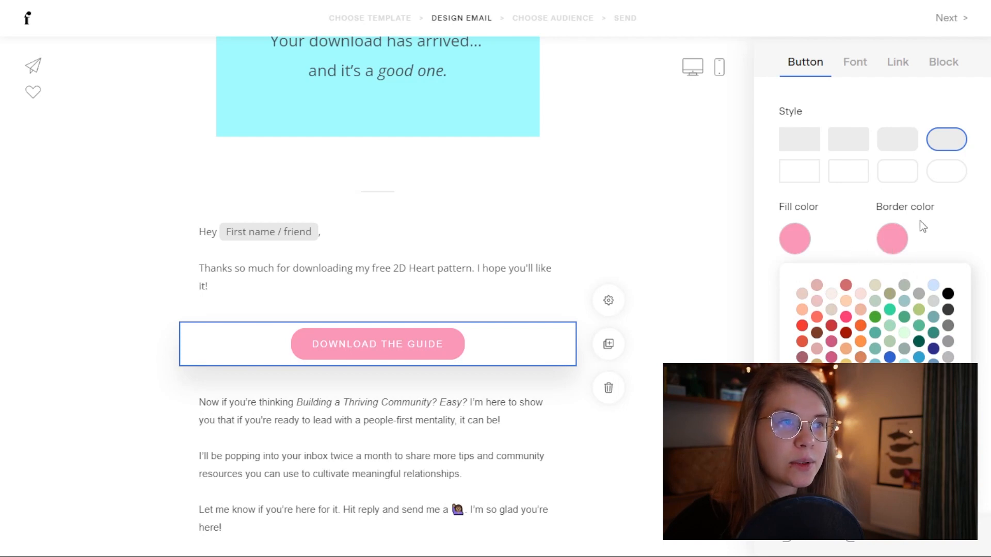
Step: Set the button text to Open Sans SemiBold at size 18
left_click(895, 65)
left_click(861, 68)
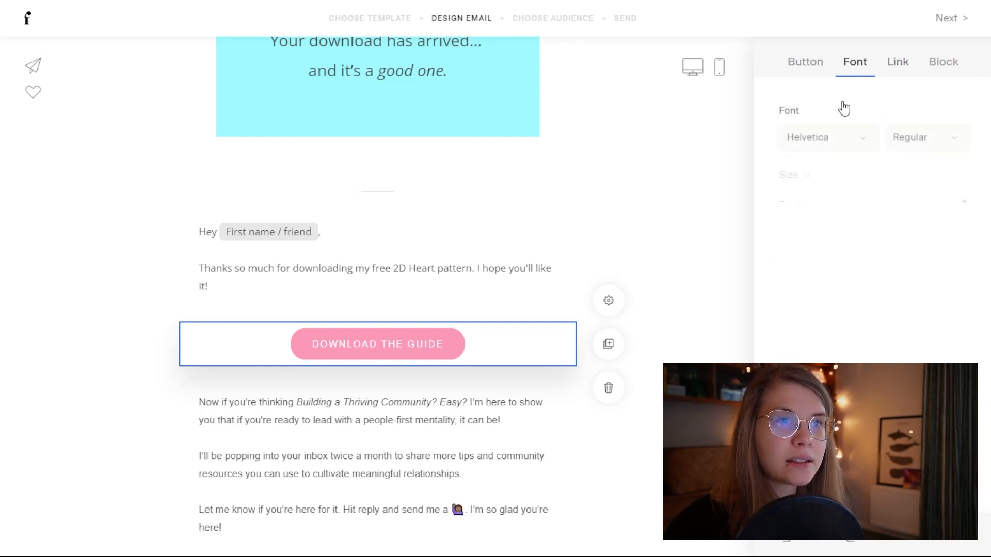
left_click(821, 144)
scroll(860, 349, "down", 3)
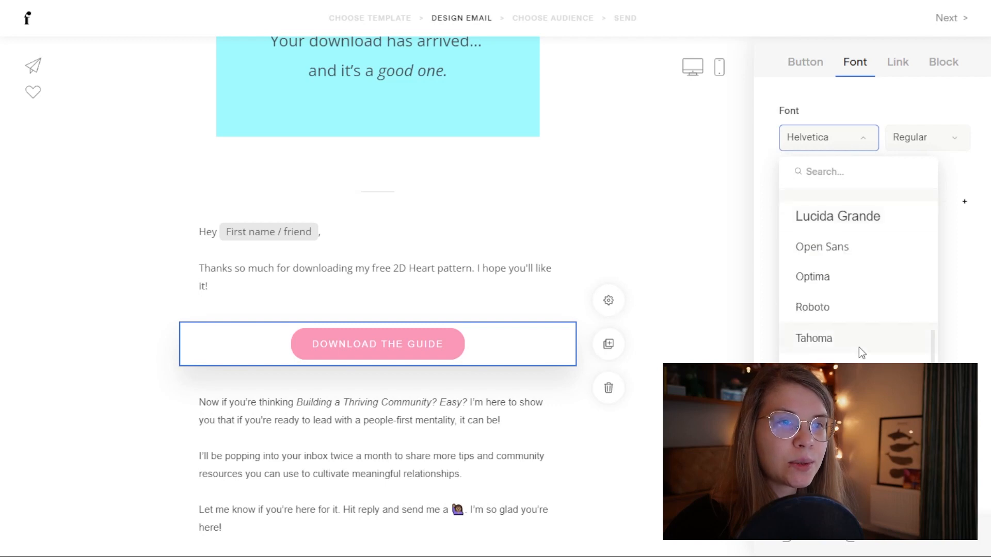
scroll(848, 332, "up", 10)
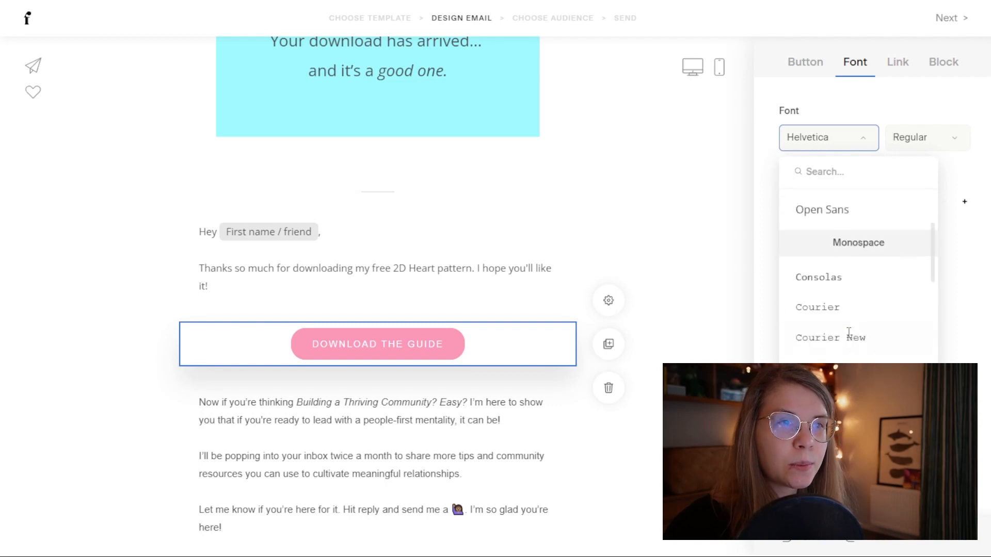
scroll(847, 333, "down", 5)
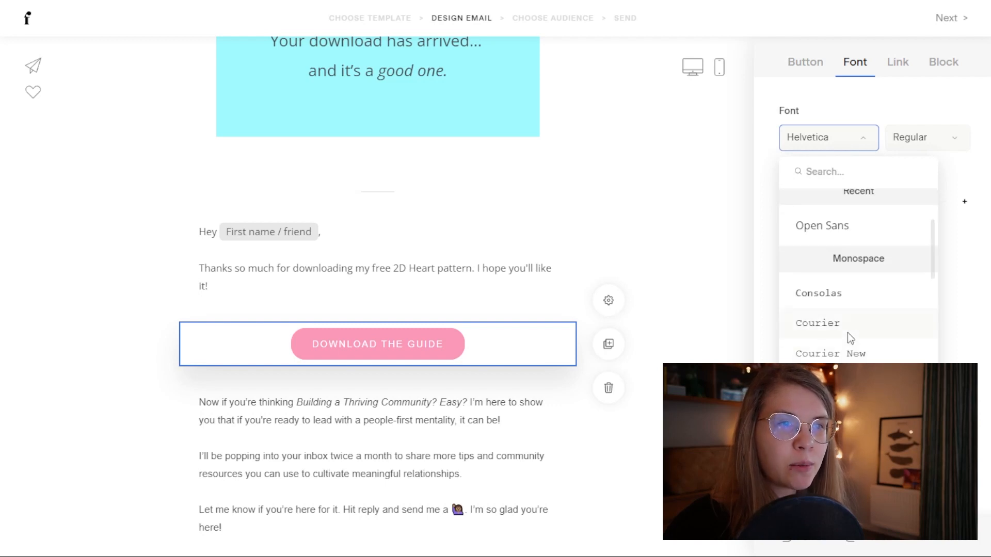
scroll(848, 332, "up", 3)
left_click(841, 225)
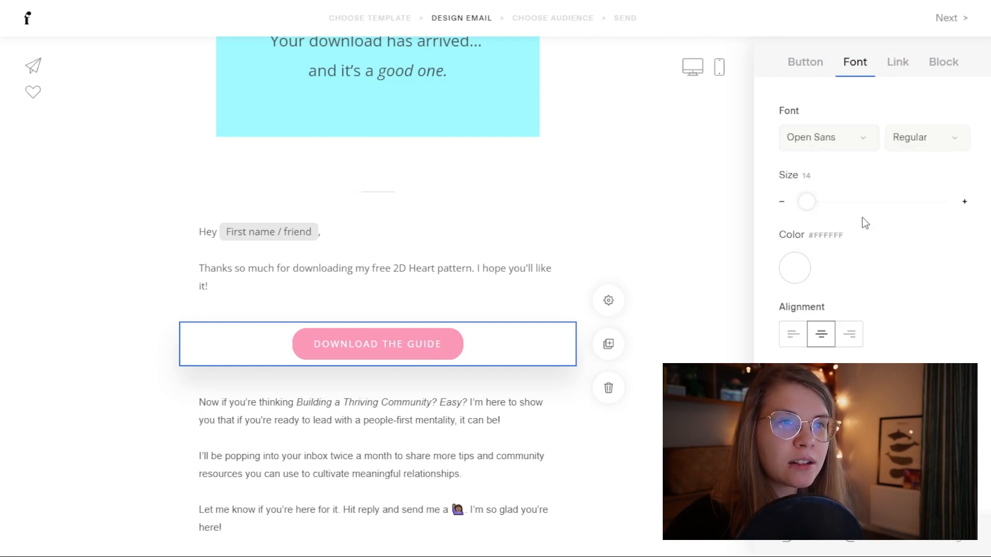
left_click(966, 205)
left_click(966, 205)
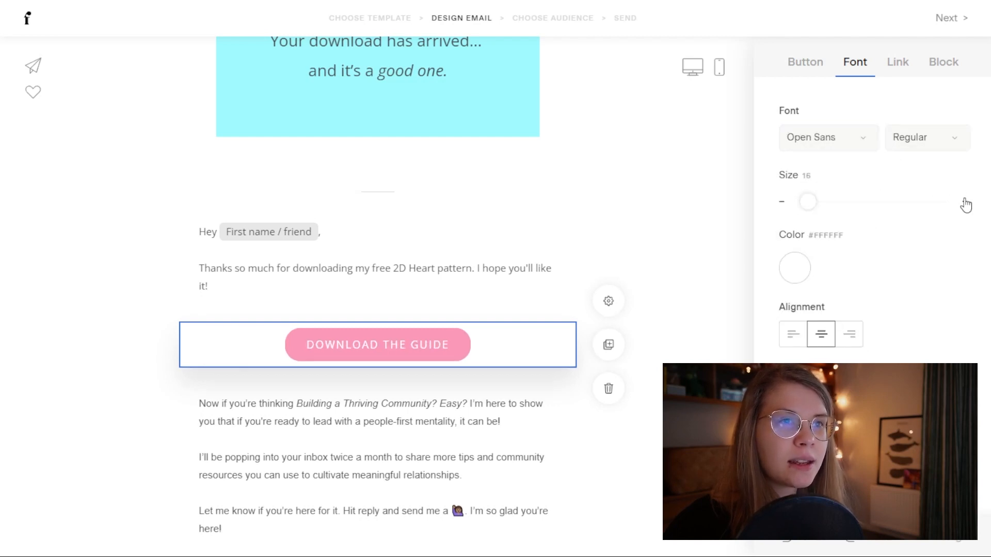
left_click(966, 205)
left_click(966, 205)
left_click(958, 137)
left_click(928, 244)
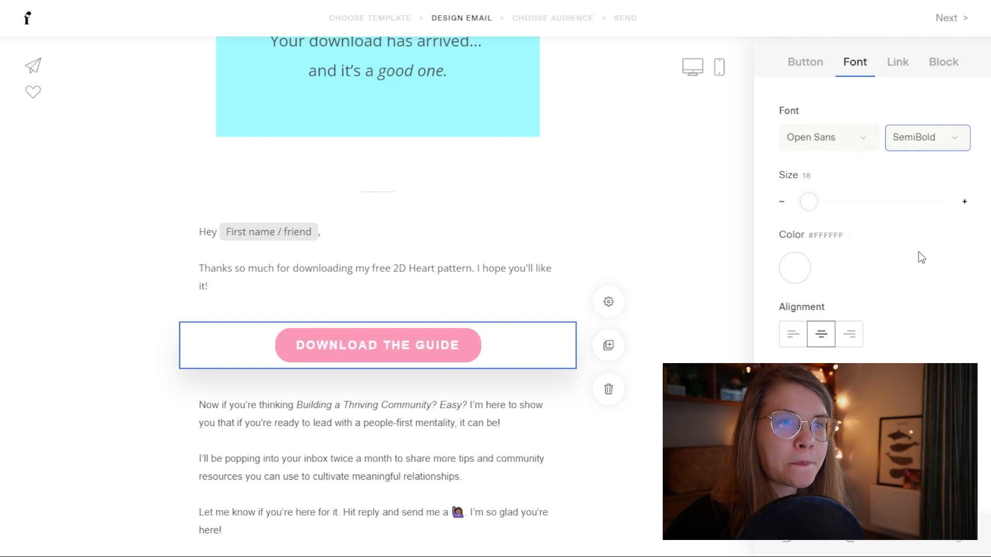
left_click(660, 413)
left_click(421, 337)
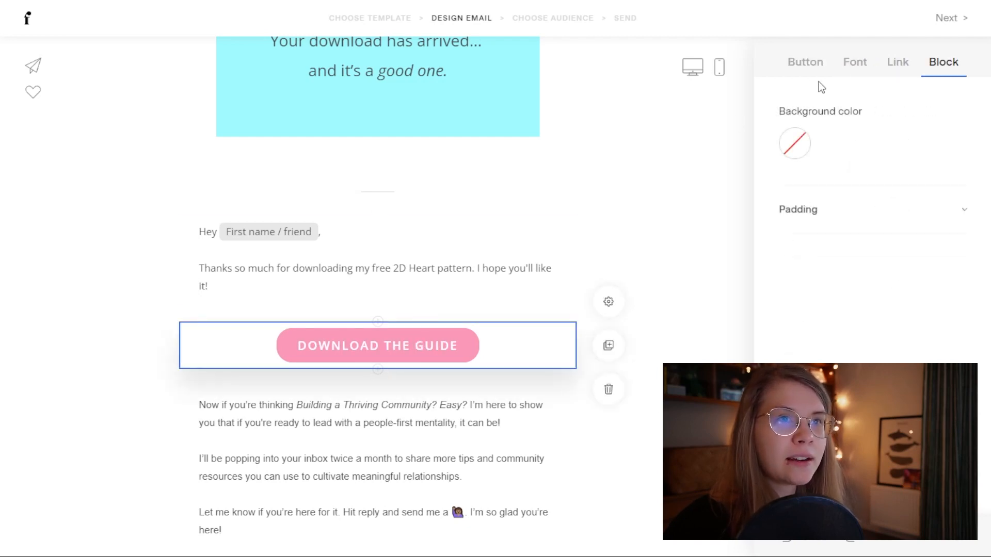
Step: In the download button's Link settings, choose Attach file instead of a URL
left_click(898, 67)
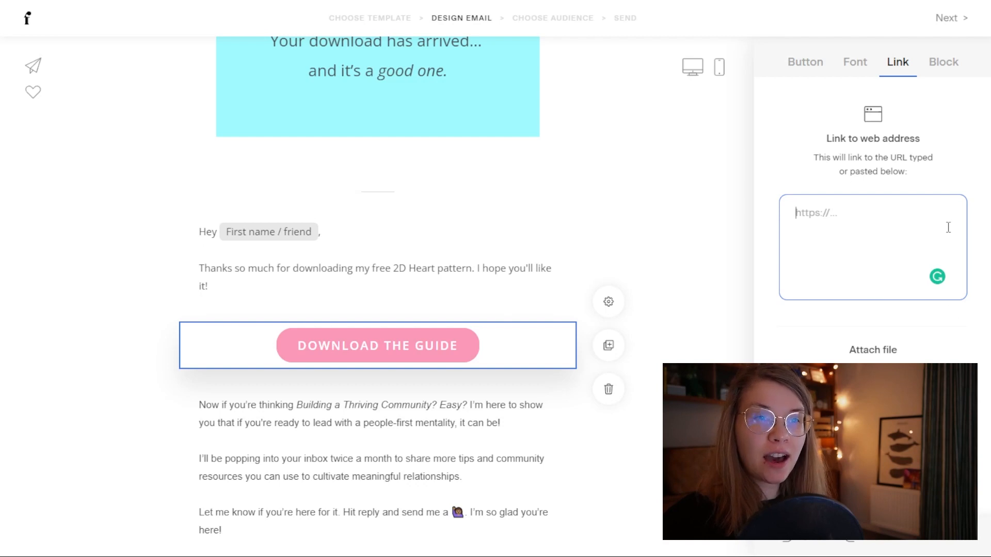
left_click(886, 351)
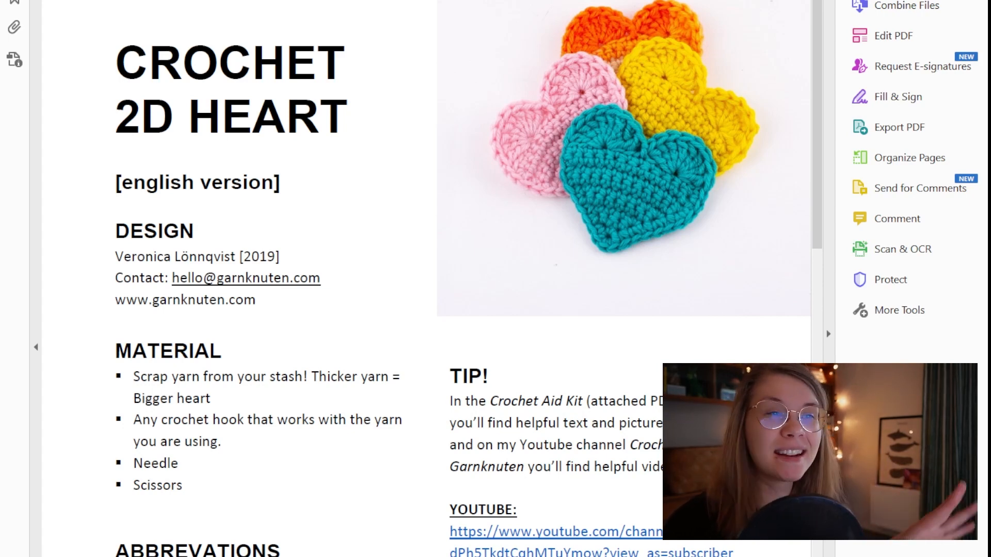
scroll(420, 279, "down", 5)
scroll(420, 278, "down", 20)
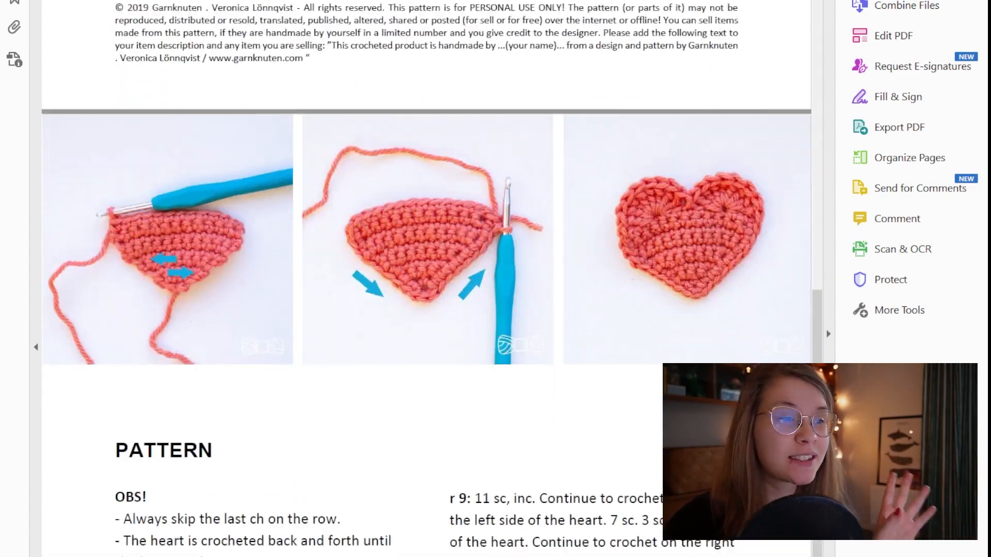
scroll(421, 279, "up", 5)
scroll(420, 278, "up", 20)
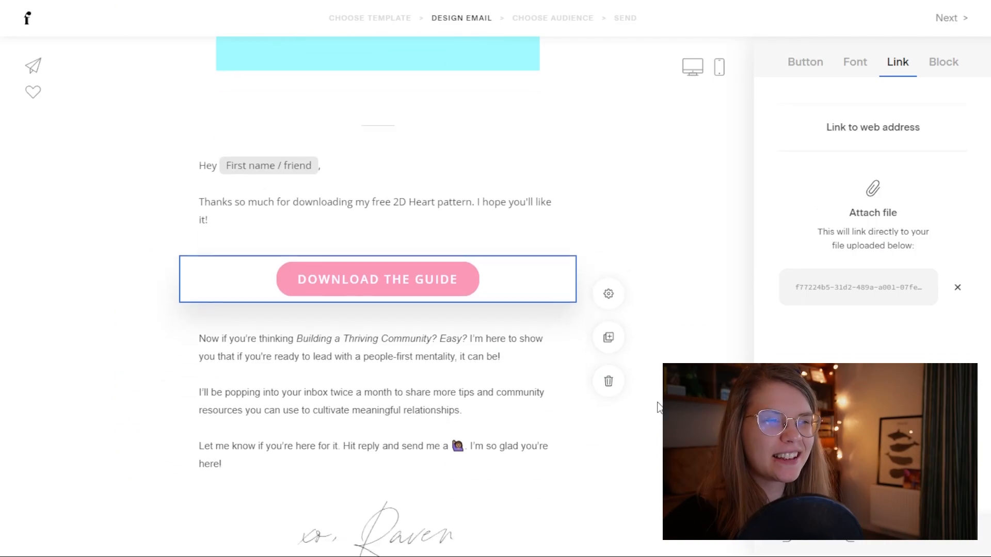
Step: After 'it!', add 'Click on the button down below to download your pattern to your device.'
scroll(657, 405, "up", 2)
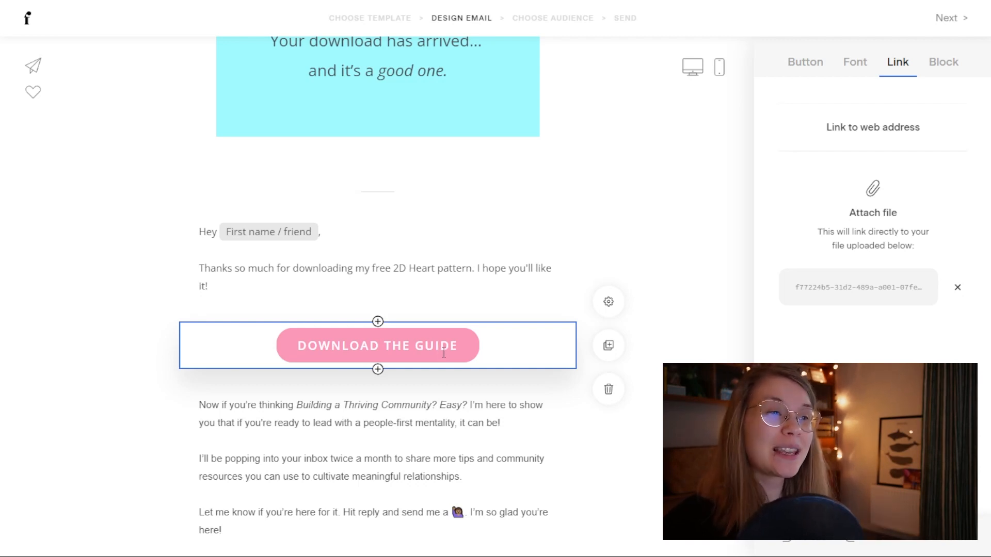
left_click(232, 286)
type("Cl")
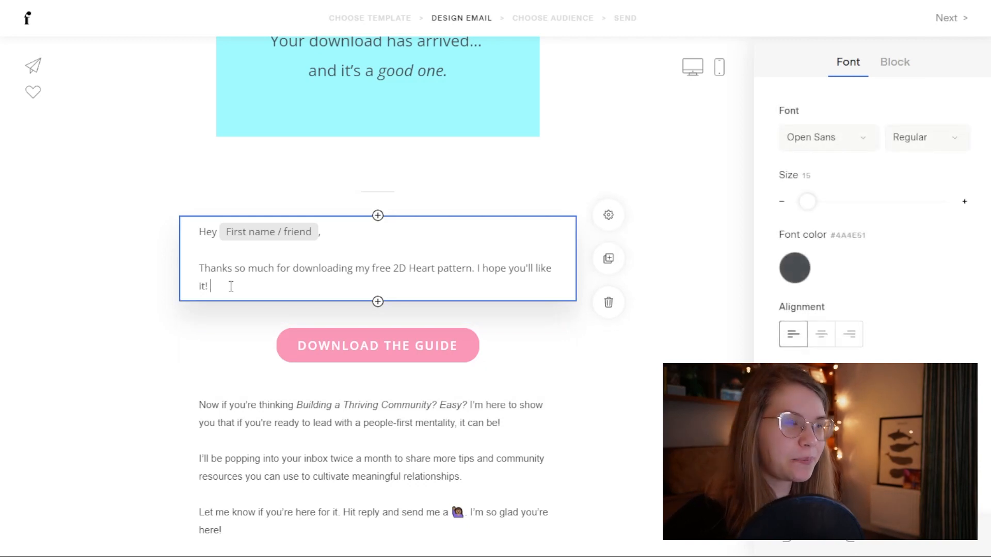
type("ick")
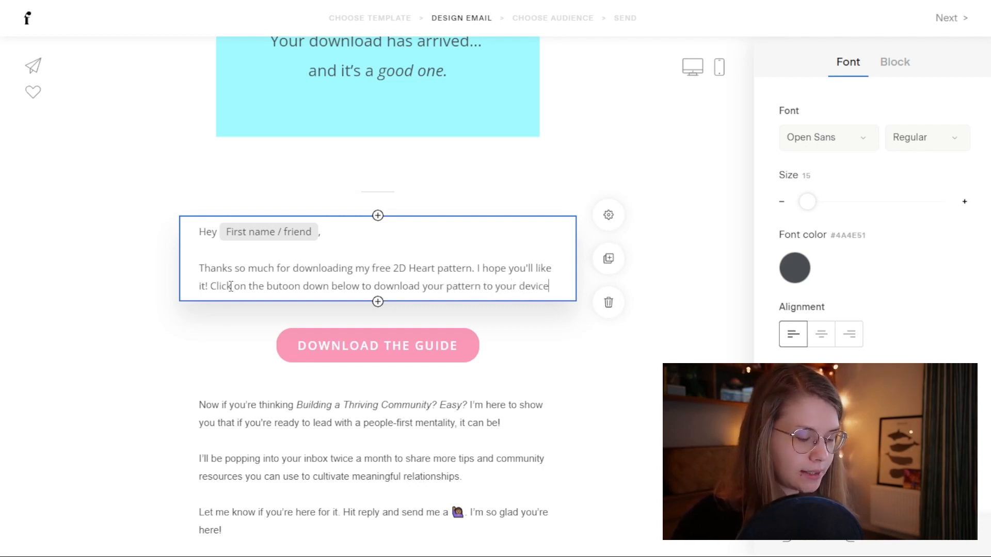
scroll(505, 312, "down", 4)
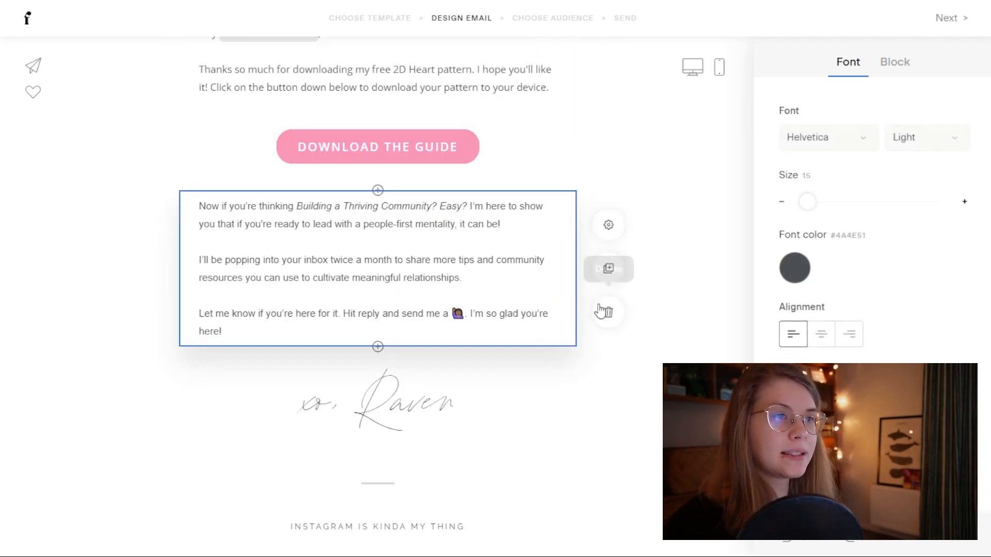
Step: Delete the community paragraph and retype the signature as the sender's own name
left_click(607, 313)
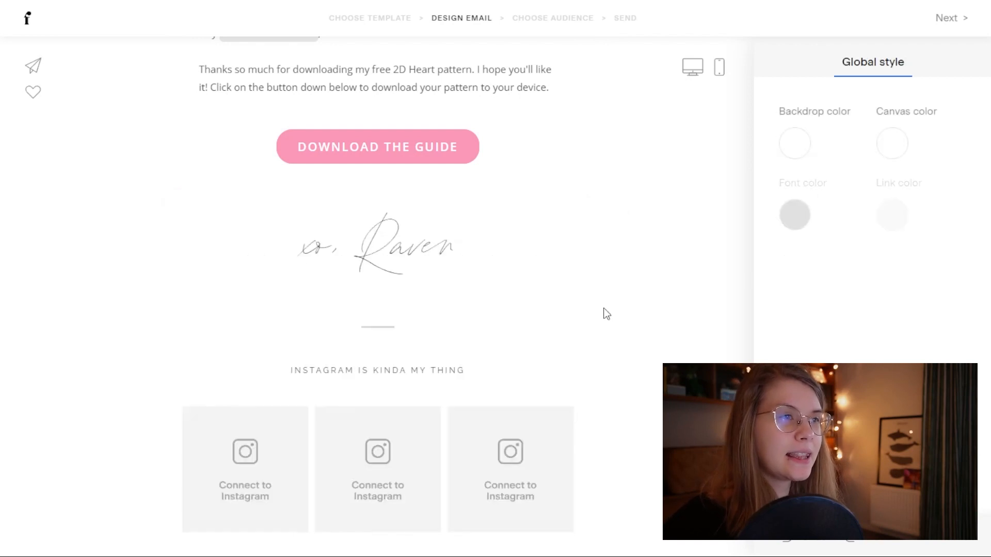
left_click(385, 252)
scroll(483, 328, "up", 3)
scroll(484, 328, "down", 1)
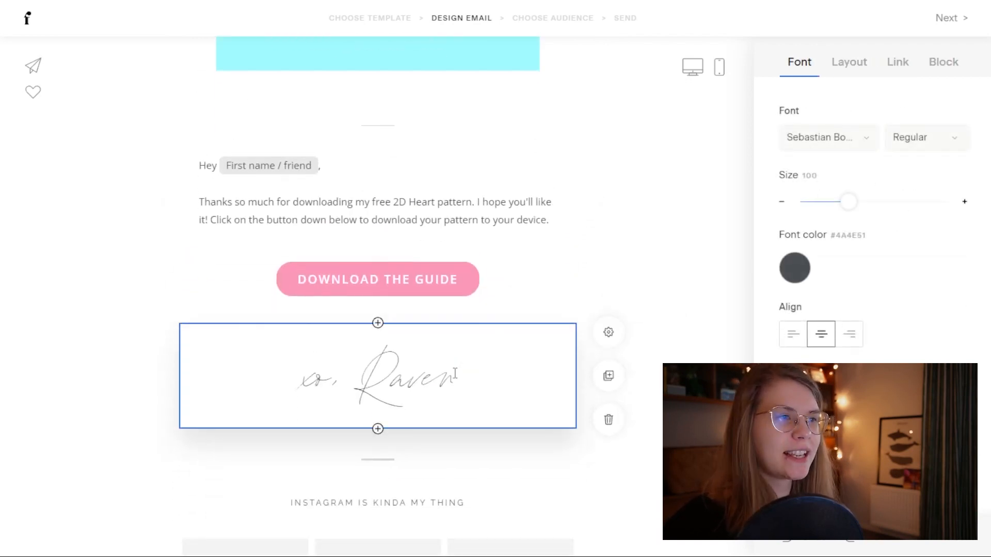
left_click_drag(457, 375, 376, 369)
type("Veronica")
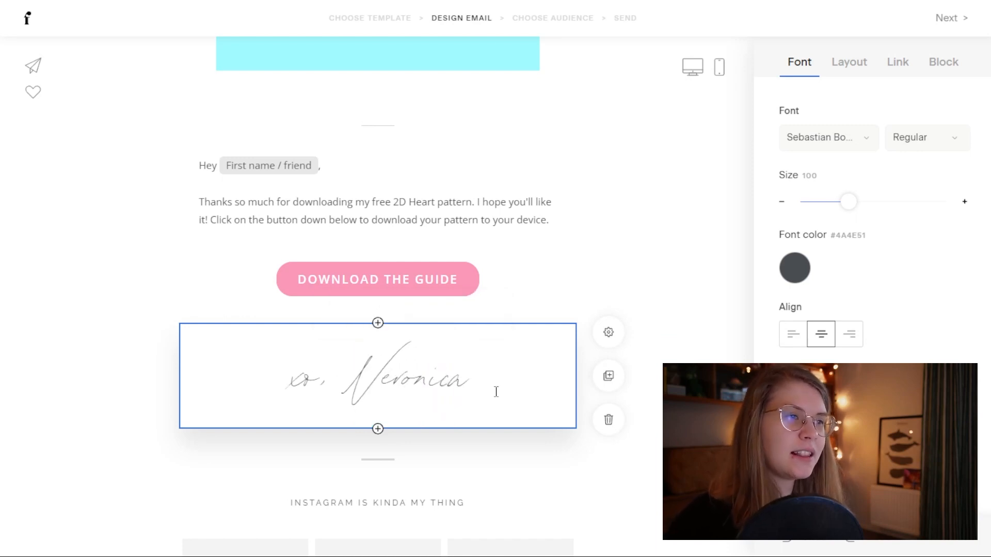
Step: Set the signature text's font to Eye Catching
left_click_drag(496, 392, 243, 389)
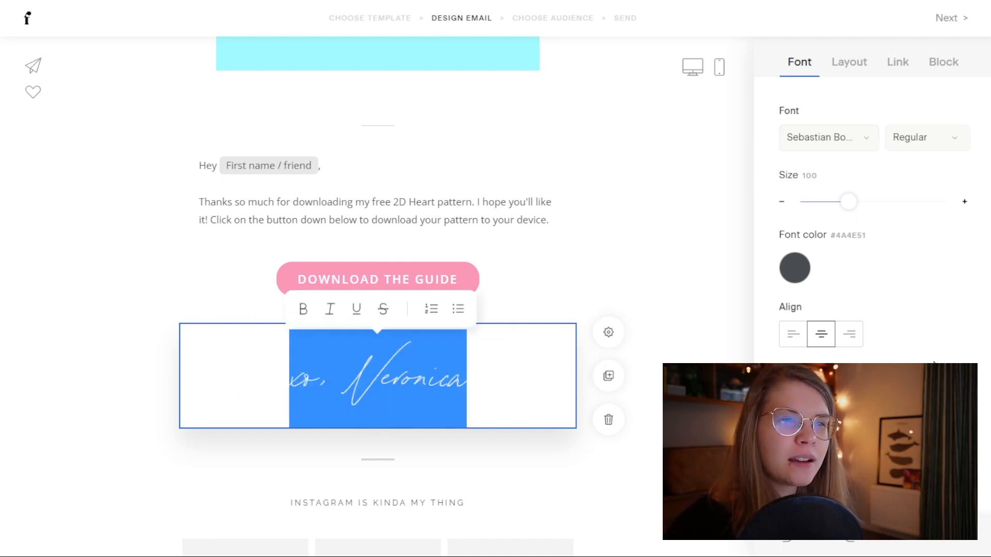
left_click(862, 138)
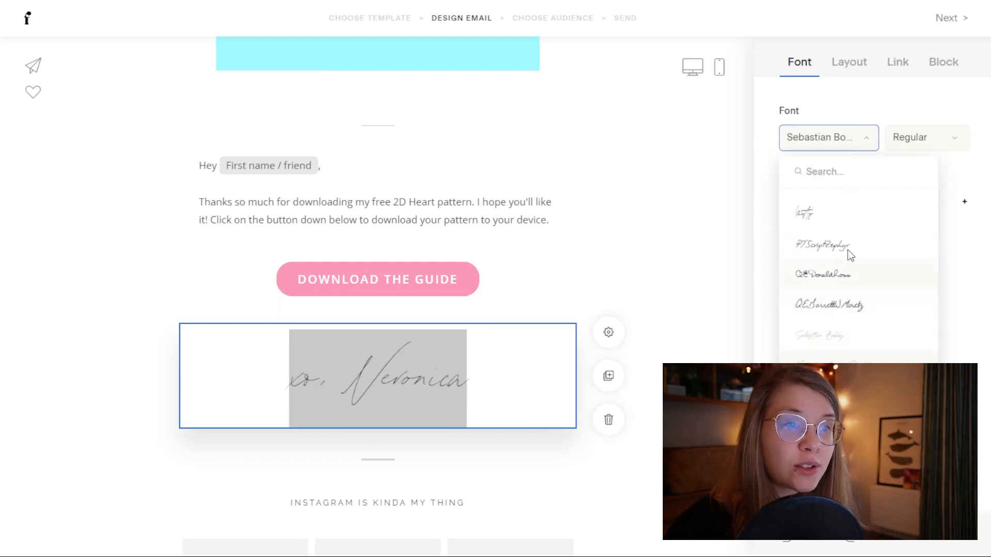
scroll(865, 356, "up", 10)
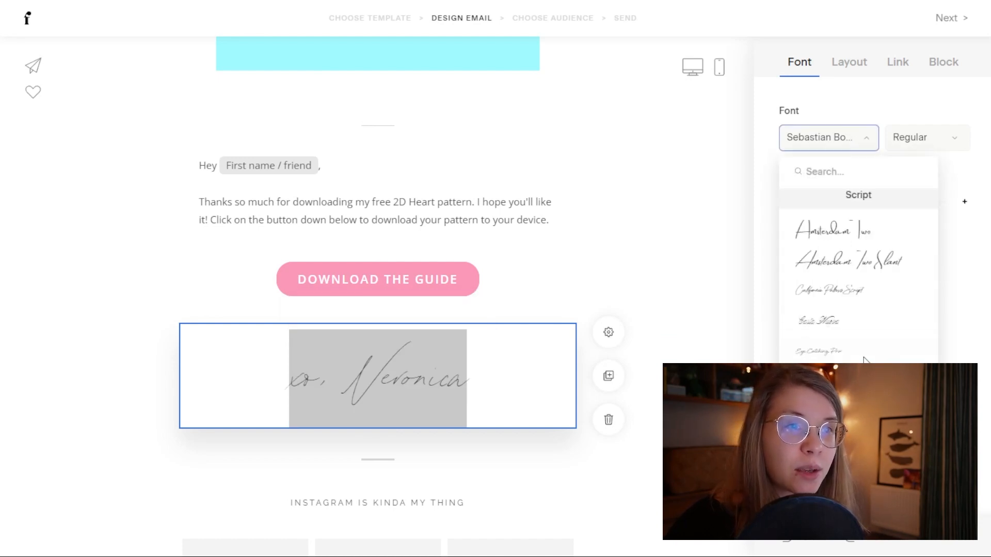
scroll(865, 356, "down", 3)
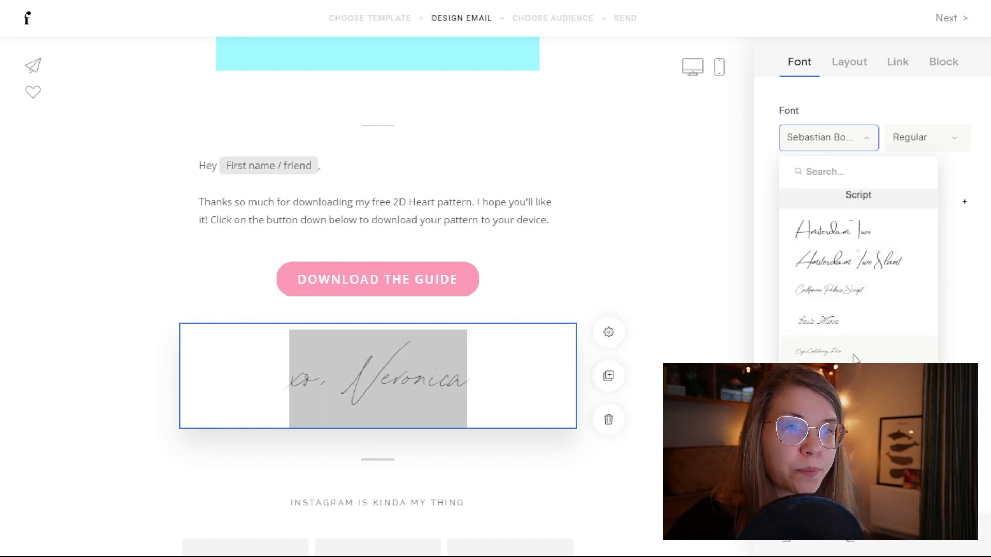
left_click(841, 352)
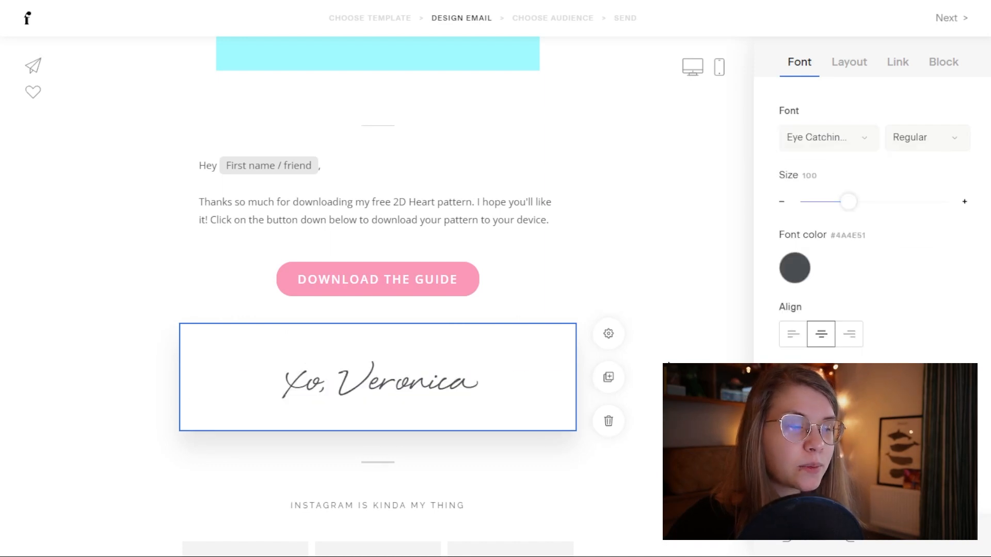
left_click(658, 333)
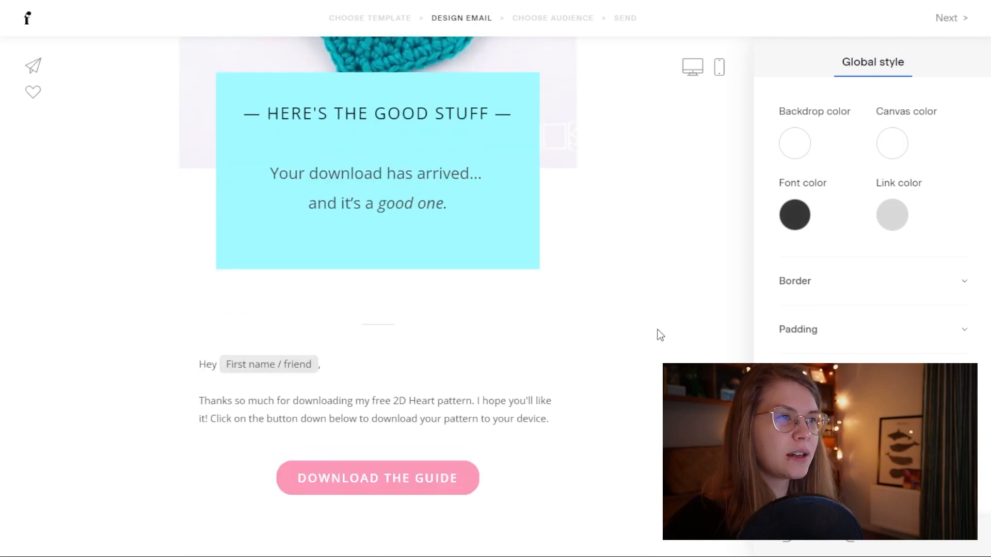
Step: Delete the Instagram photo grid block and the logo image block from the footer
scroll(639, 346, "up", 4)
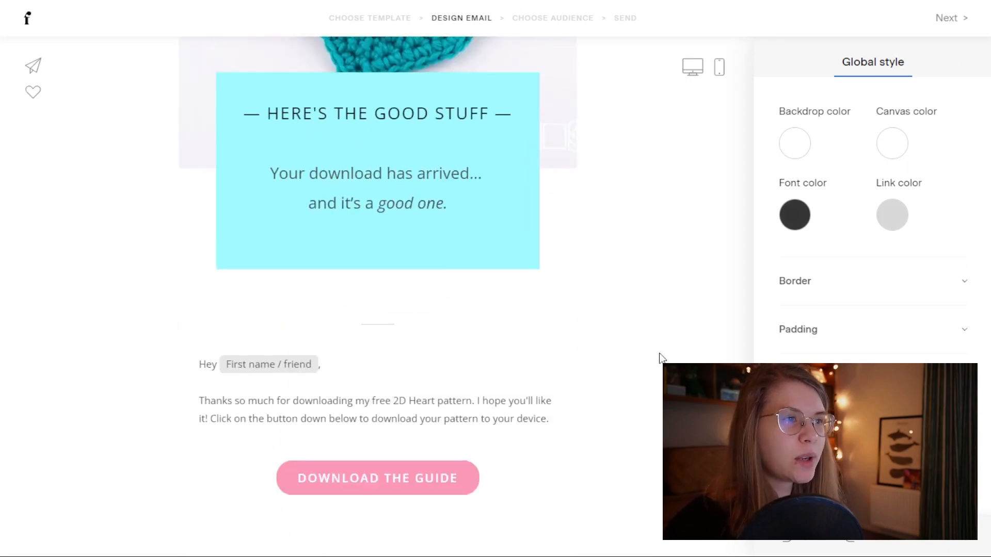
scroll(619, 361, "down", 7)
scroll(614, 376, "down", 4)
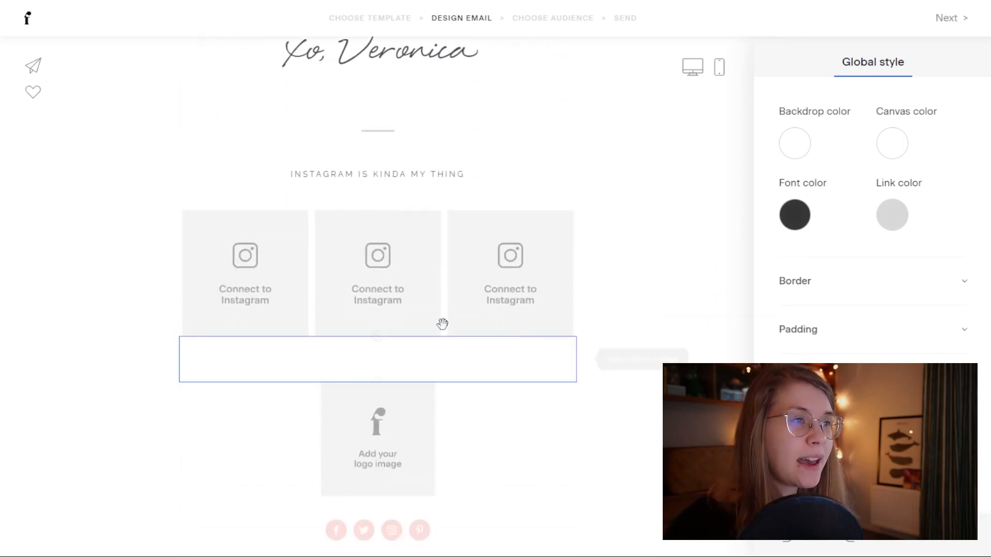
left_click(259, 283)
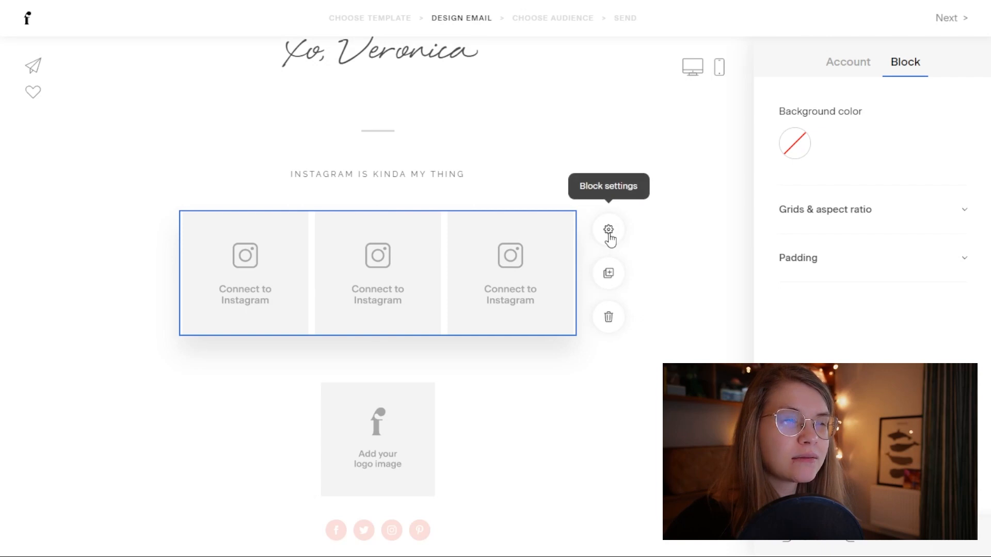
left_click(860, 65)
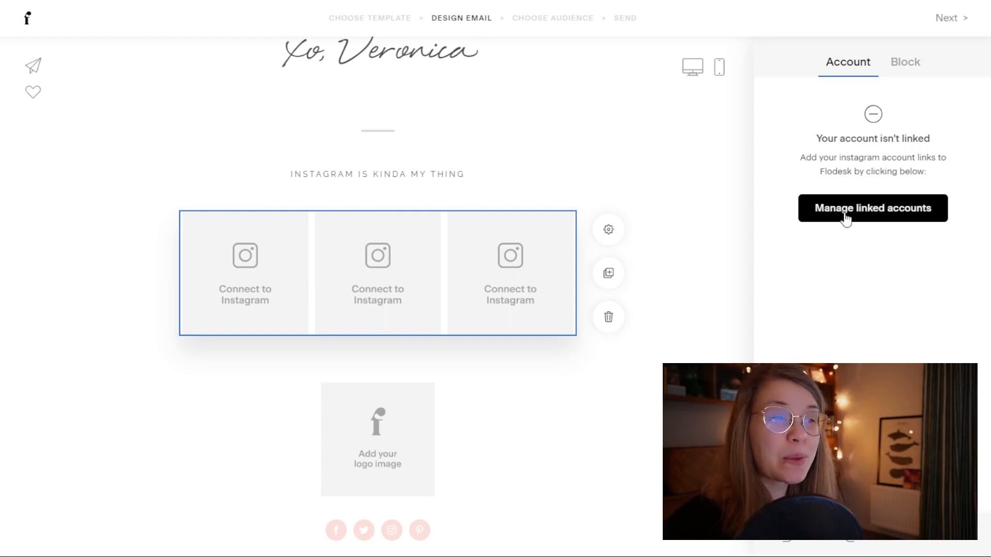
scroll(435, 295, "up", 1)
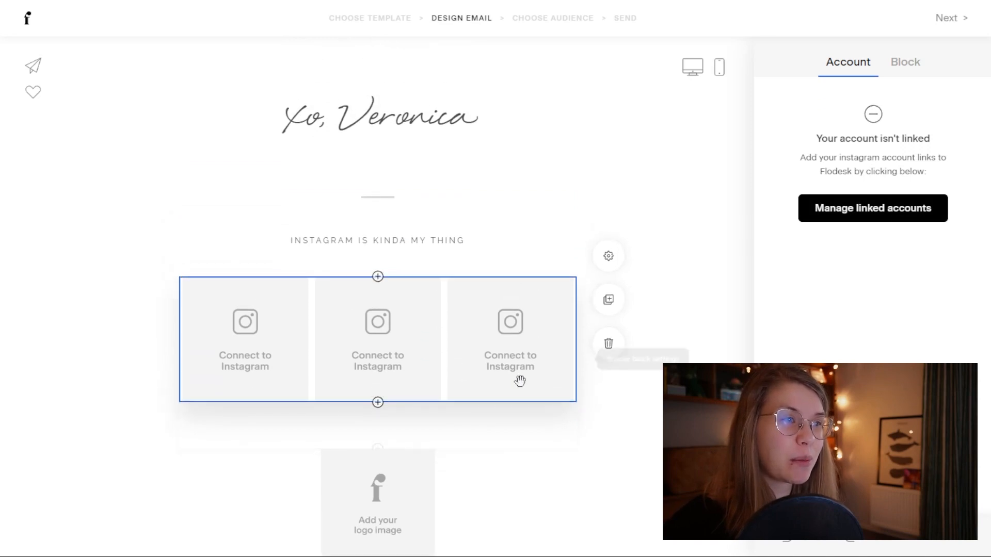
left_click(607, 386)
left_click(504, 394)
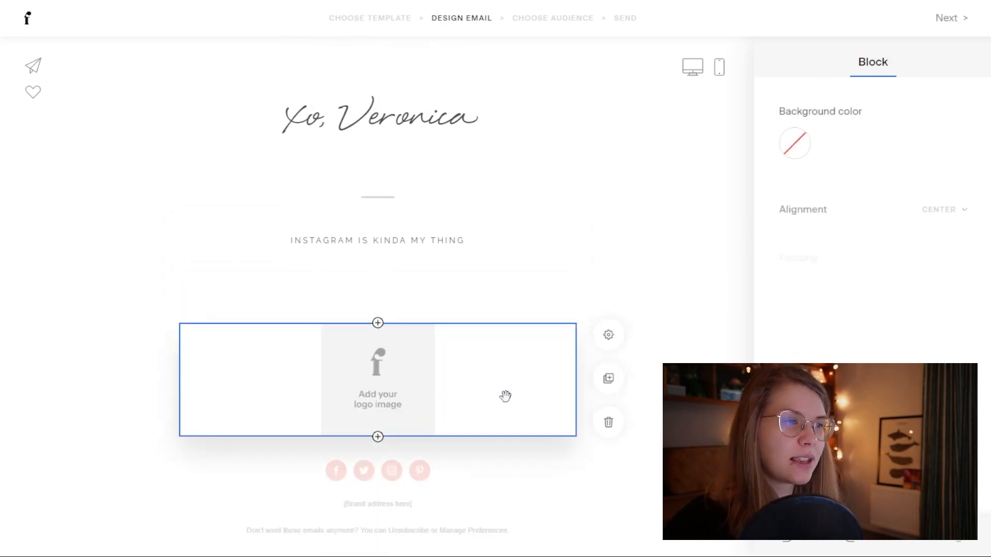
left_click(610, 422)
Step: Delete the spacers, the social icons and the 'INSTAGRAM IS KINDA MY THING' heading
left_click(414, 397)
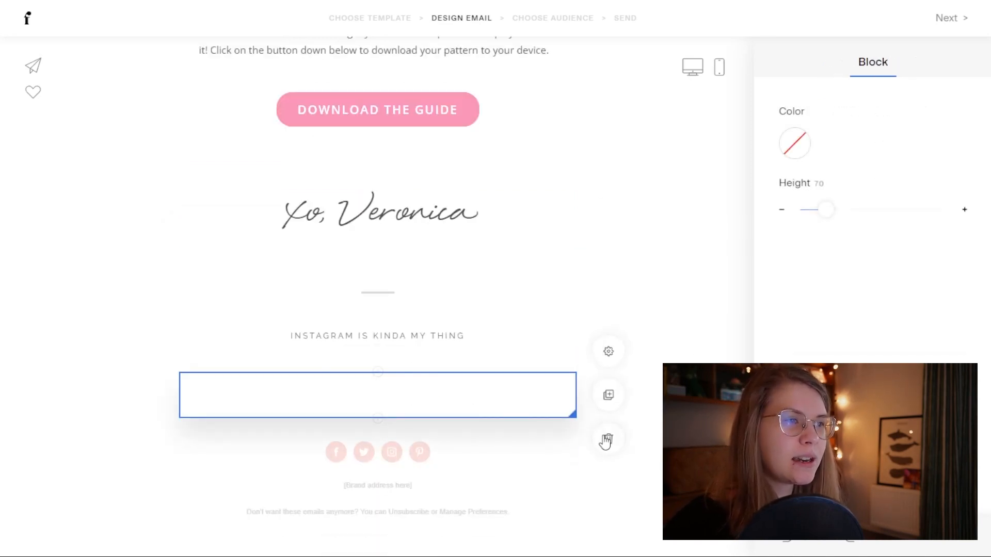
left_click(605, 442)
left_click(525, 471)
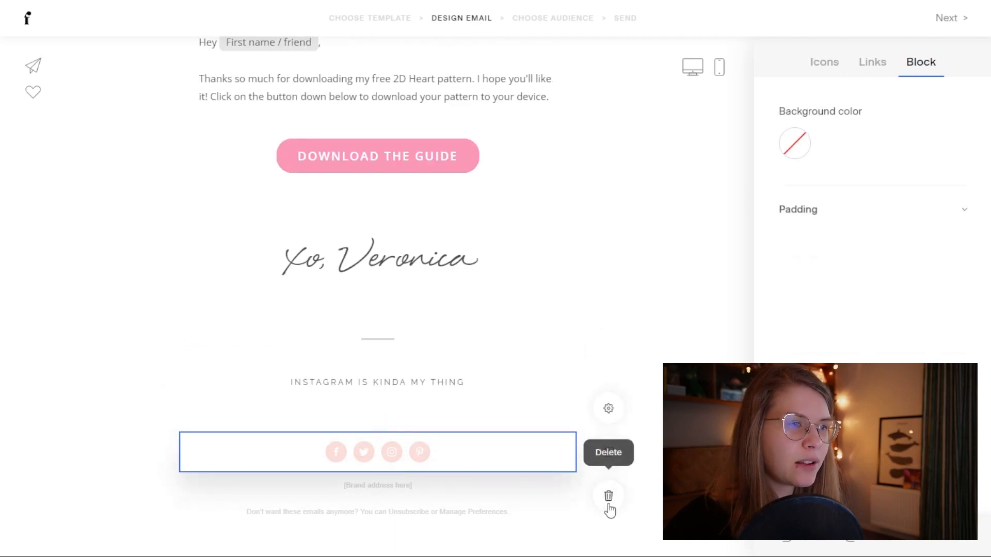
left_click(609, 496)
left_click(422, 458)
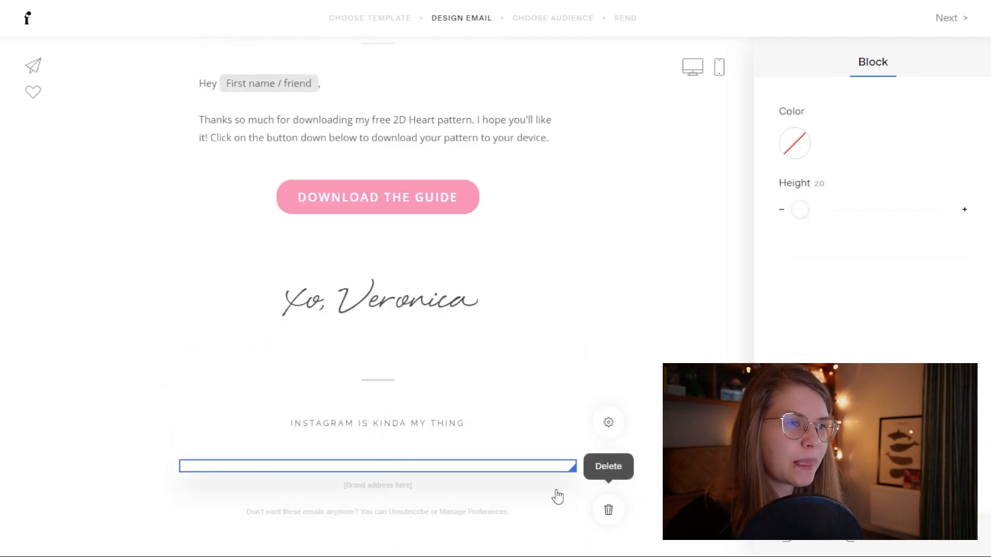
left_click(609, 510)
left_click(478, 467)
left_click(615, 504)
left_click(490, 466)
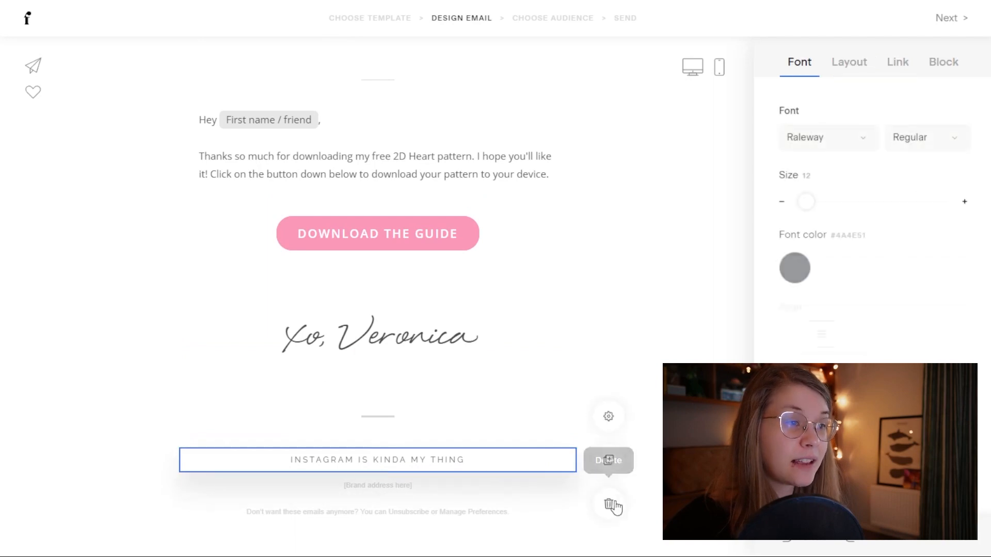
left_click(609, 506)
Step: Keep the undeletable address block, and remove the spacer and divider line around it
left_click(463, 472)
left_click(608, 529)
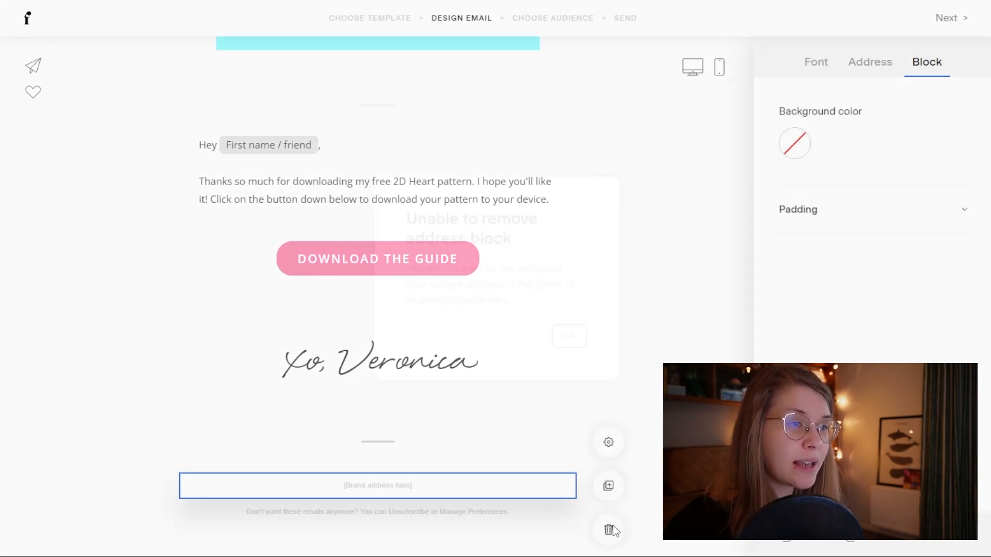
left_click(606, 193)
left_click(410, 462)
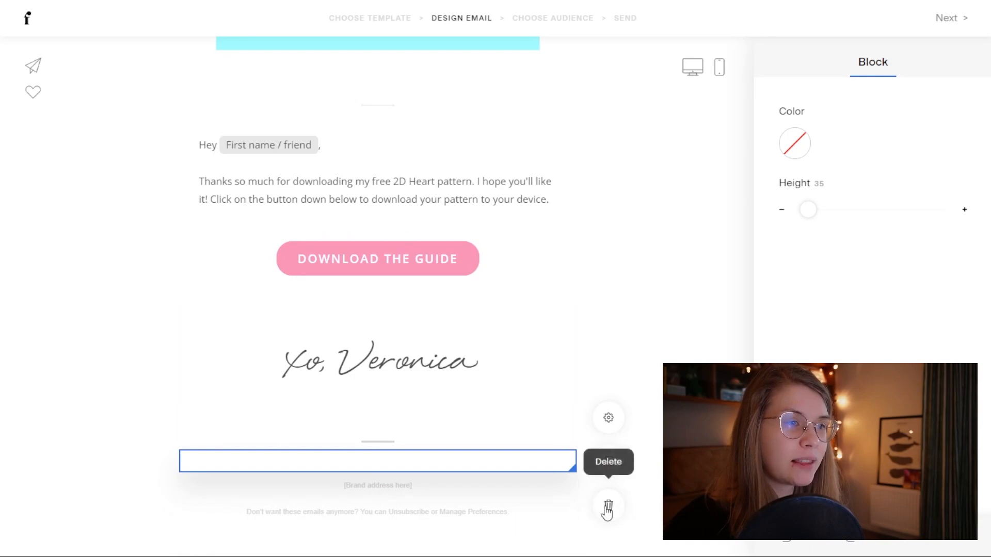
left_click(608, 507)
left_click(416, 467)
left_click(608, 509)
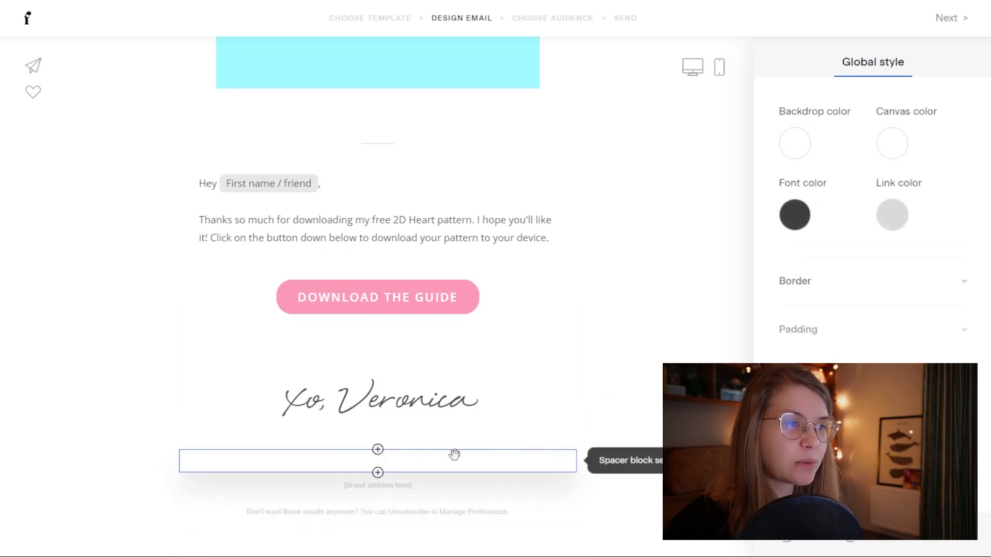
Step: Replace 'THE GUIDE' in the button label with 'YOUR PATTERN', correcting the typos
scroll(662, 336, "up", 10)
scroll(666, 336, "down", 2)
scroll(663, 333, "up", 3)
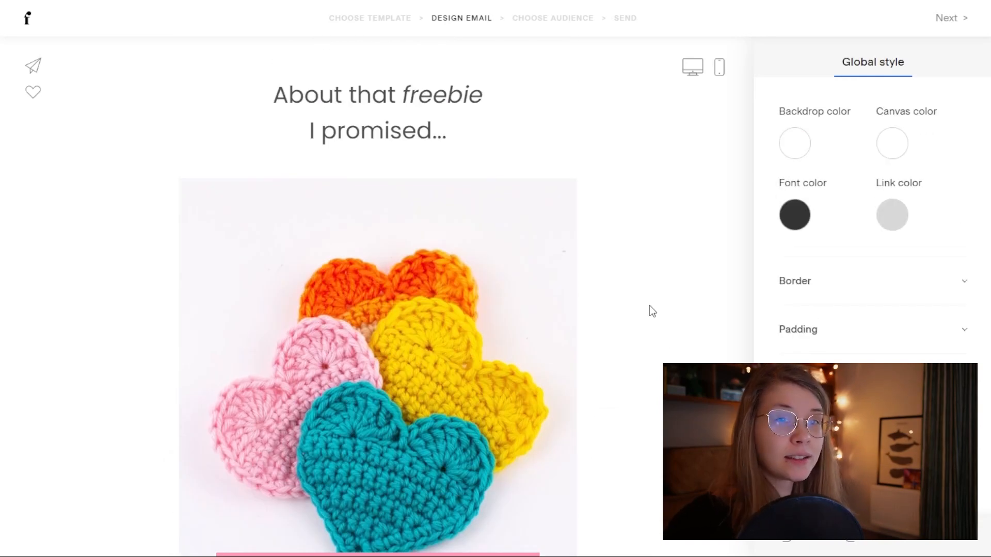
scroll(640, 312, "down", 4)
scroll(638, 306, "down", 7)
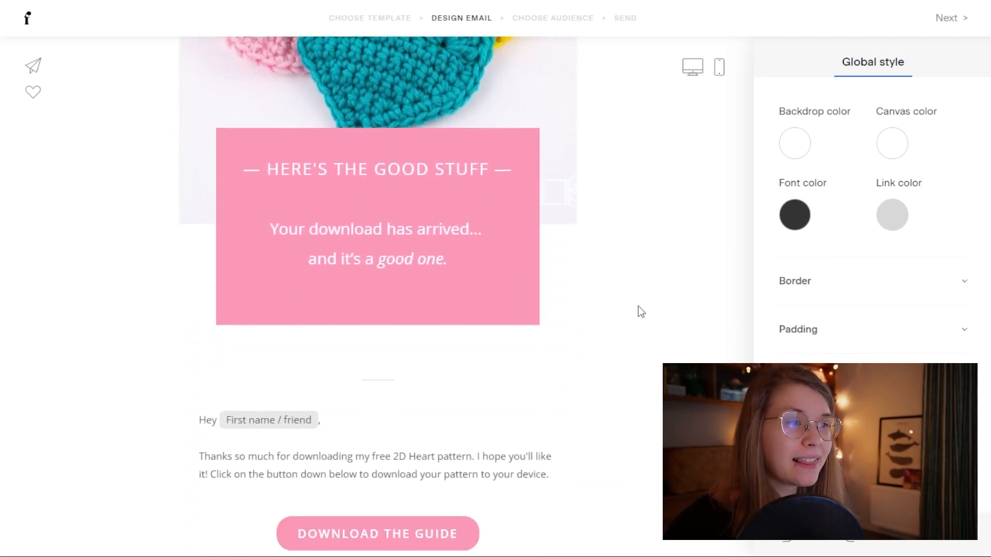
scroll(639, 307, "down", 1)
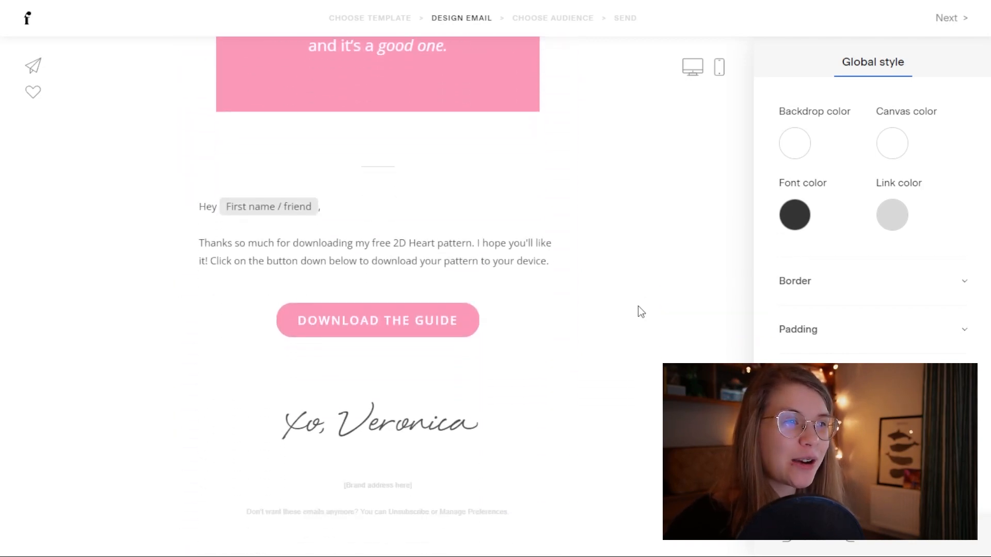
left_click(441, 319)
left_click_drag(456, 321, 385, 323)
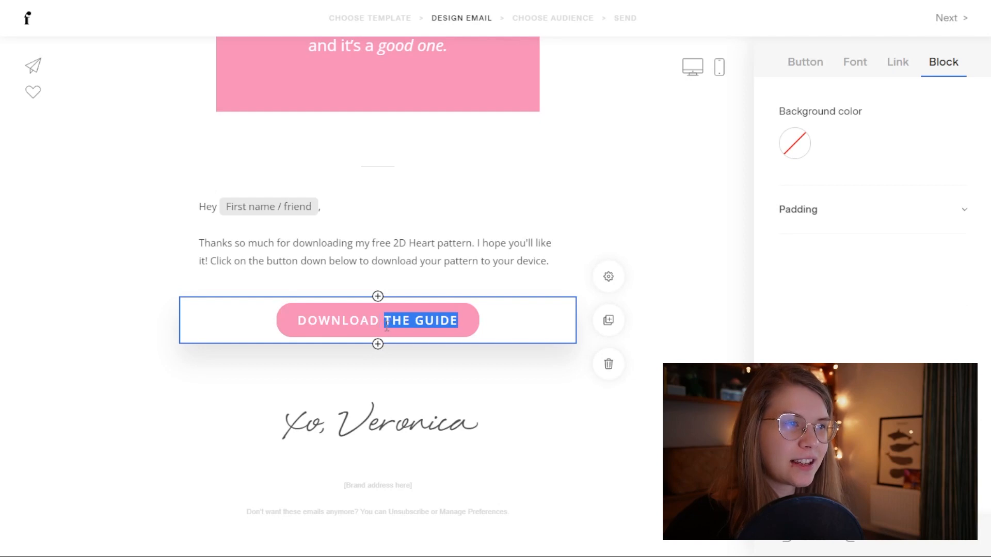
key("BackSpace")
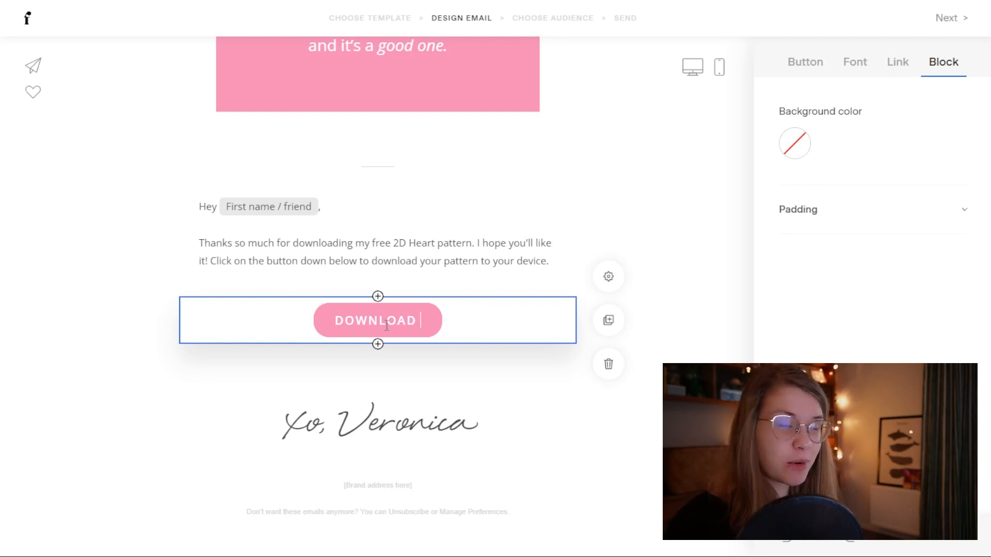
type("THE")
key("BackSpace")
key("BackSpace")
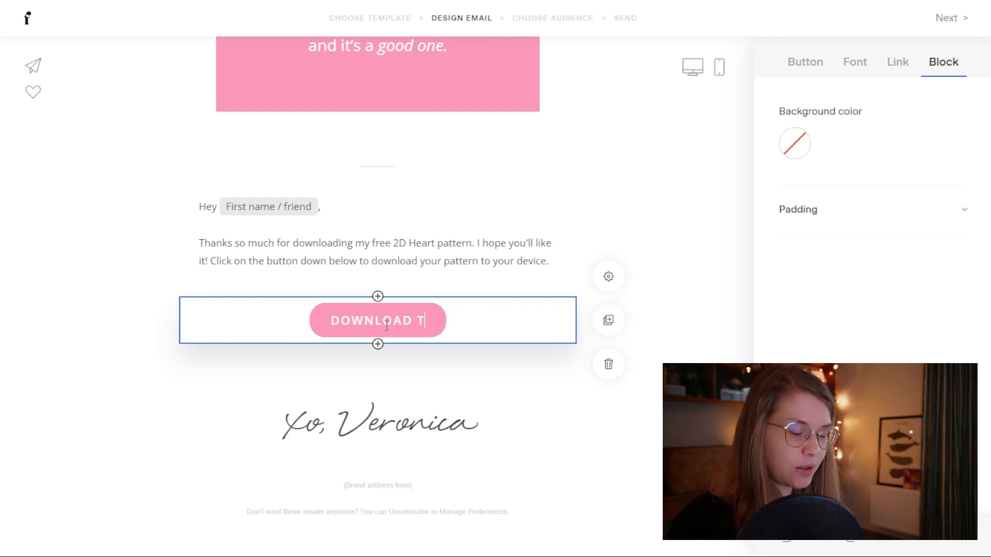
type("YORU PATTERN")
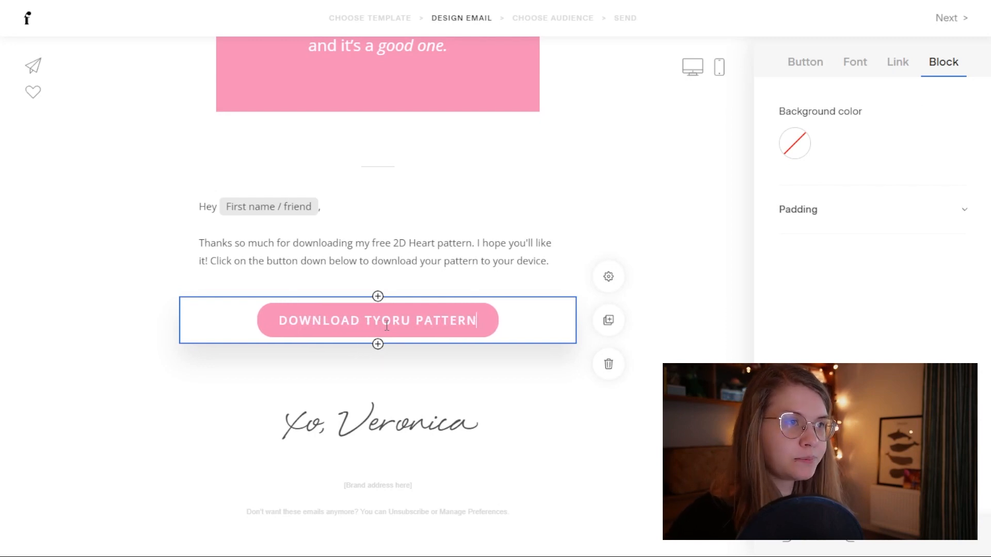
left_click_drag(414, 321, 381, 323)
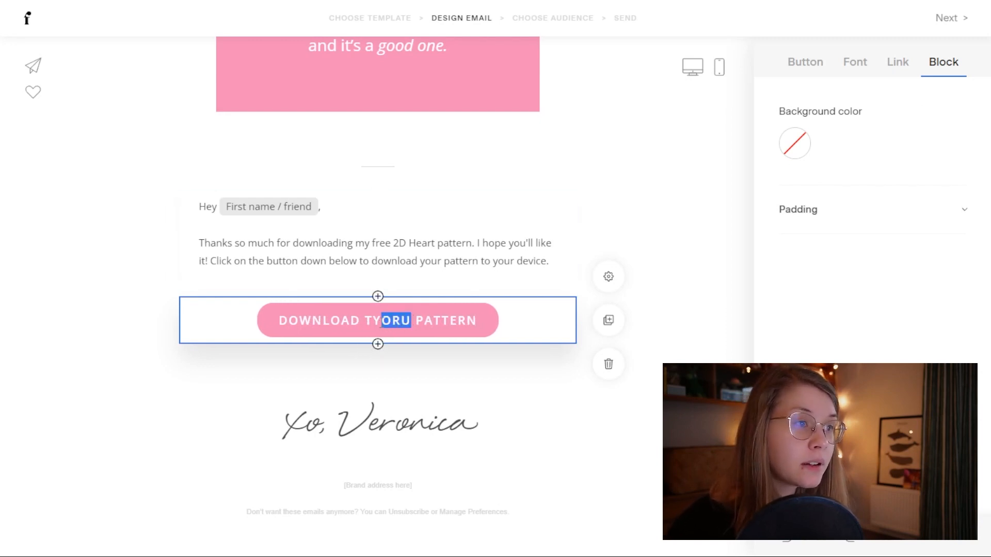
type("YOUR")
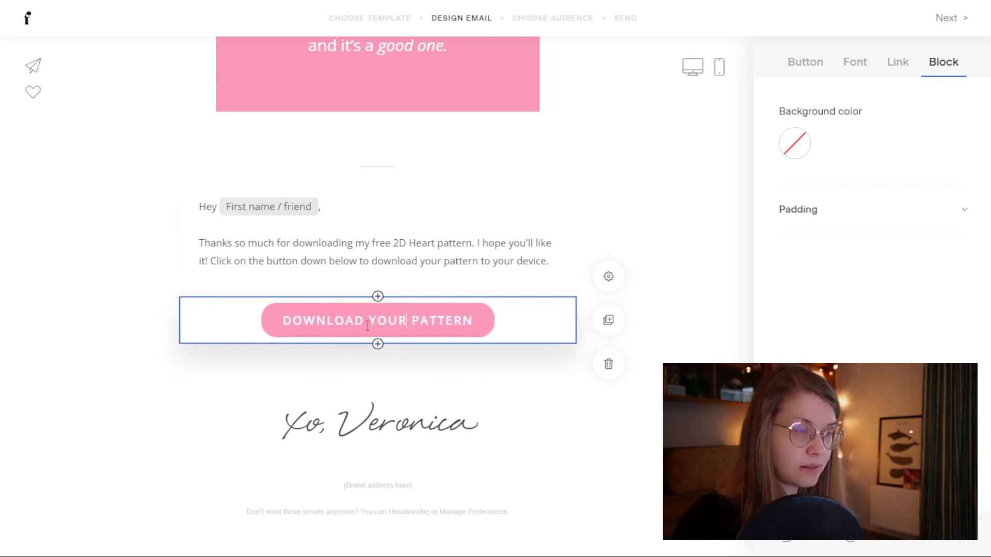
left_click(453, 351)
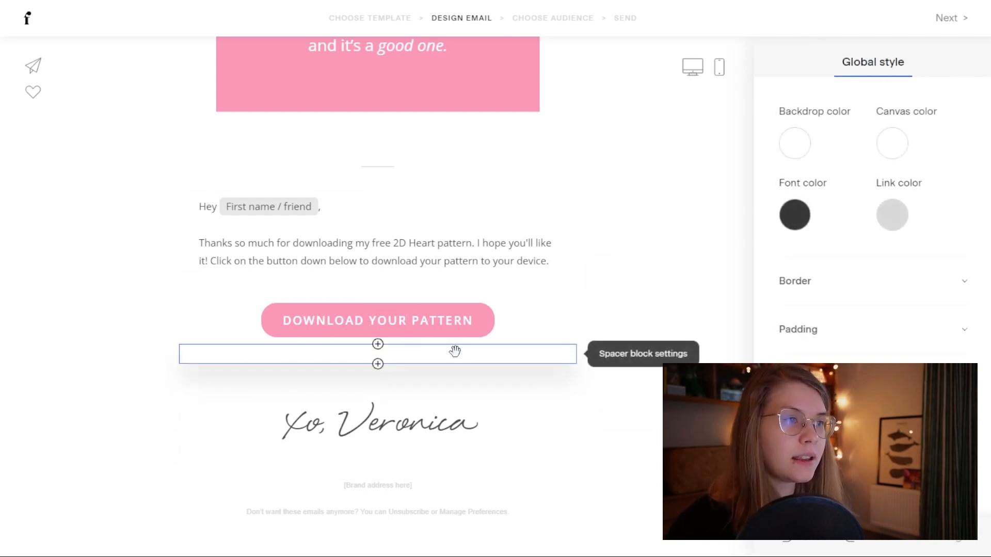
Step: Delete the spacer below the button and check where the 'DOWNLOAD YOUR PATTERN' button links
left_click(609, 396)
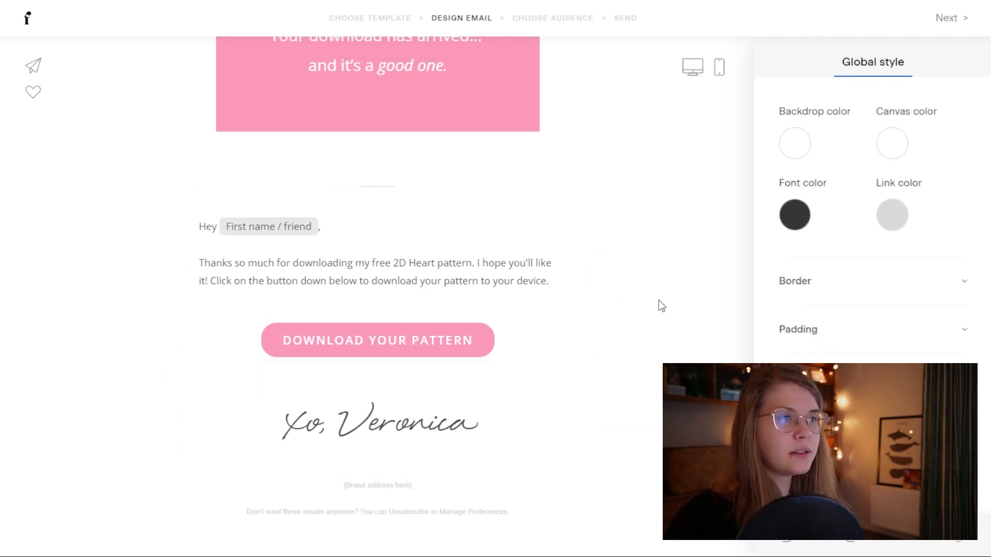
scroll(660, 301, "up", 10)
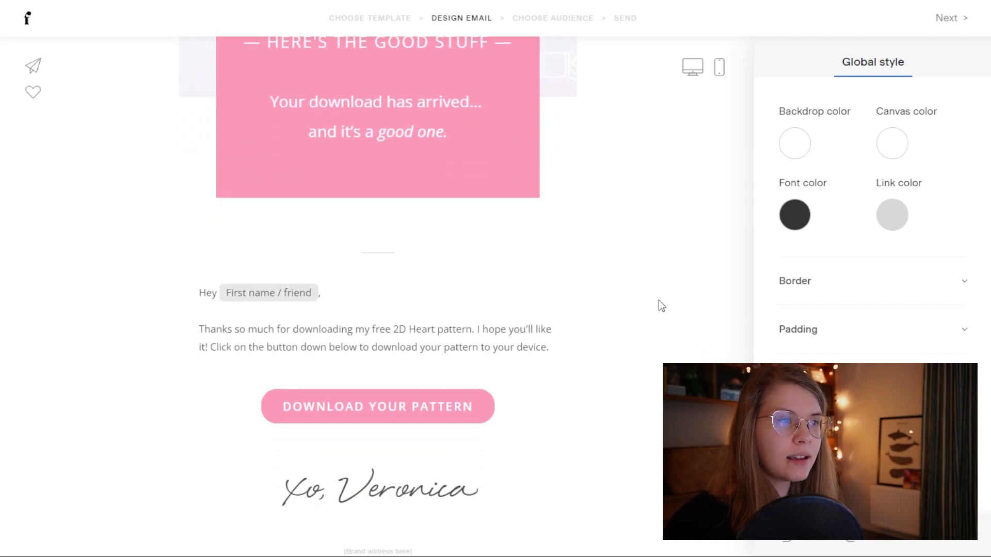
scroll(659, 301, "up", 1)
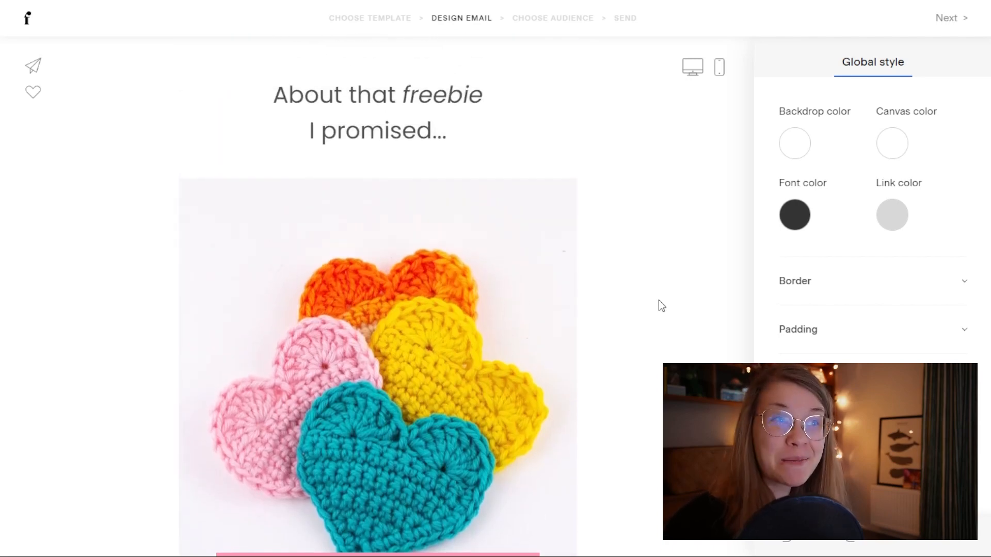
scroll(594, 331, "down", 6)
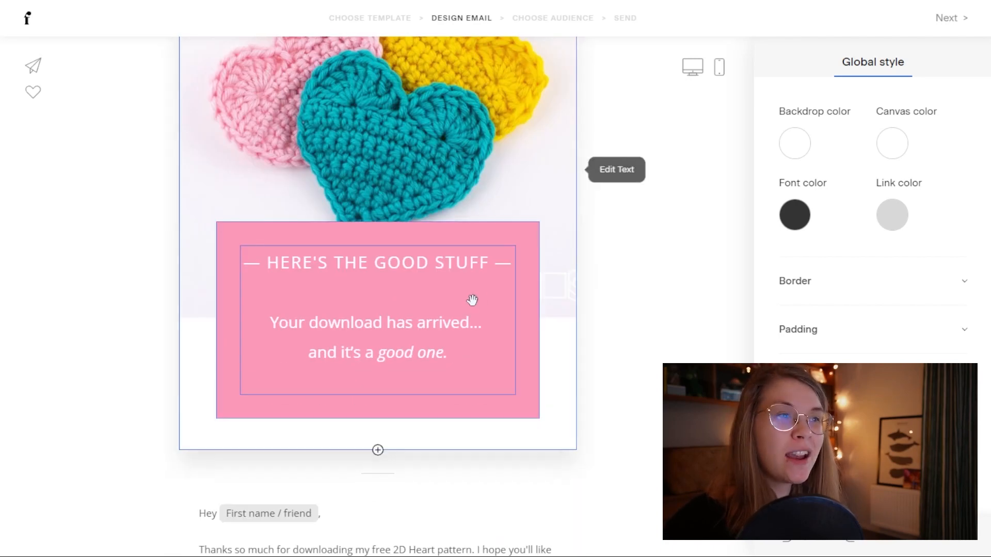
scroll(646, 355, "down", 5)
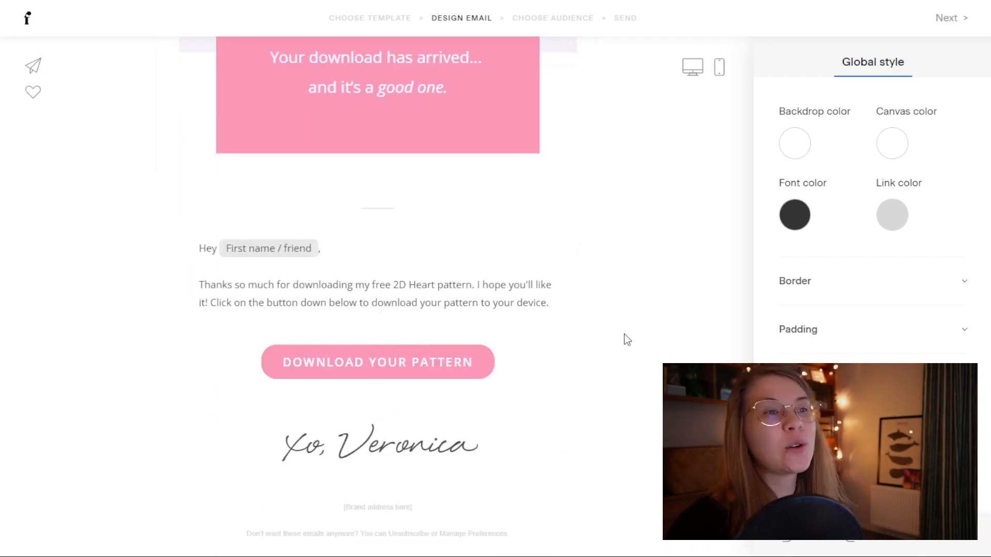
scroll(628, 339, "down", 1)
left_click(377, 355)
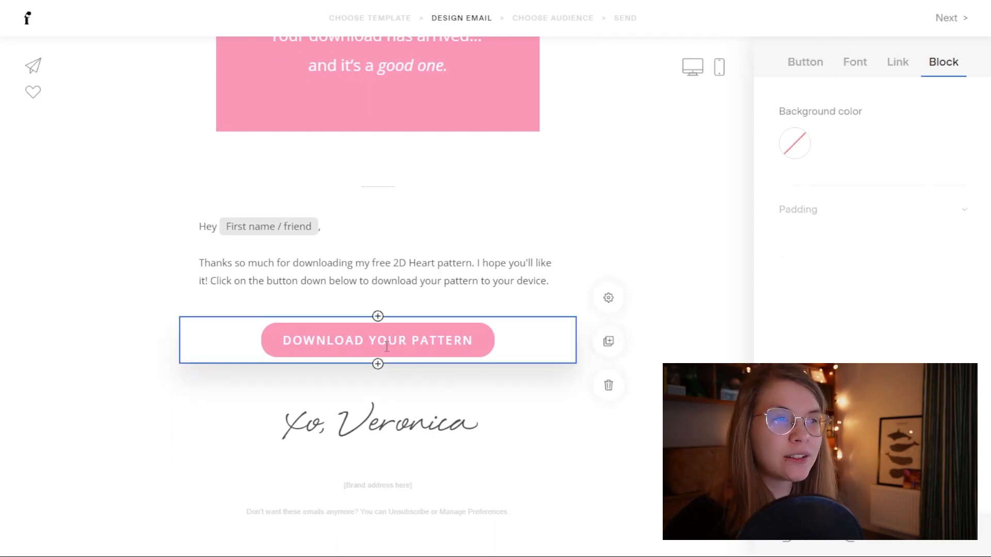
left_click(906, 68)
left_click(642, 438)
Step: Preview the freebie email at phone and desktop widths, then go back to editing
scroll(642, 439, "up", 10)
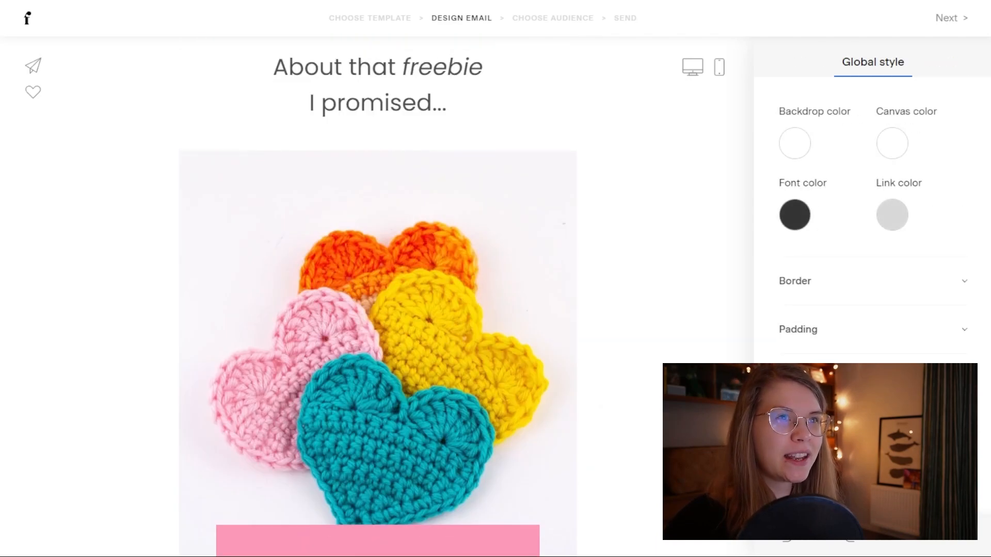
left_click(720, 72)
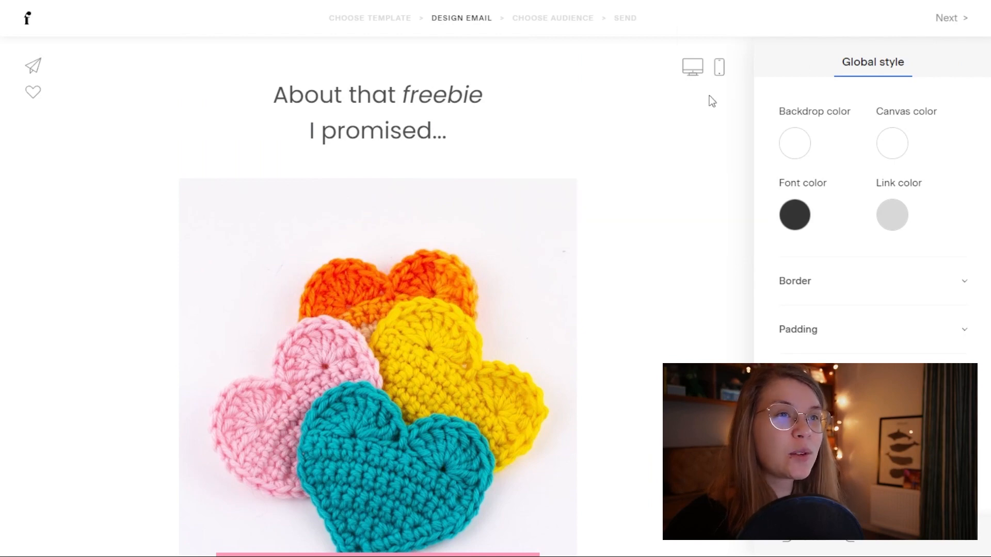
left_click(720, 69)
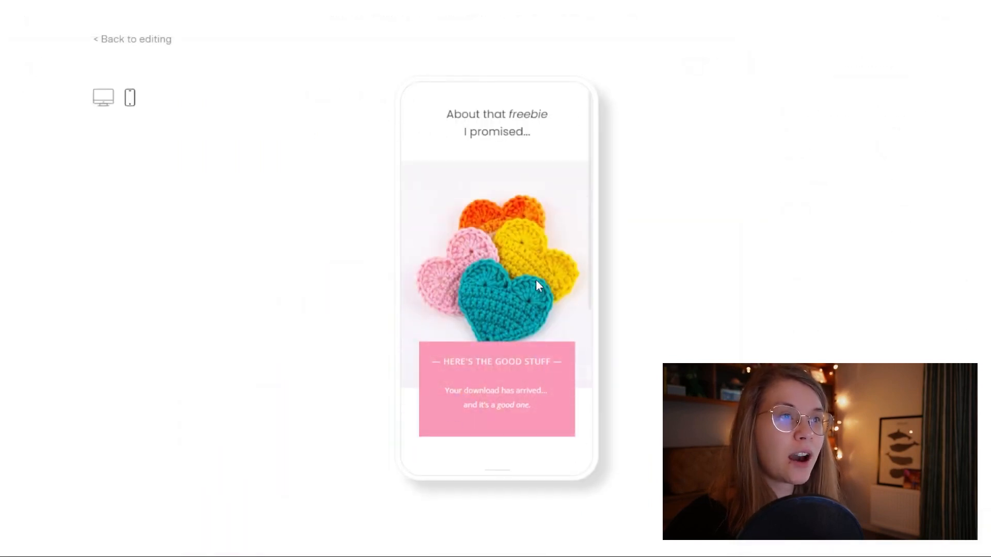
scroll(535, 280, "down", 5)
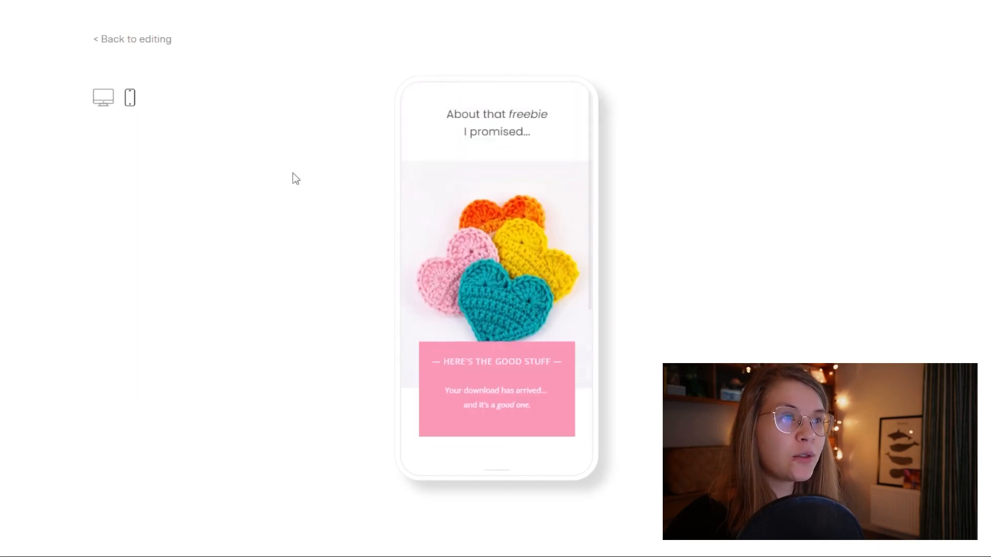
left_click(105, 99)
scroll(672, 228, "down", 10)
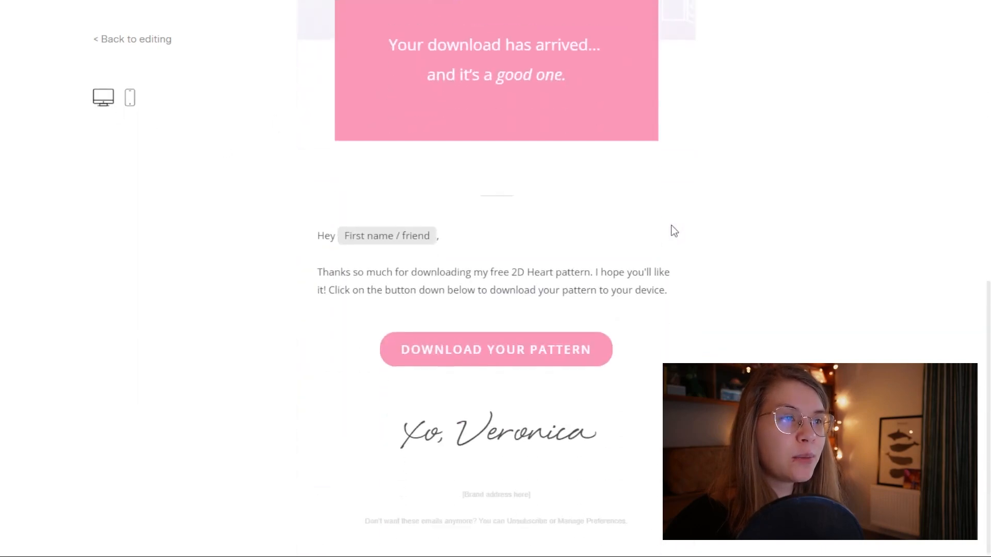
scroll(674, 230, "up", 10)
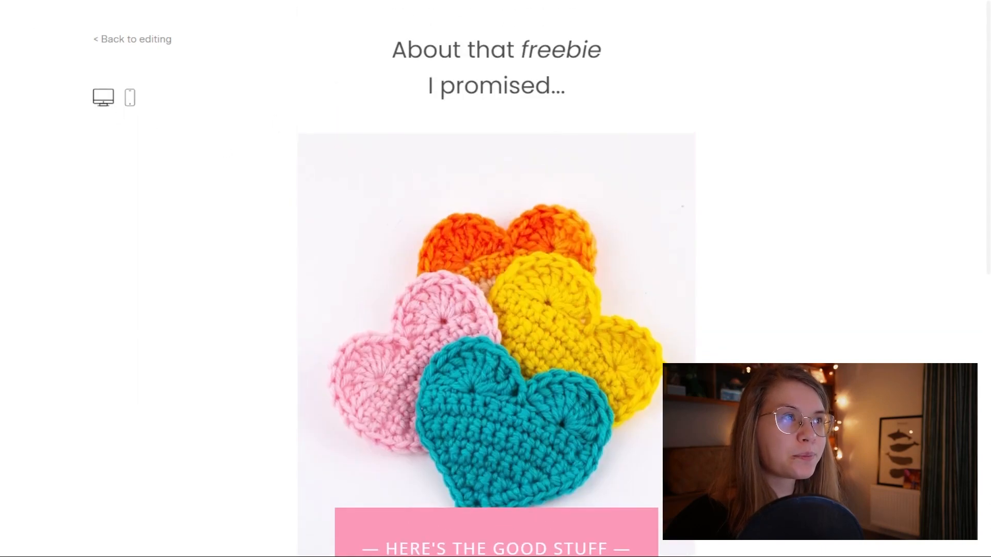
left_click(143, 42)
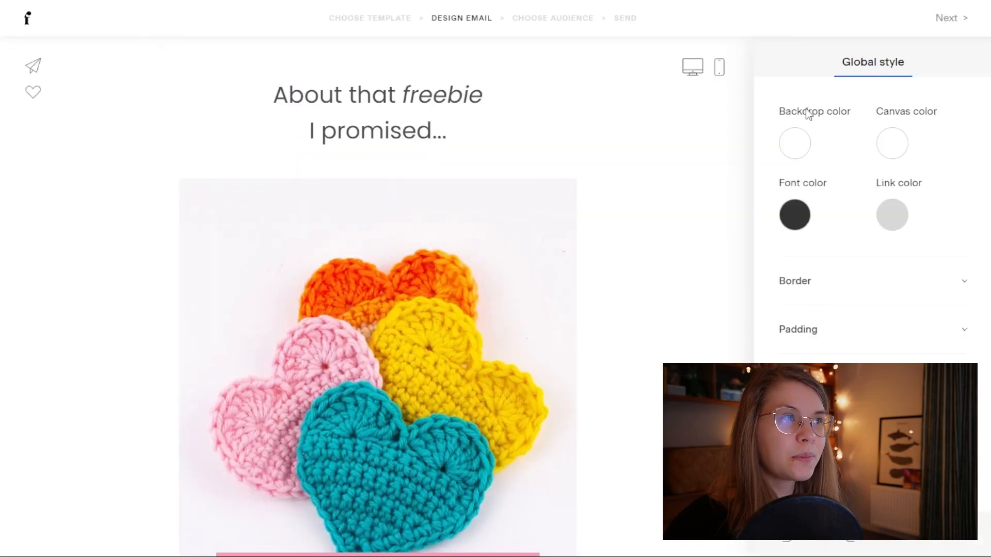
Step: Fill in the mailing address prompt and advance from design to the Choose Audience step
left_click(946, 26)
left_click(513, 335)
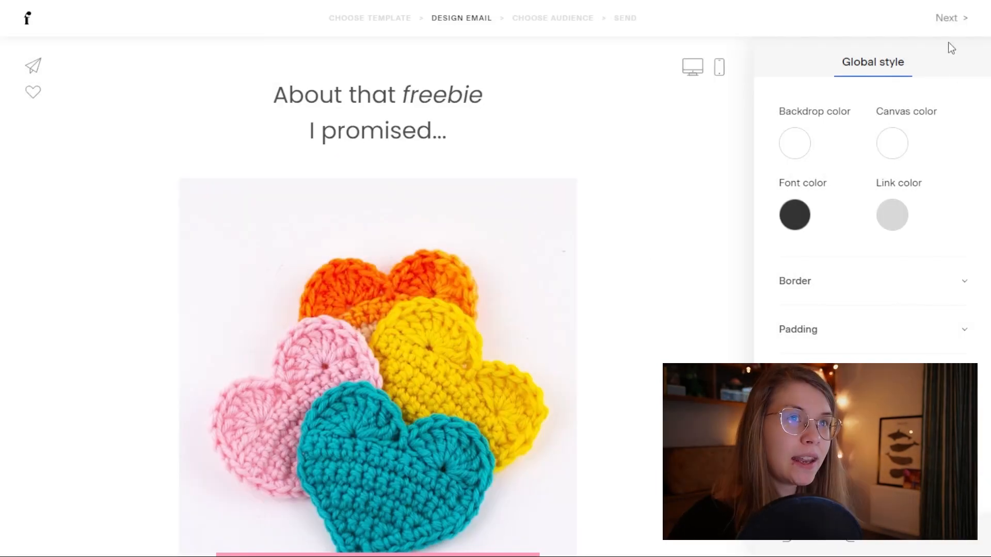
left_click(948, 21)
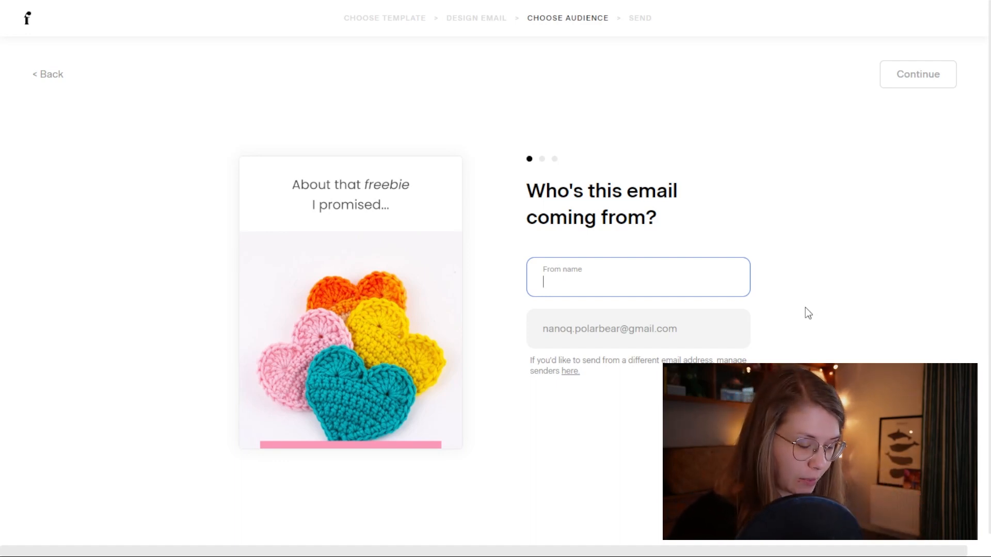
Step: Enter the sender's From name and confirm the sender details
type("N")
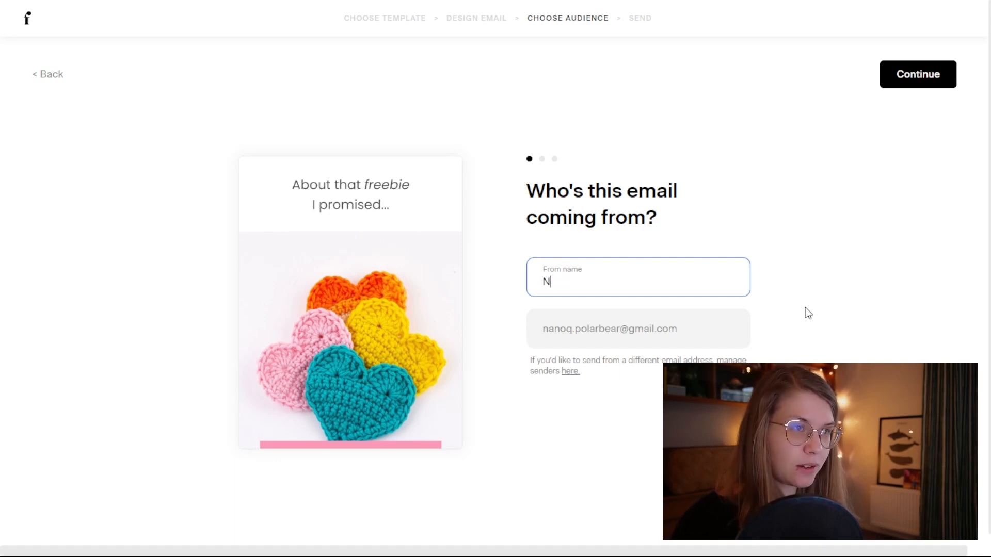
type("onq")
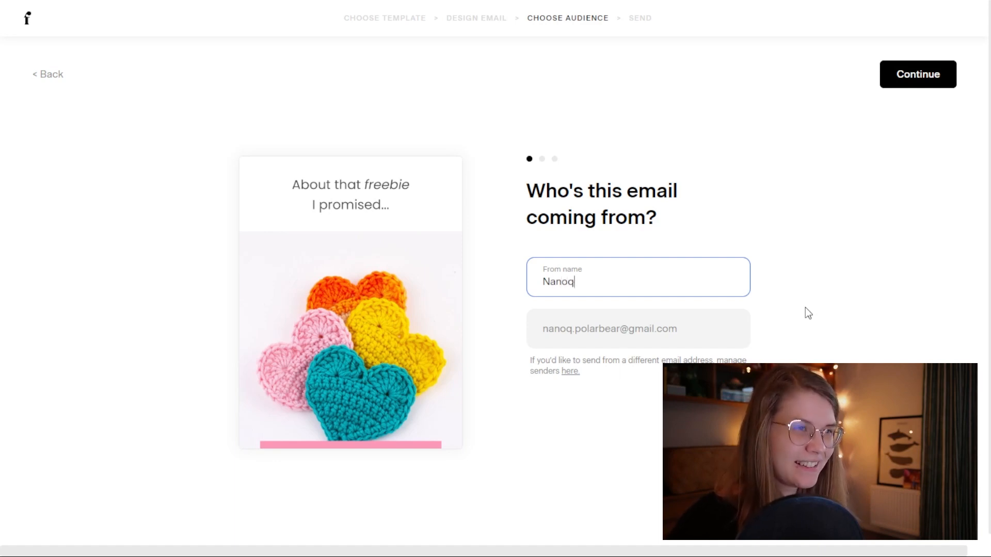
left_click(808, 314)
left_click(901, 86)
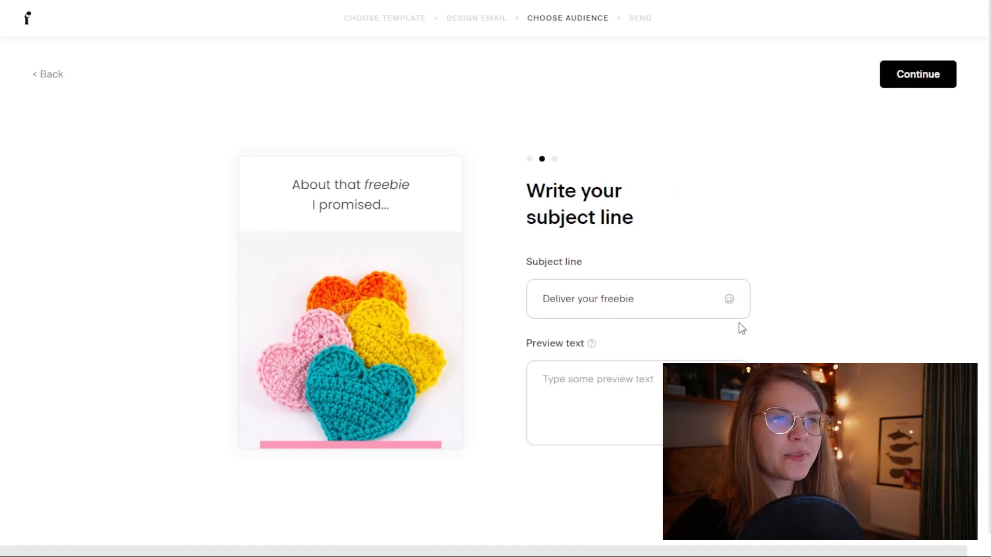
Step: Replace the subject line with 'Here's your free pattern!'
left_click(655, 303)
left_click_drag(636, 302, 516, 306)
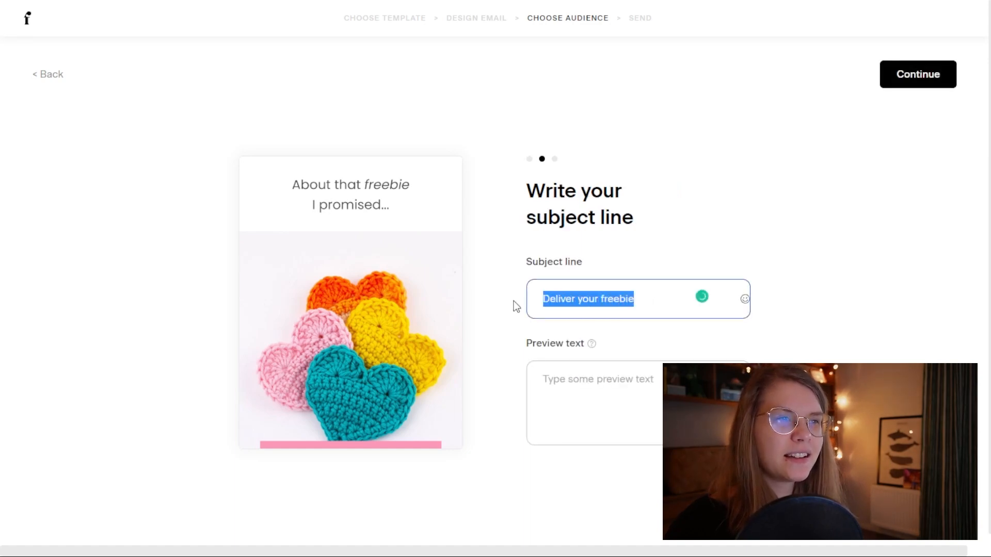
key("BackSpace")
type("You")
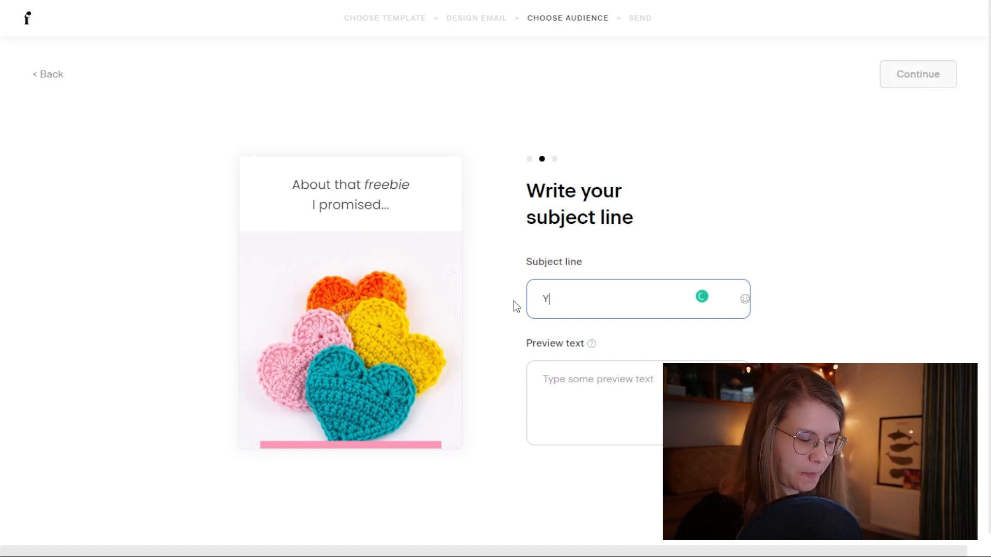
key("BackSpace")
key("BackSpace")
key("BackSpace")
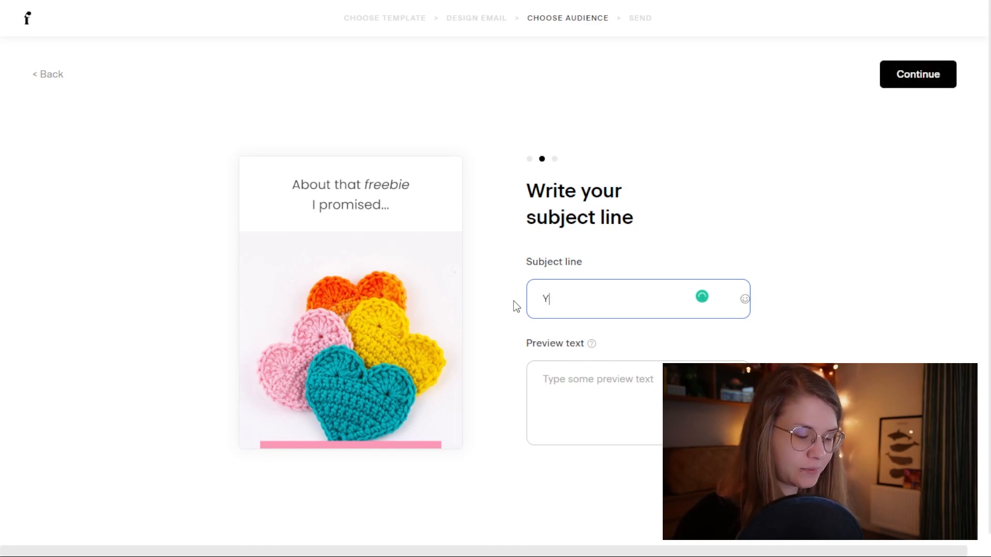
type("Here's ")
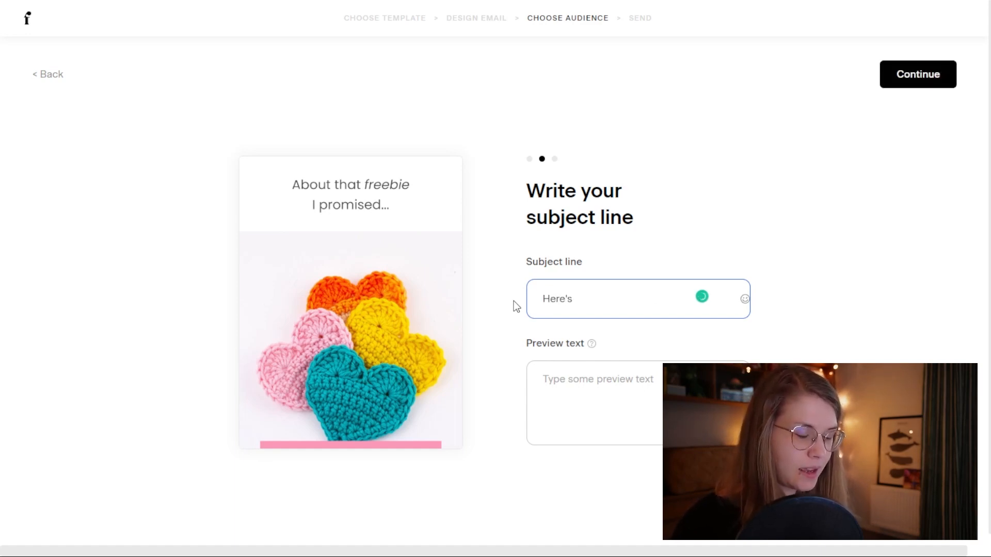
type("your free pattern!")
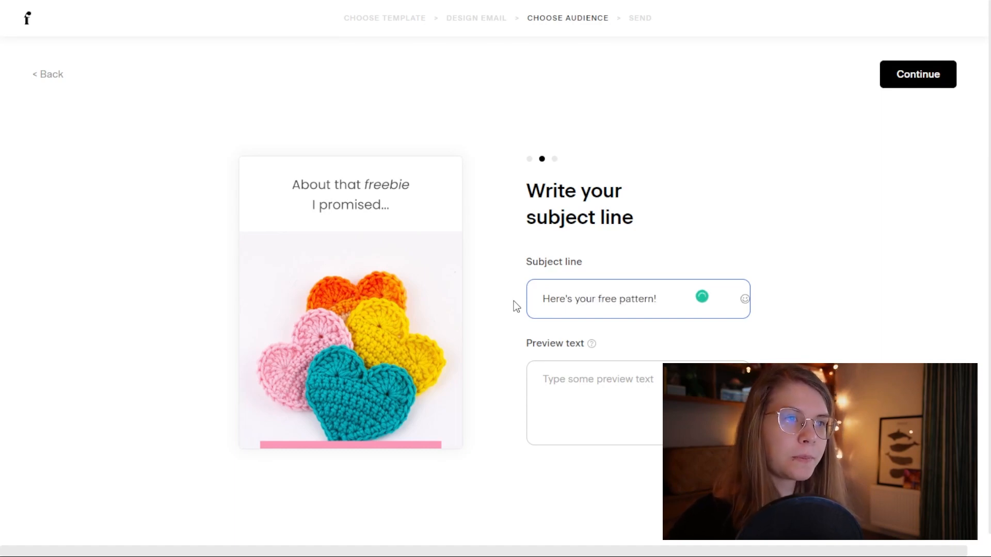
Step: Append a yellow heart emoji to the end of the subject line
left_click(745, 299)
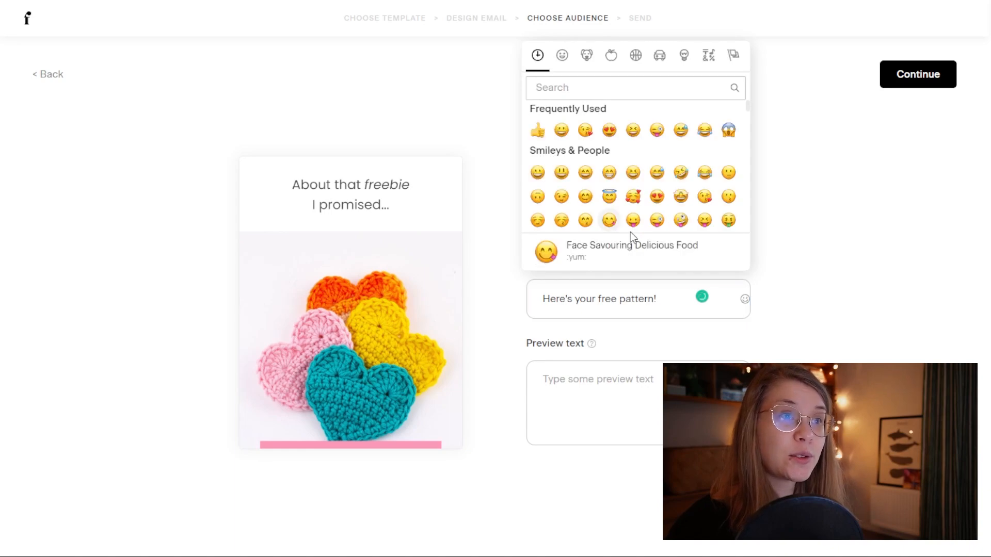
scroll(609, 134, "down", 3)
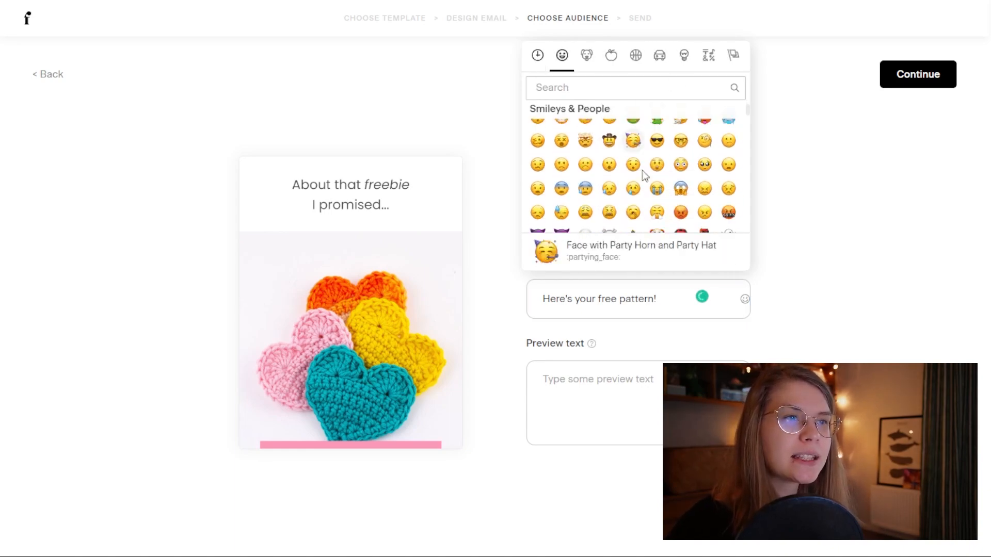
scroll(642, 170, "down", 3)
left_click(683, 55)
left_click(709, 56)
left_click(659, 55)
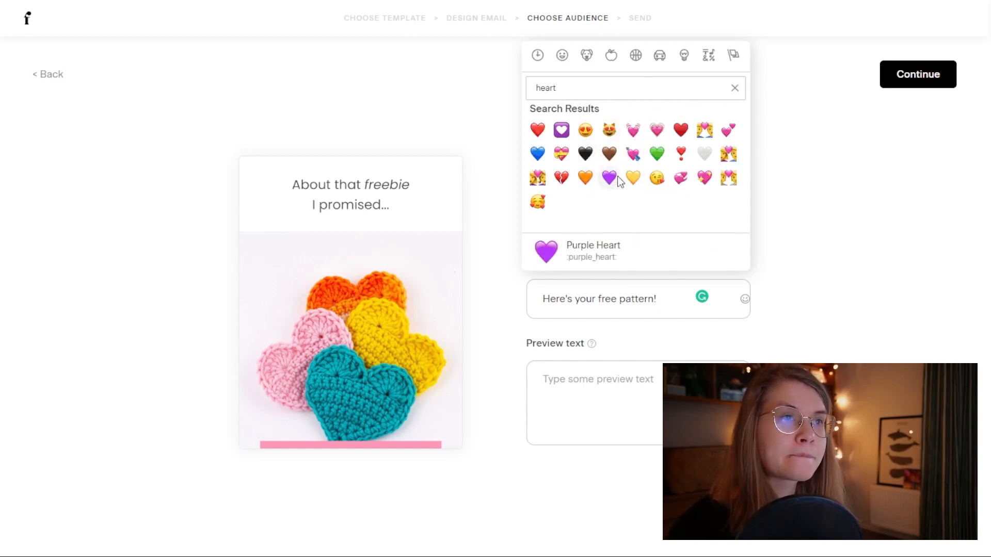
left_click(633, 178)
left_click(617, 392)
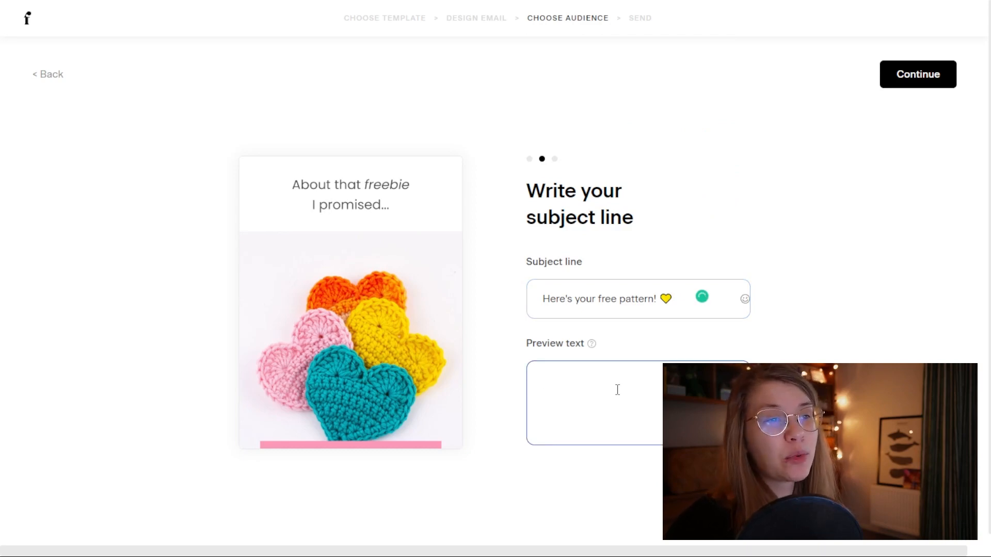
Step: Skip the preview text and continue to the 'Choose your recipients' step
mouse_move(593, 345)
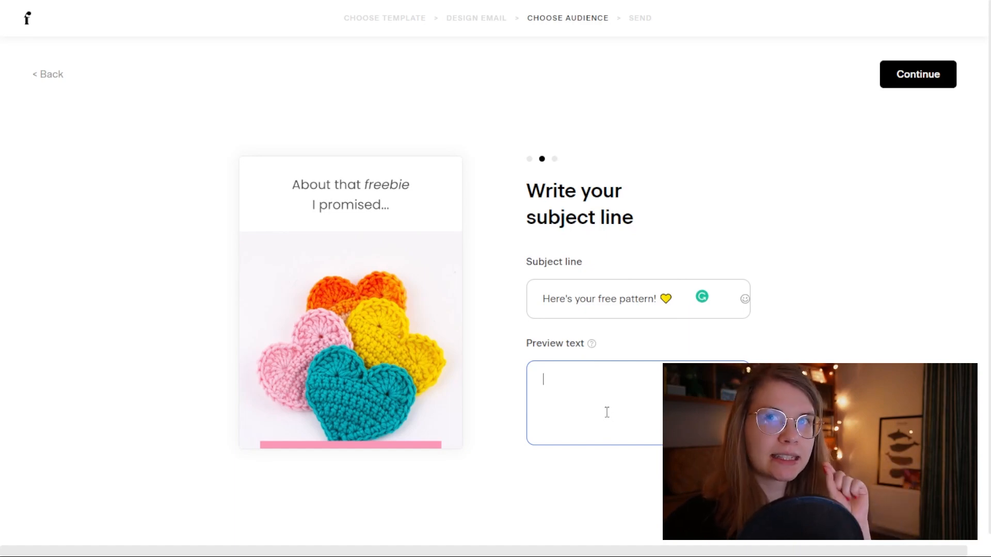
left_click(918, 91)
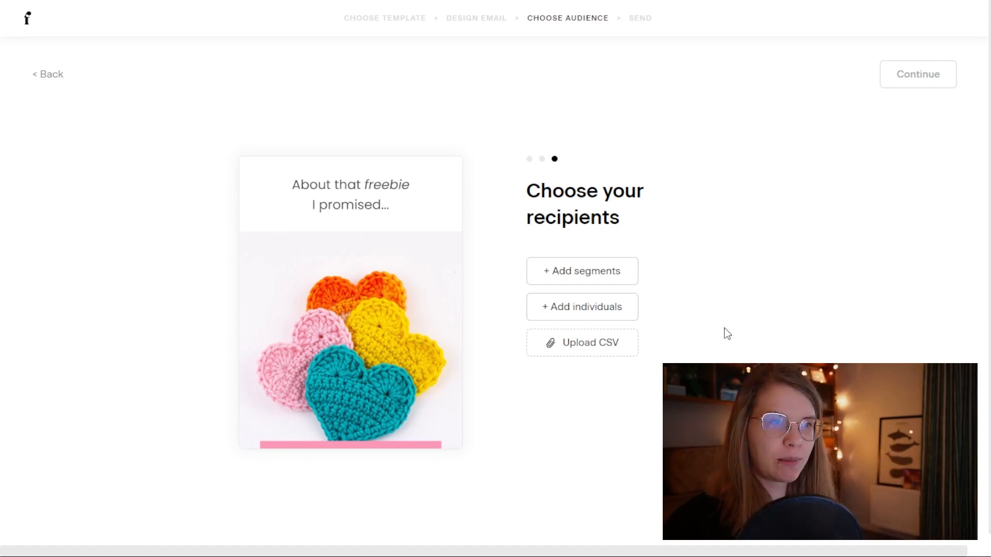
Step: Close segment selection without choosing any, leaving 'Deliver your freebie' as a draft on My emails
left_click(594, 276)
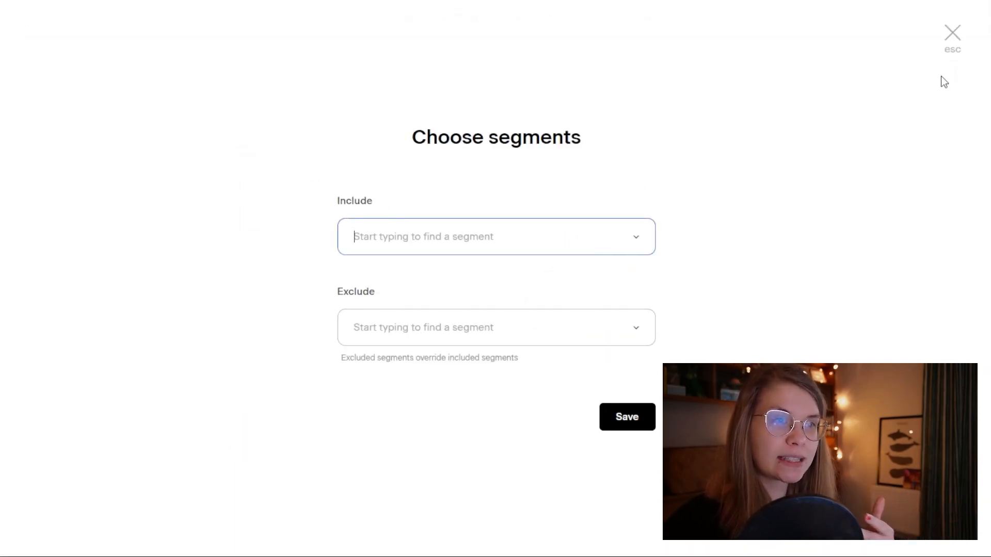
left_click(952, 32)
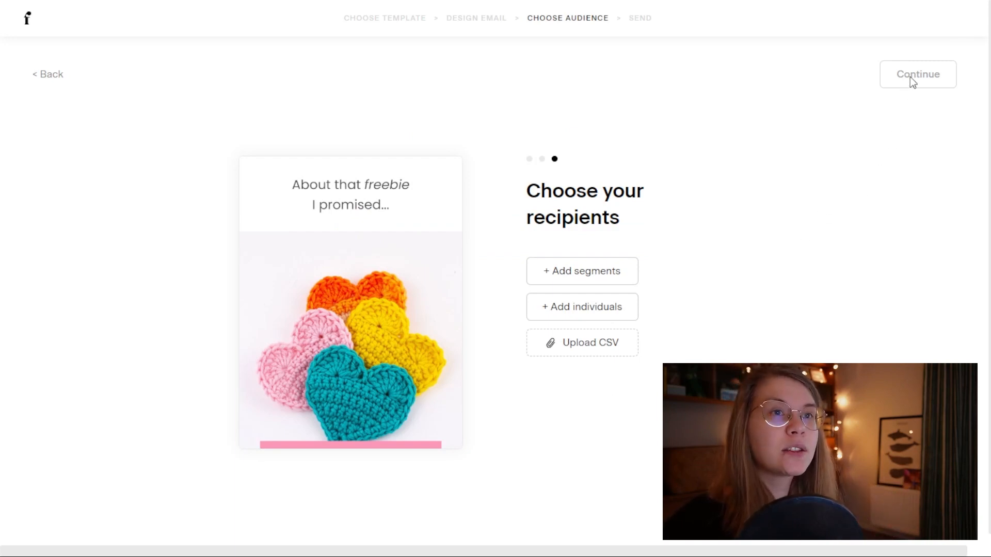
left_click(27, 25)
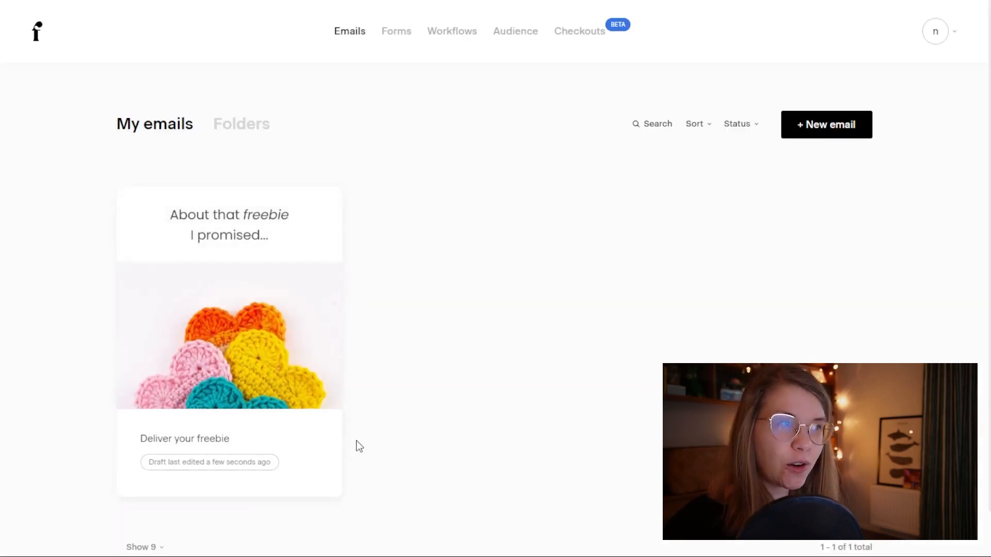
mouse_move(189, 301)
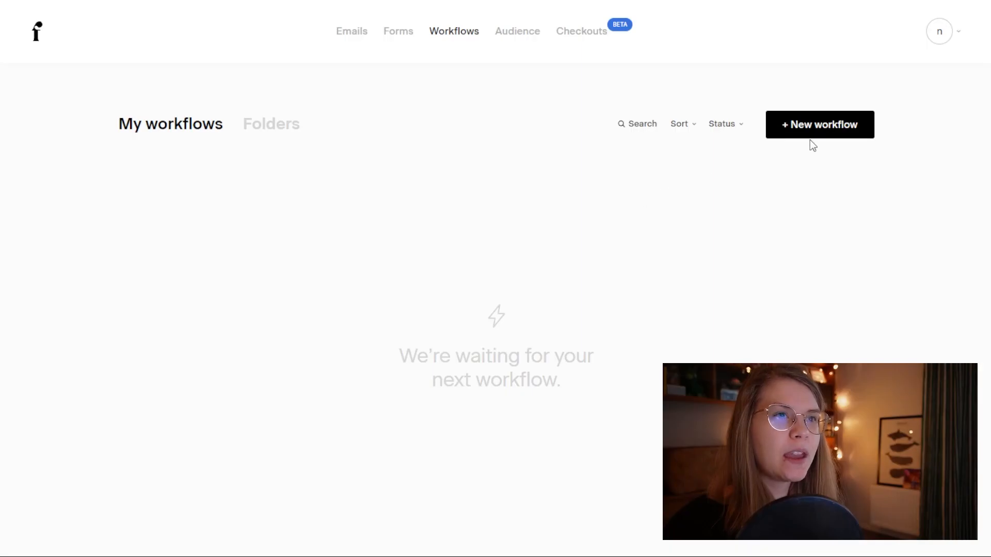
Step: Create a new workflow from scratch named '2D HEART FREEBIE'
left_click(816, 131)
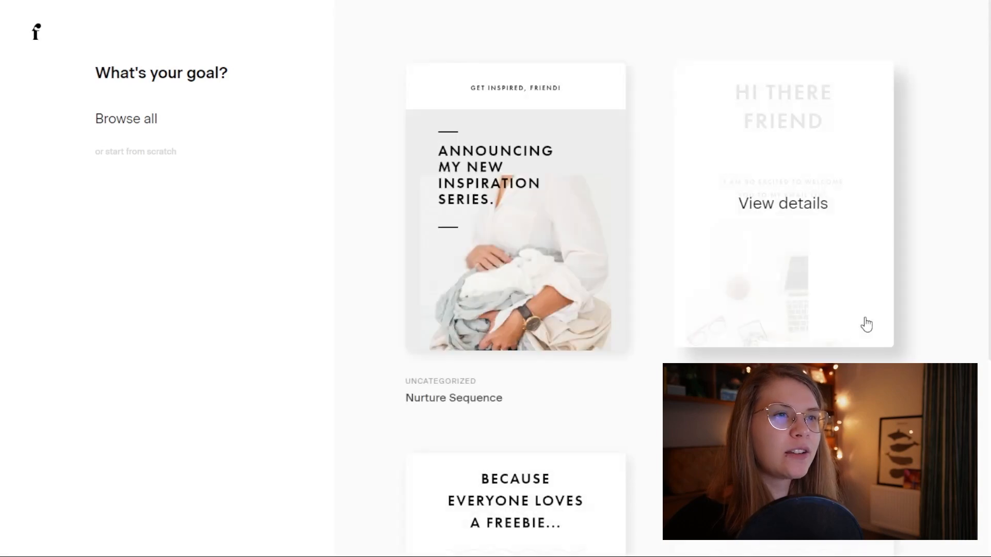
scroll(936, 358, "down", 5)
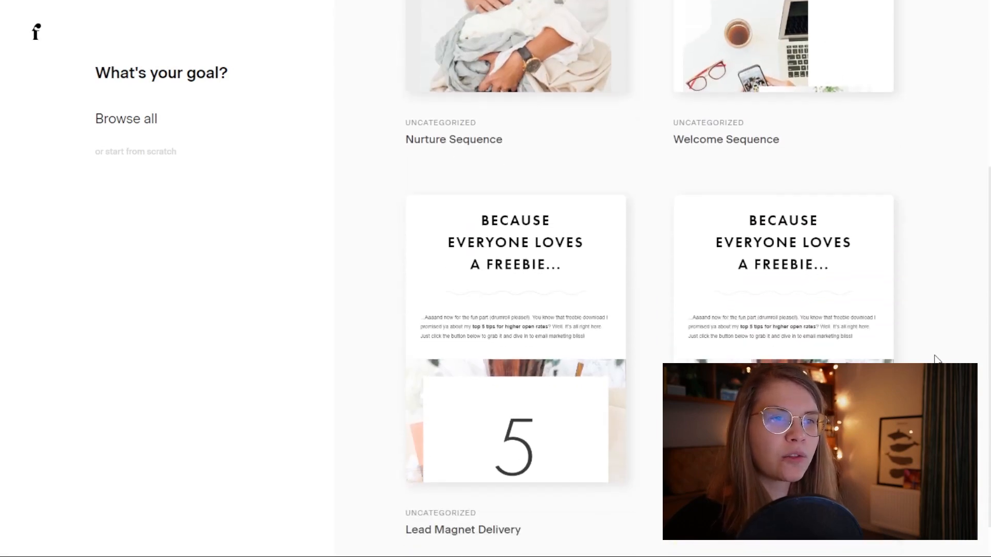
scroll(935, 359, "up", 1)
scroll(698, 279, "down", 1)
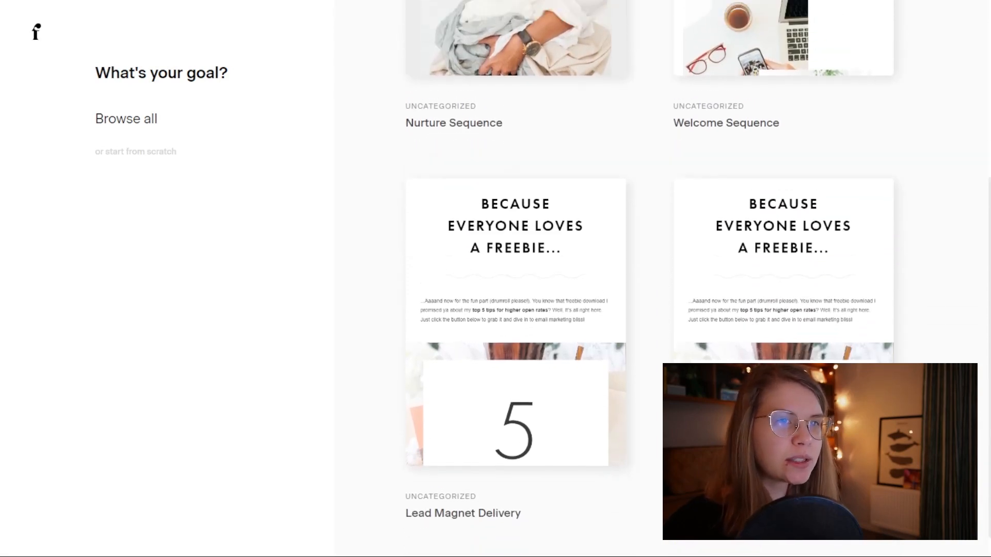
scroll(698, 279, "up", 5)
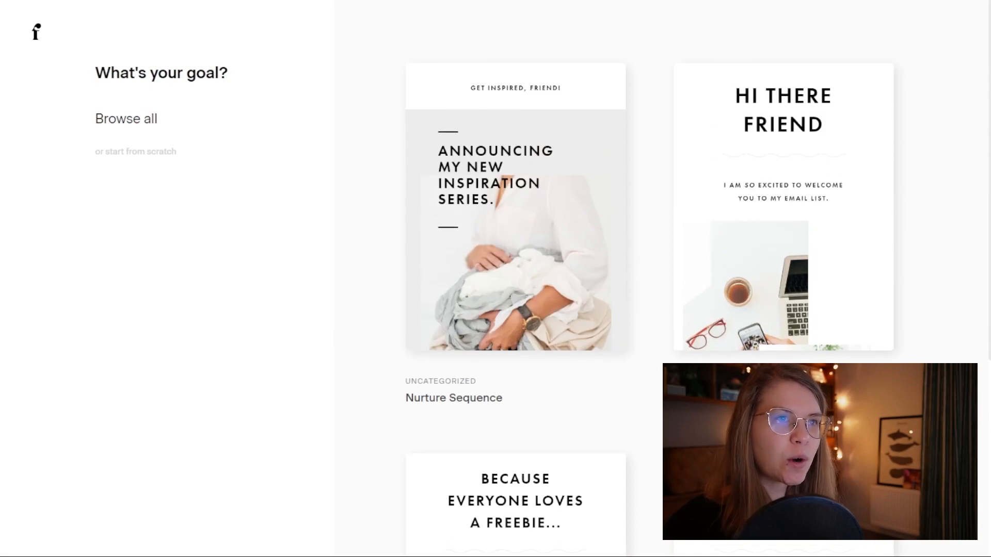
left_click(137, 152)
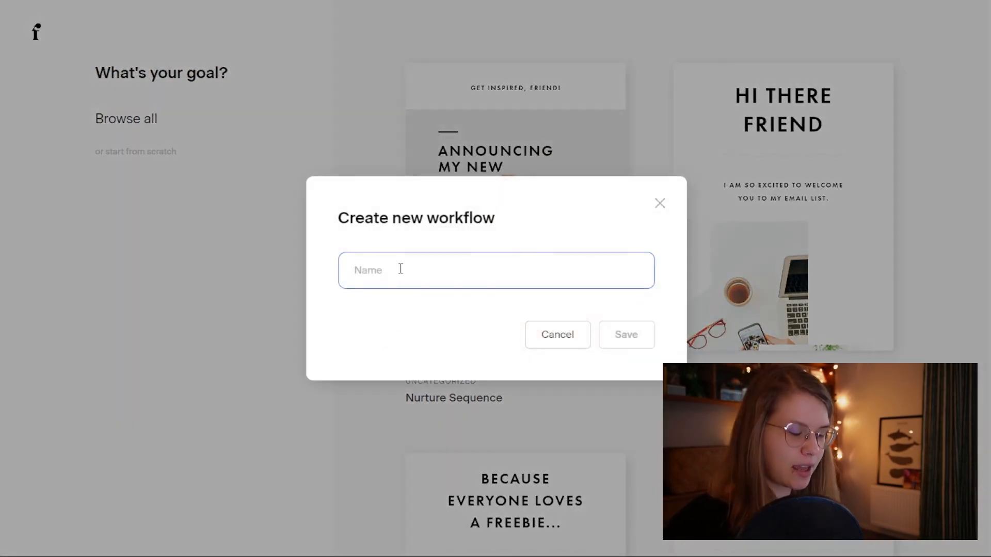
type("@")
key("BackSpace")
type("\"")
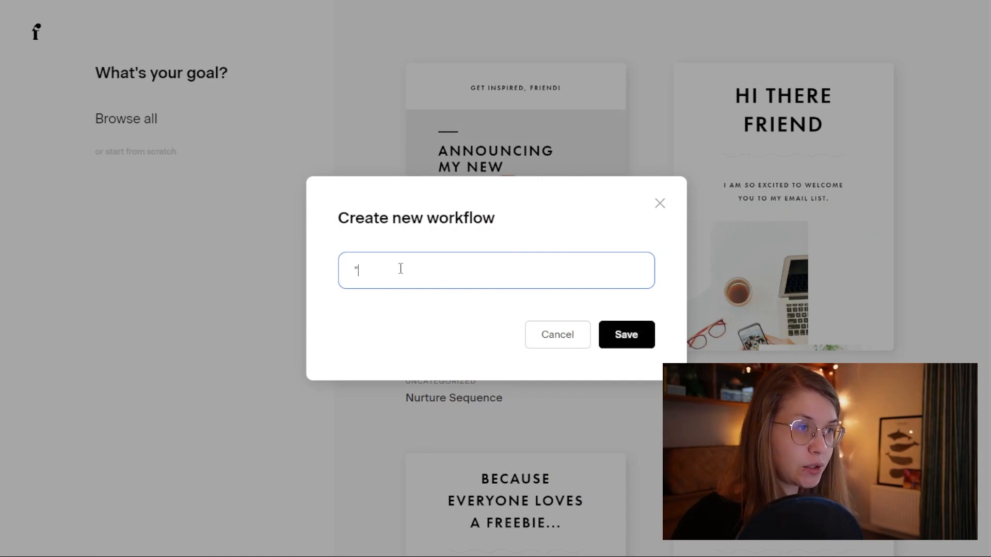
key("BackSpace")
type("2D HEART ")
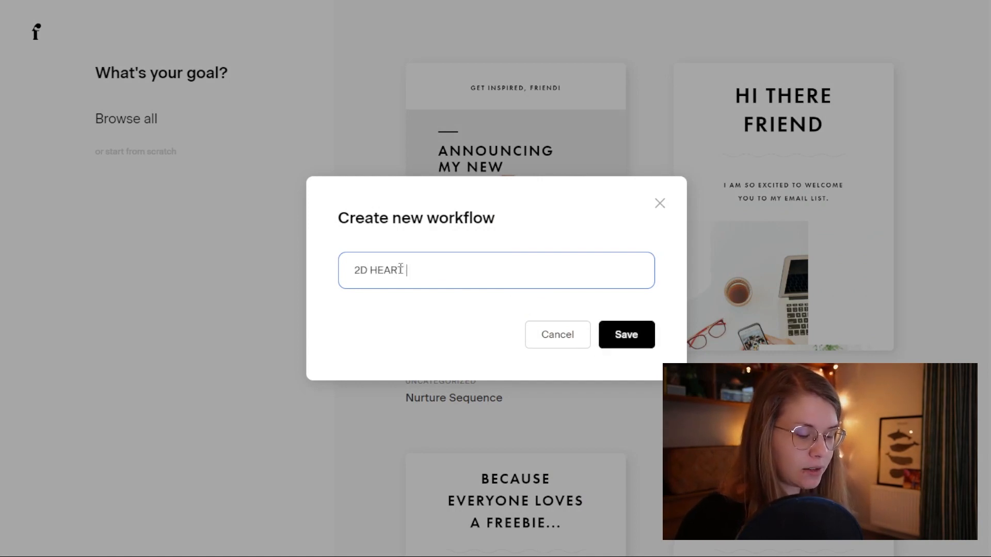
type("FREE")
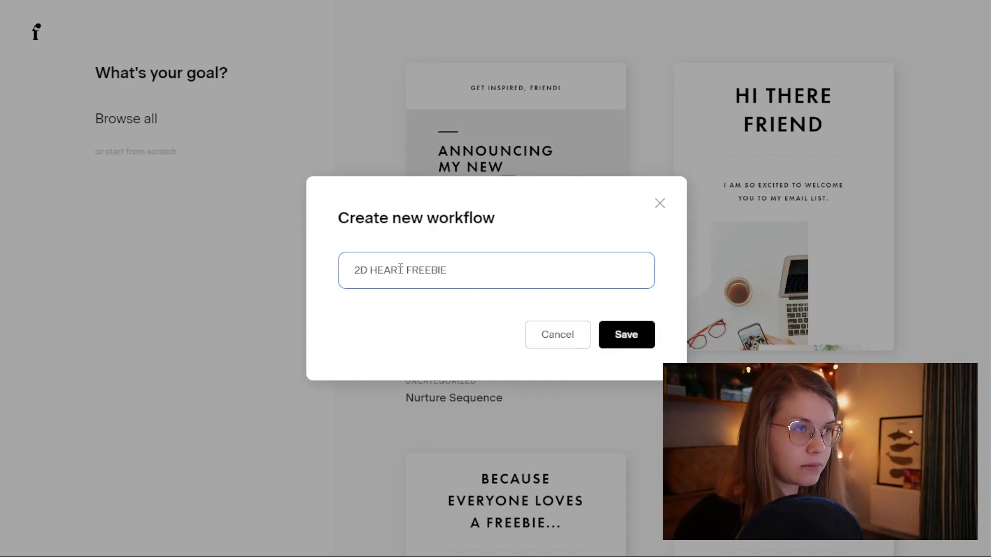
type("BIE")
key("Return")
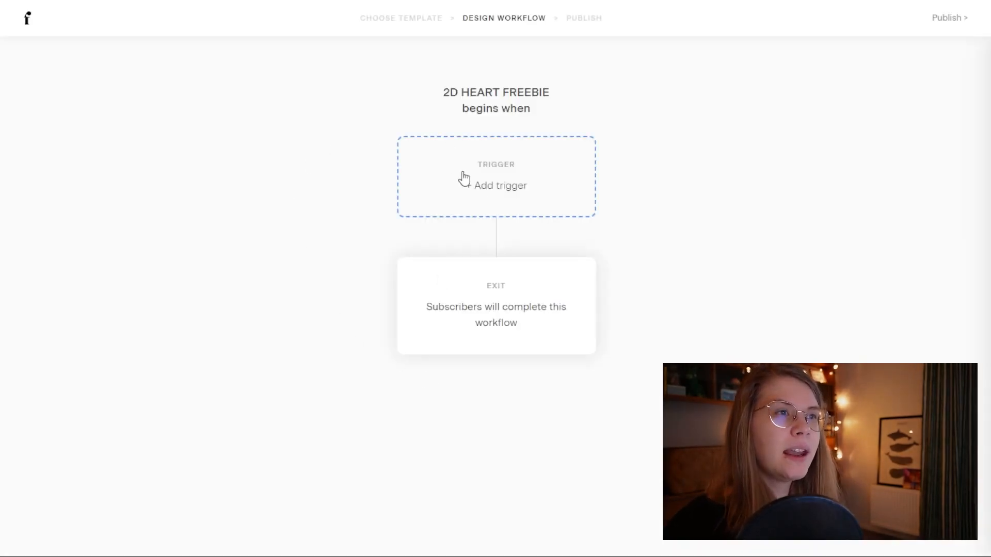
Step: Set the trigger to 'A subscriber is added to segment(s)' using the 2D HEART FREEBIE segment
left_click(516, 195)
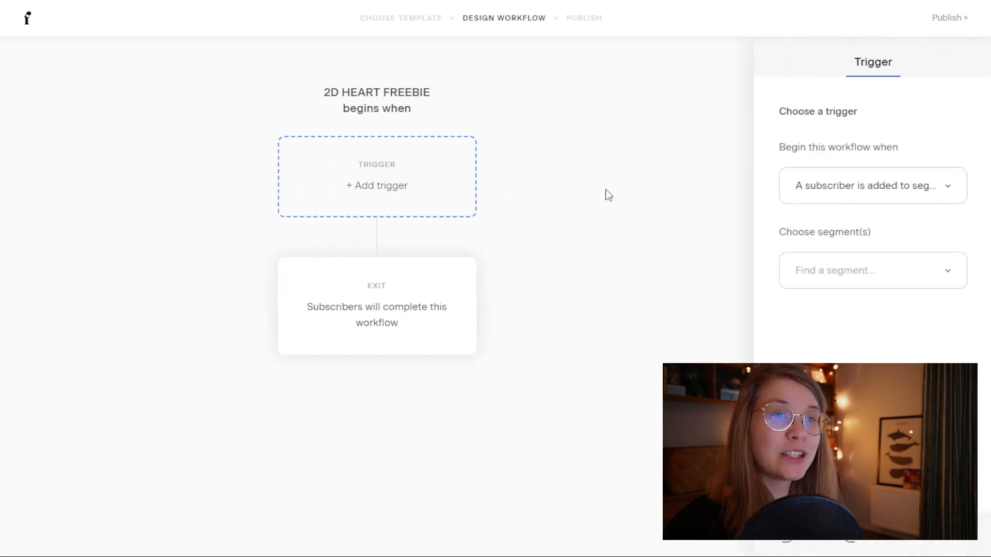
left_click(830, 193)
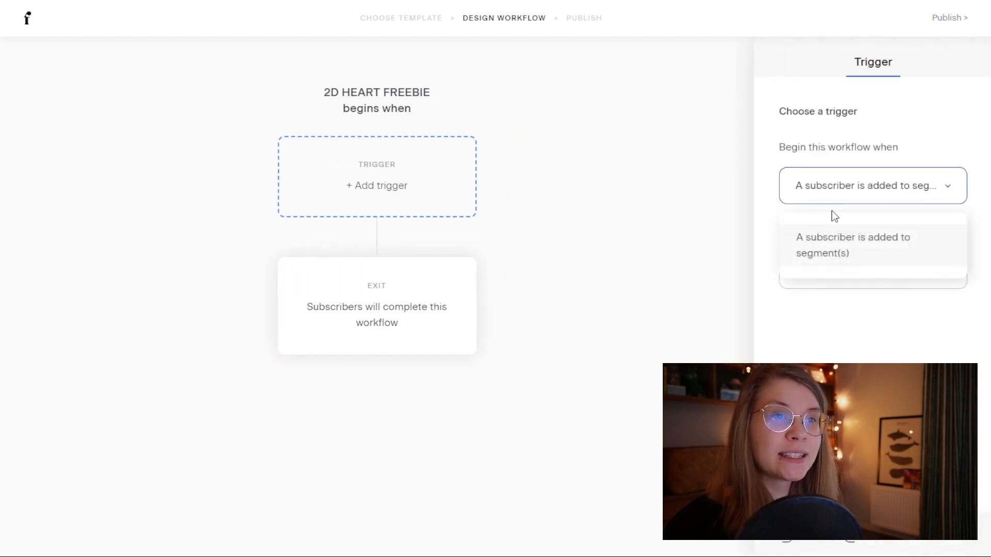
left_click(869, 310)
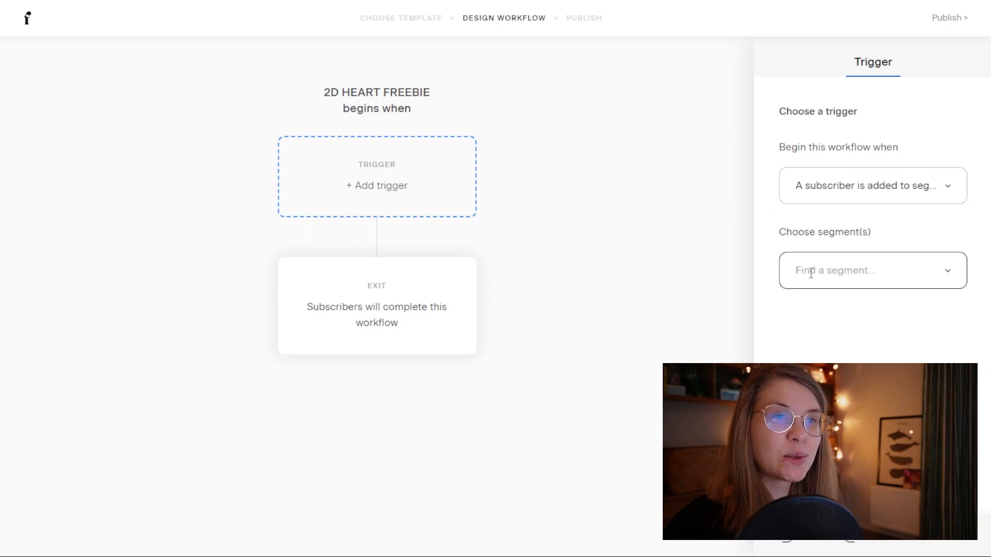
left_click(811, 273)
left_click(843, 329)
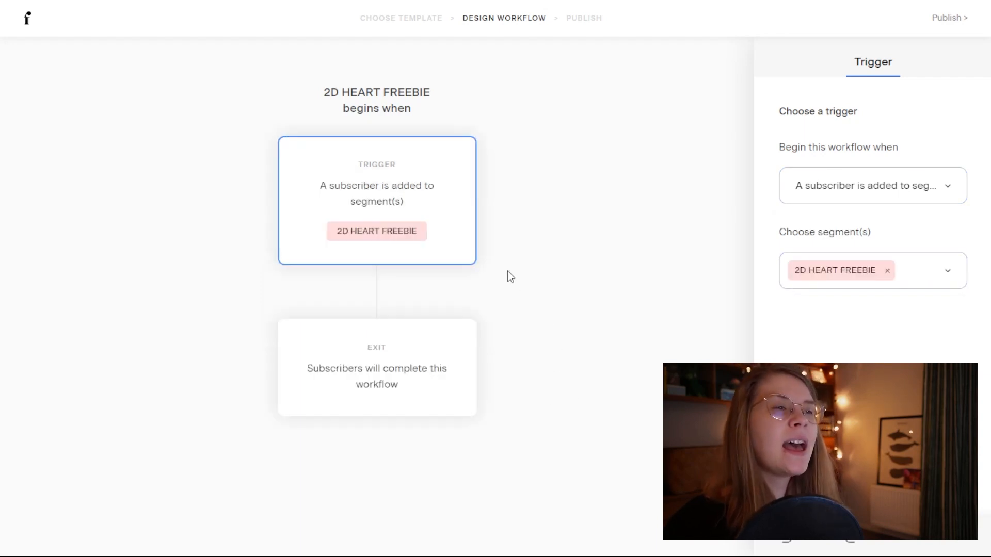
left_click(377, 293)
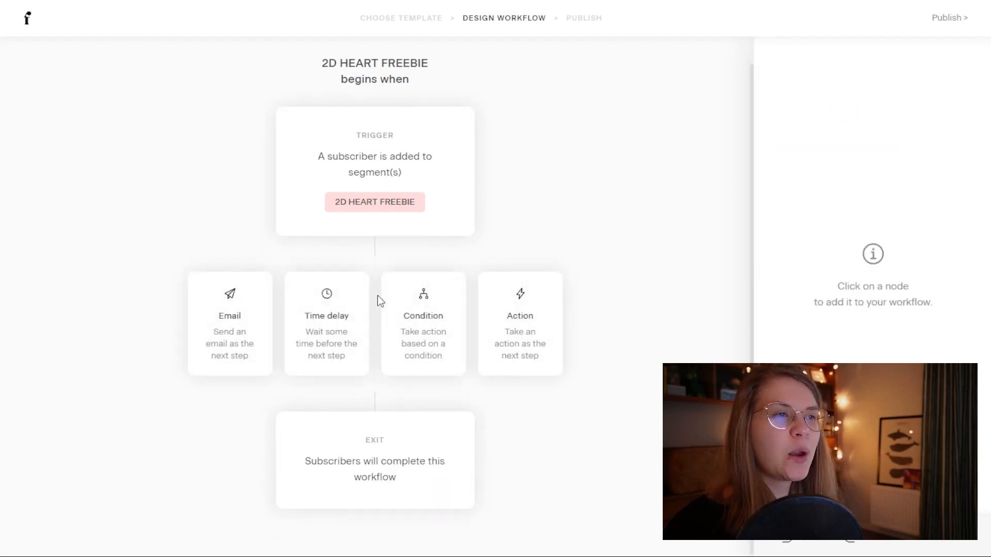
Step: Add an Email step that copies the existing 'Here's your free pattern!' freebie email
left_click(231, 320)
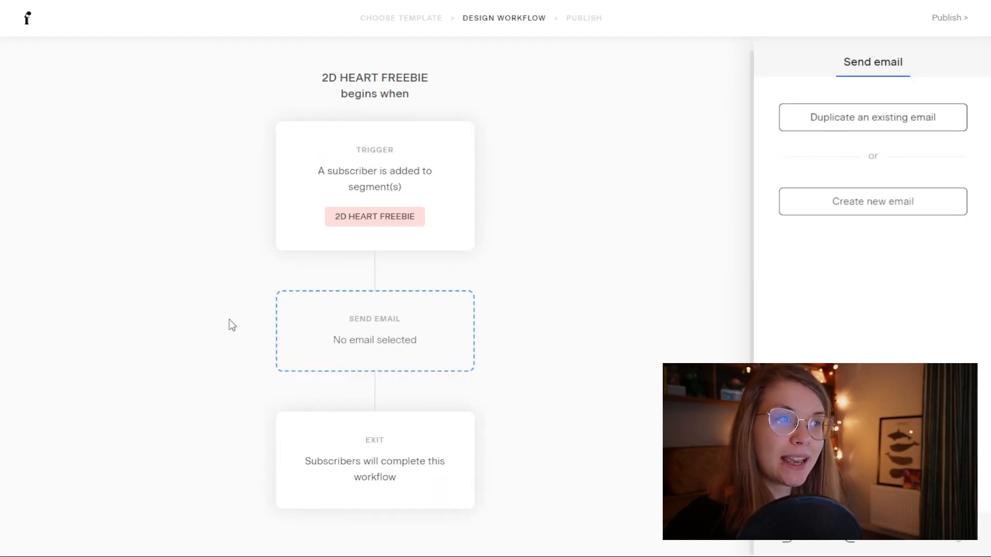
left_click(885, 124)
mouse_move(221, 256)
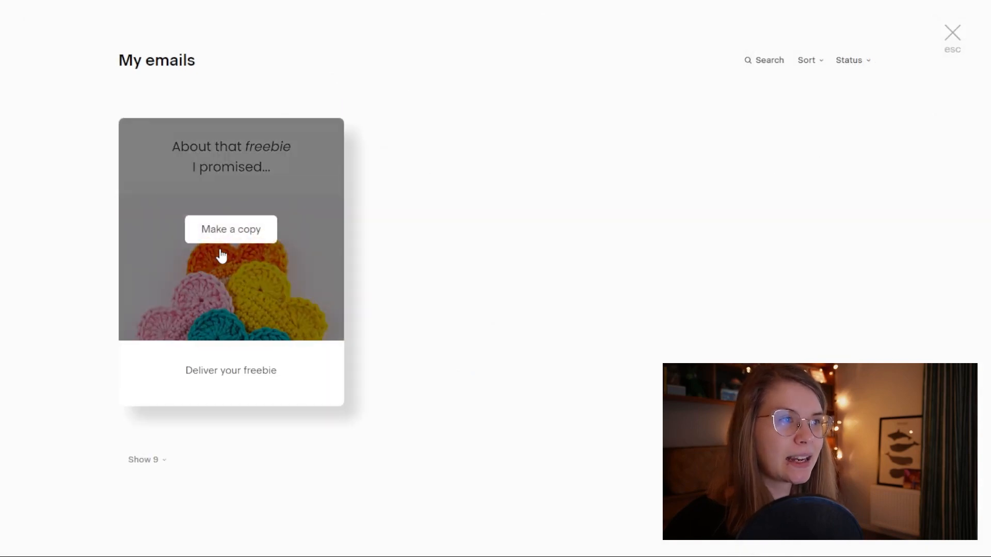
left_click(222, 238)
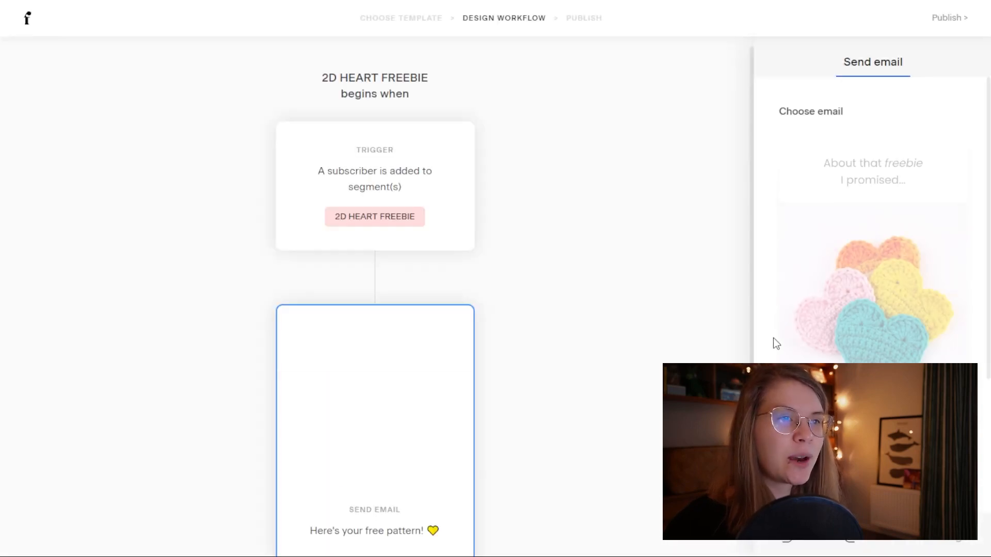
scroll(568, 310, "down", 4)
scroll(866, 351, "down", 3)
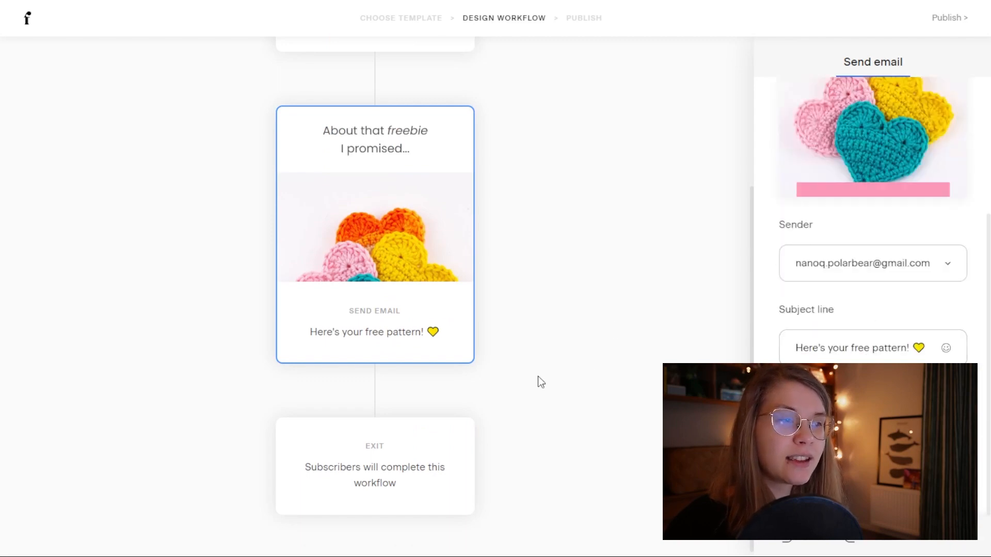
scroll(539, 379, "down", 1)
scroll(538, 379, "up", 4)
scroll(538, 379, "down", 4)
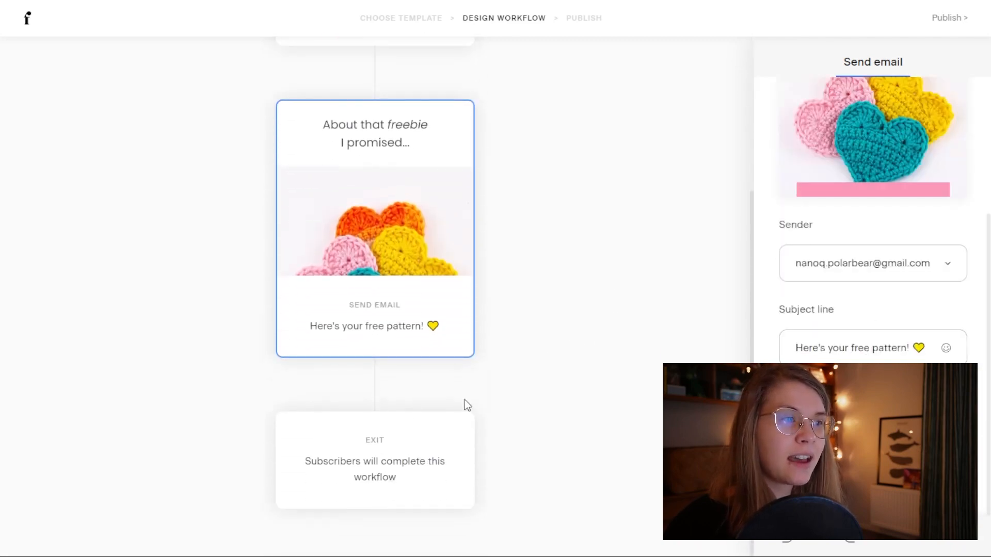
left_click(375, 385)
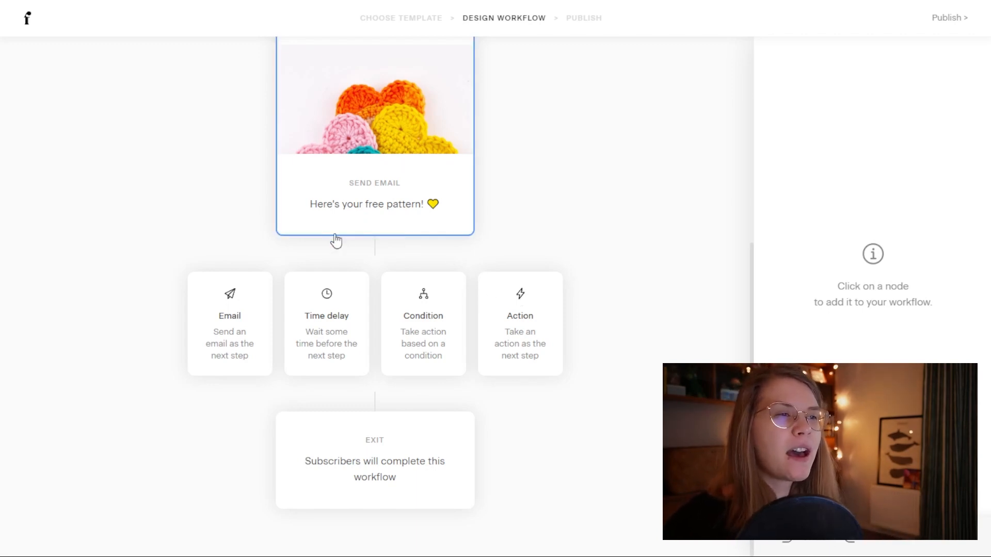
Step: Insert a 1-day time delay after the email, then delete it so the email leads to the exit
left_click(329, 323)
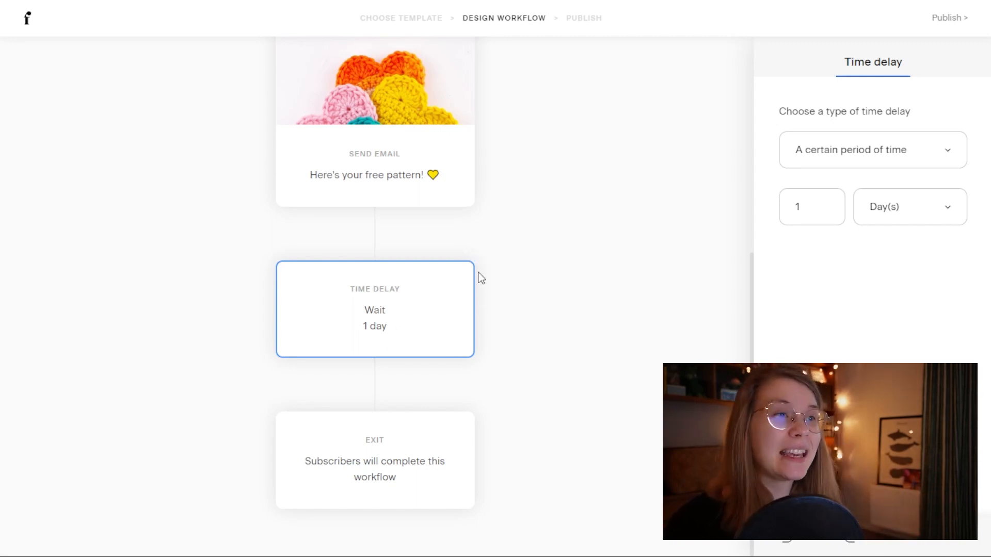
left_click(474, 262)
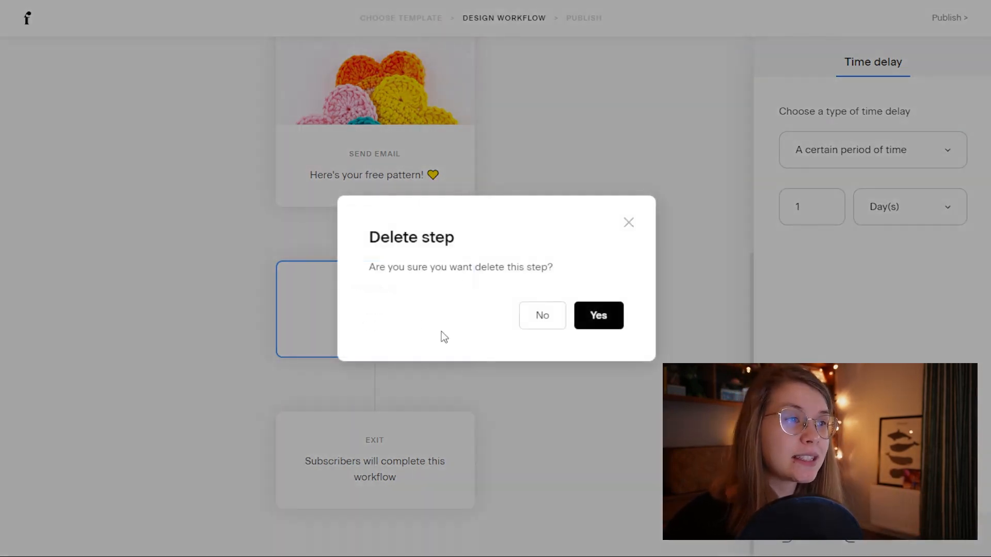
left_click(597, 320)
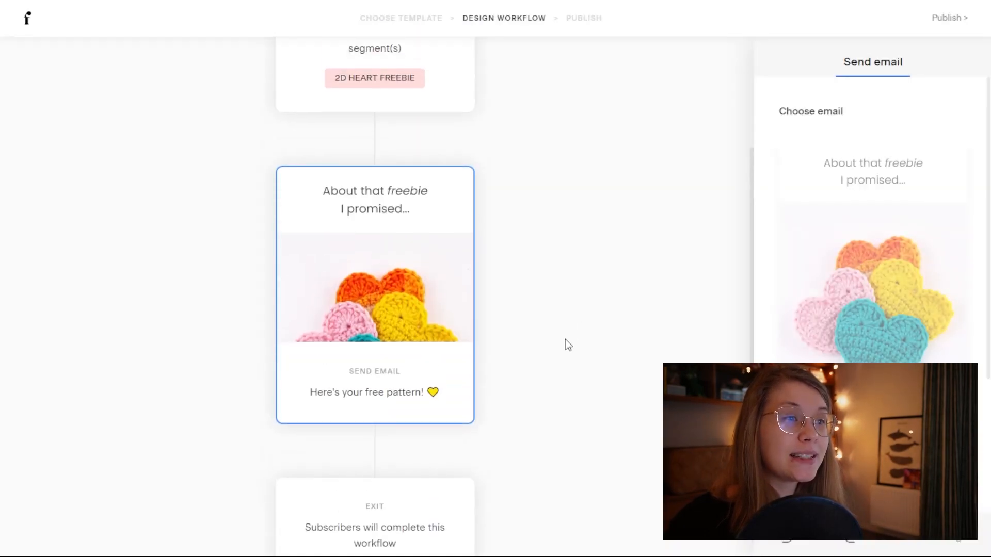
scroll(556, 454, "down", 1)
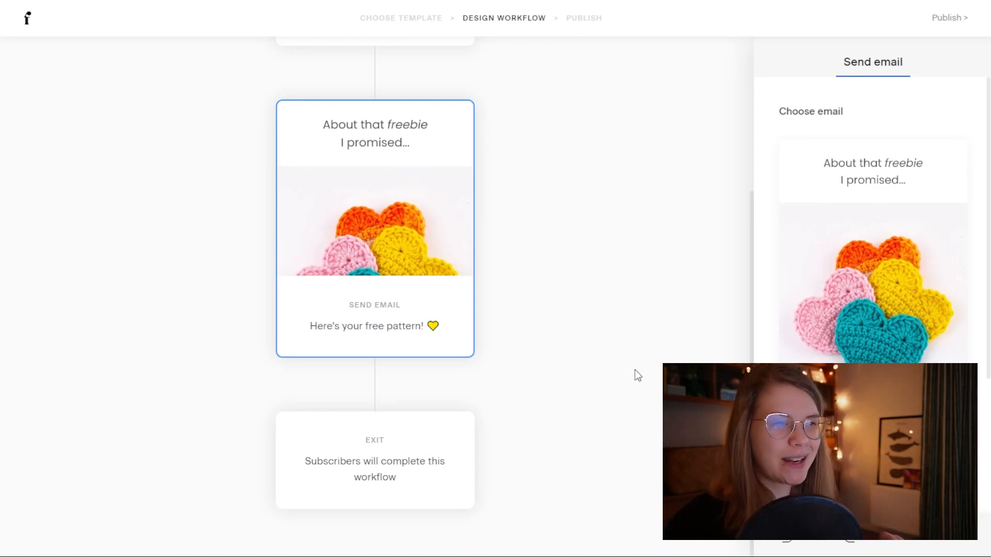
scroll(610, 385, "up", 2)
scroll(610, 386, "down", 2)
scroll(610, 386, "up", 1)
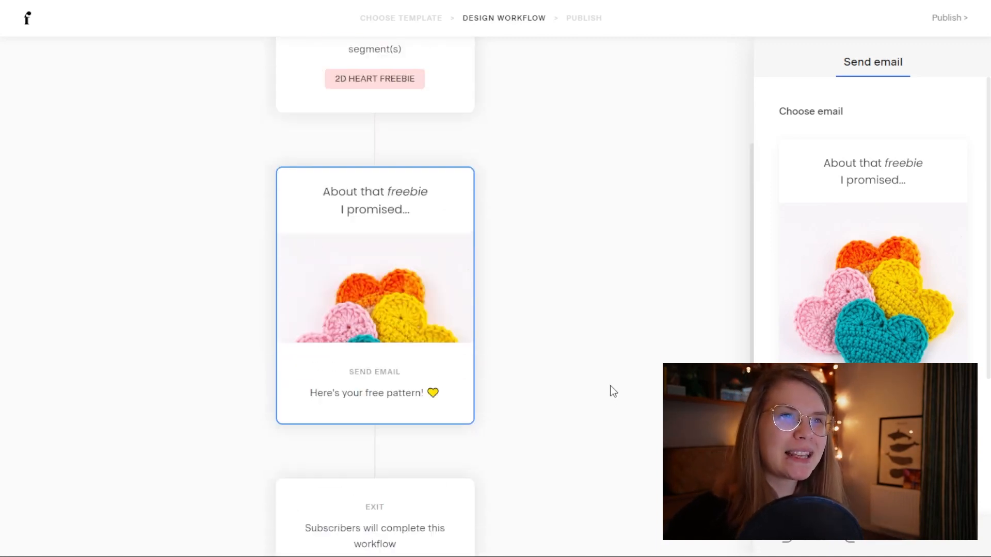
scroll(610, 385, "up", 2)
left_click(937, 19)
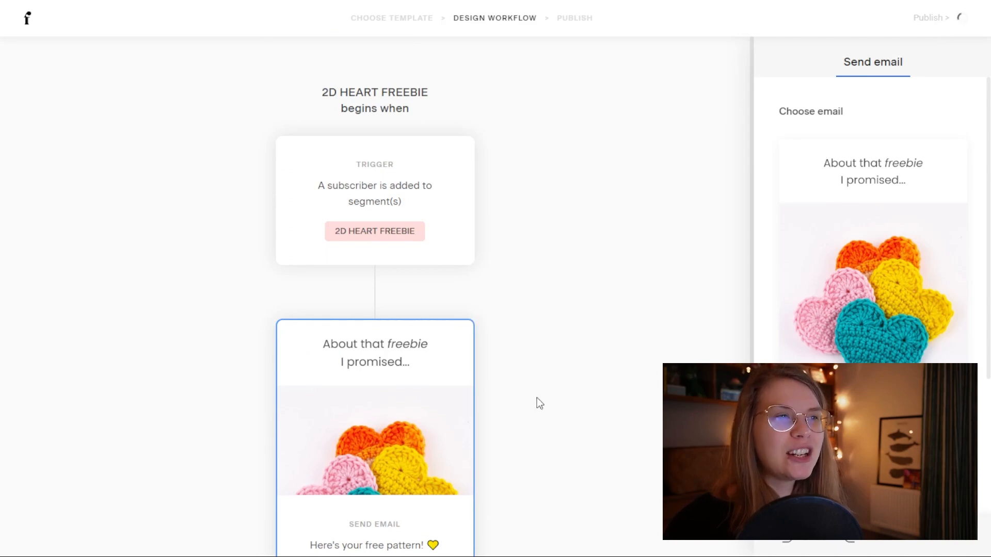
Step: Publish the workflow now, then check its subscriber stats and open its card's options menu
left_click(495, 298)
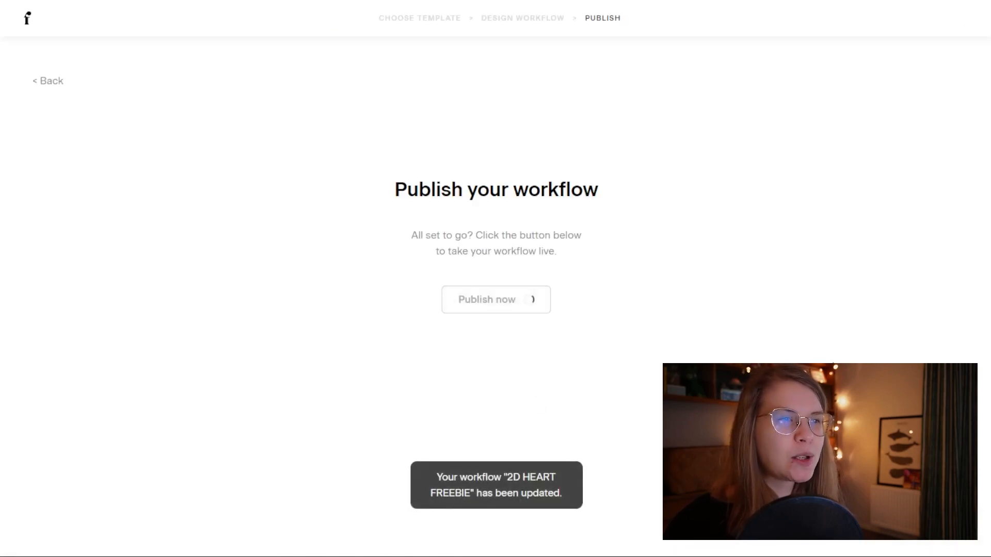
scroll(495, 278, "down", 1)
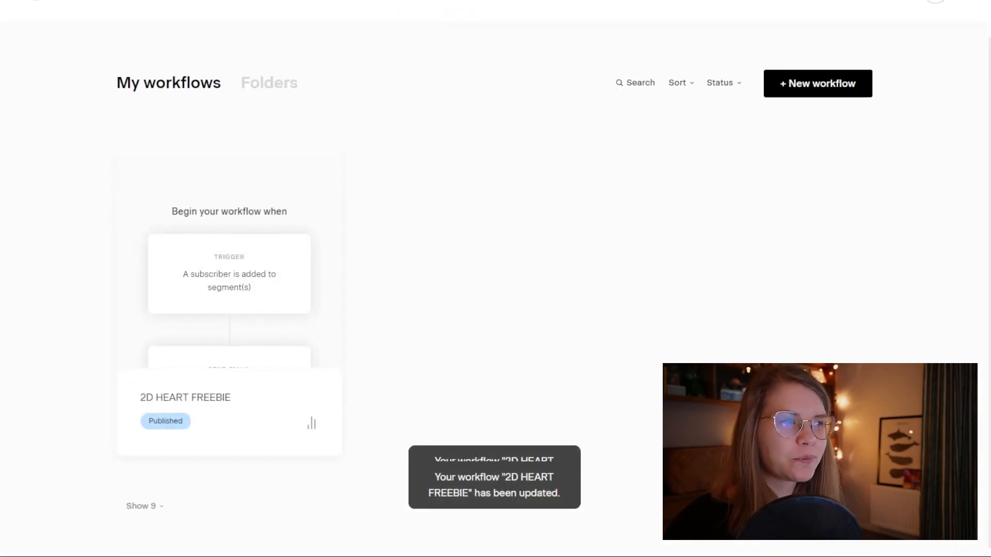
left_click(314, 414)
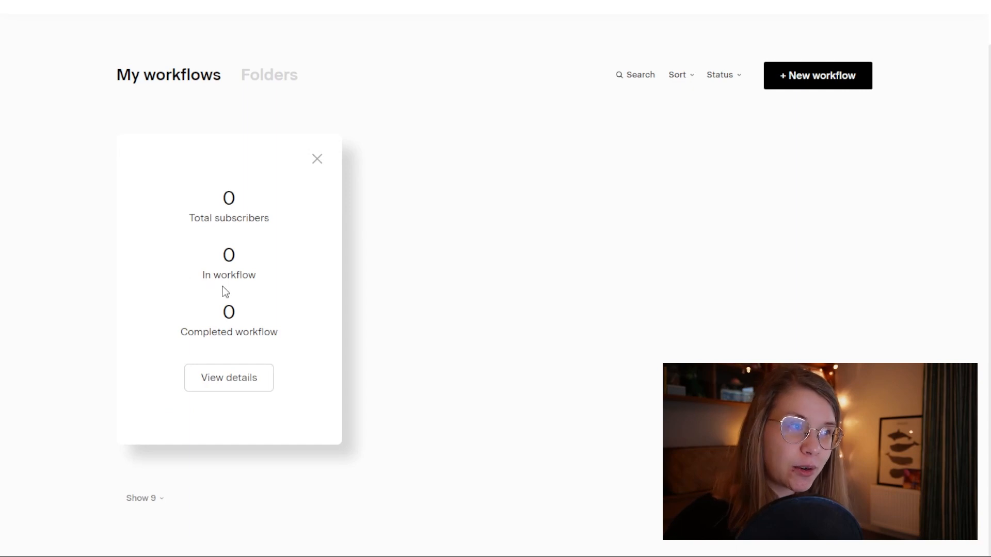
left_click(318, 160)
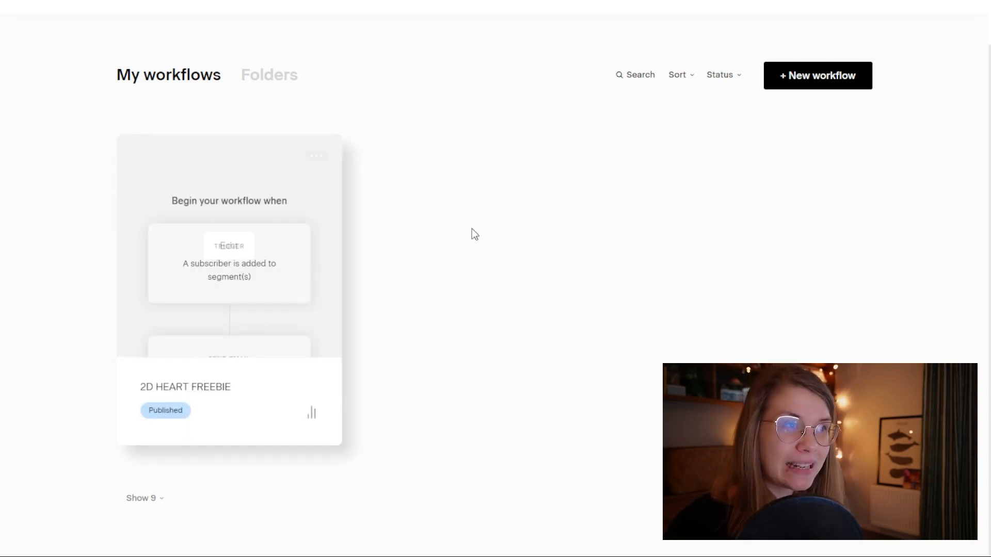
left_click(316, 155)
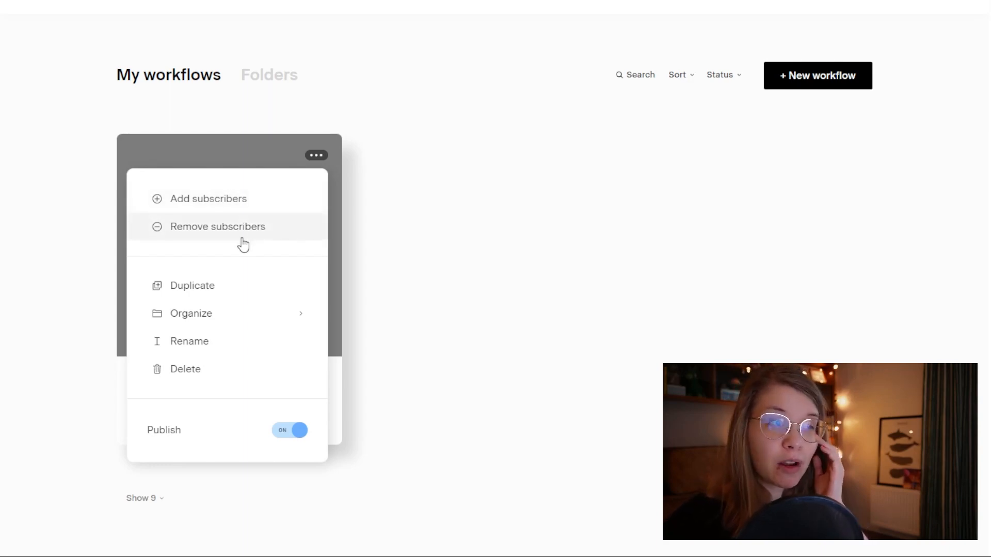
mouse_move(225, 325)
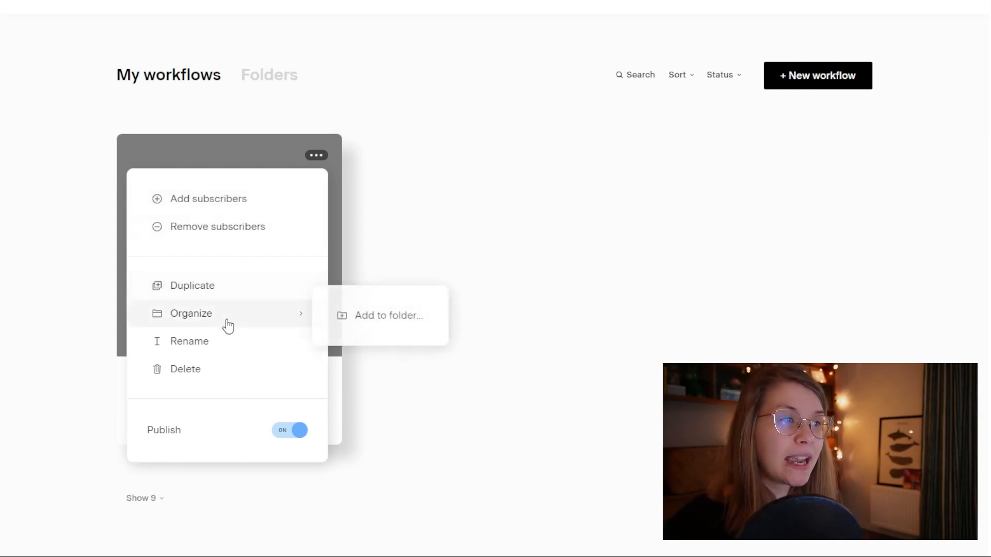